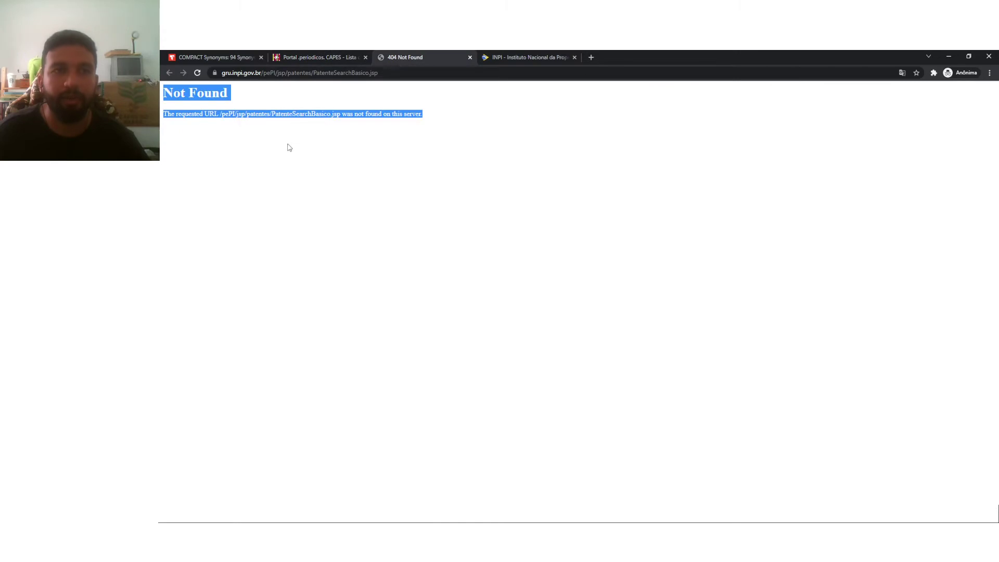
- Search the web for "inpi" and open the official gov.br site of the Instituto Nacional da Propriedade Industrial
left_click(506, 59)
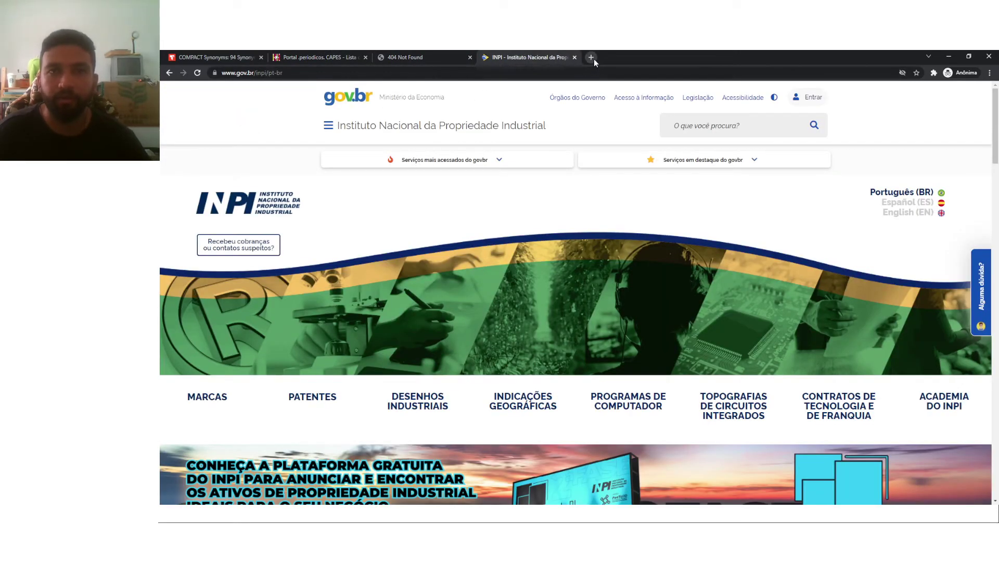
left_click(577, 73)
type("inpi")
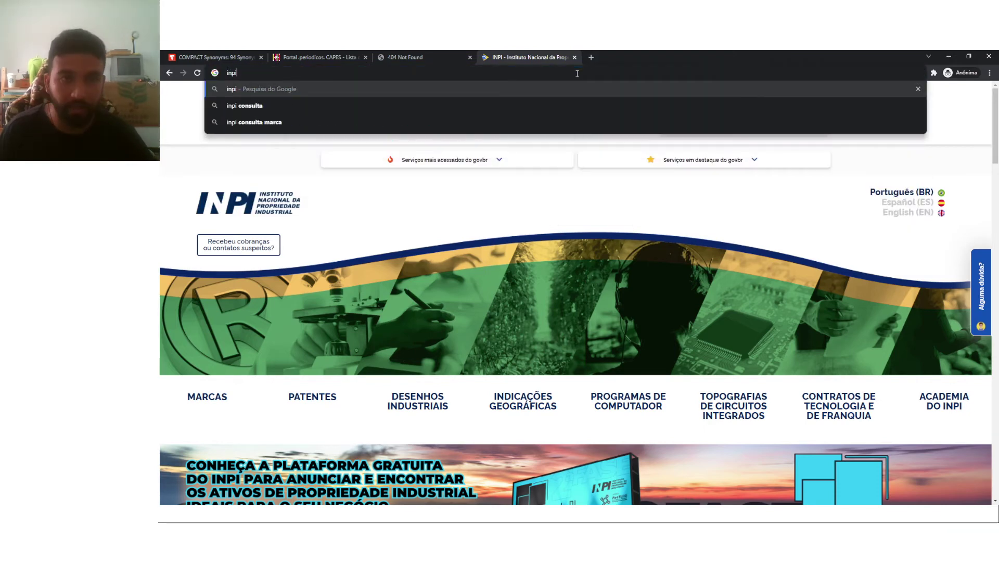
key("Return")
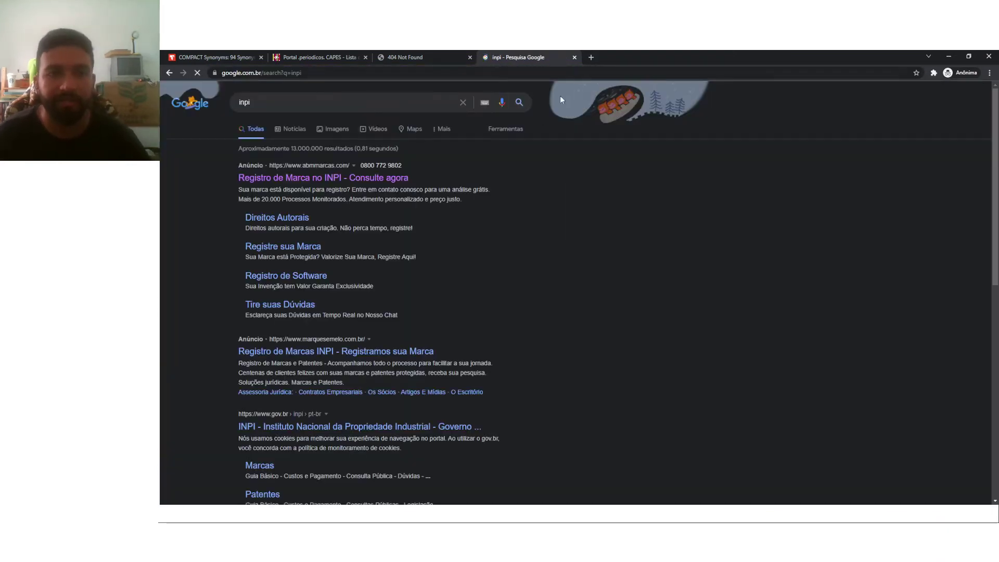
scroll(274, 345, "down", 3)
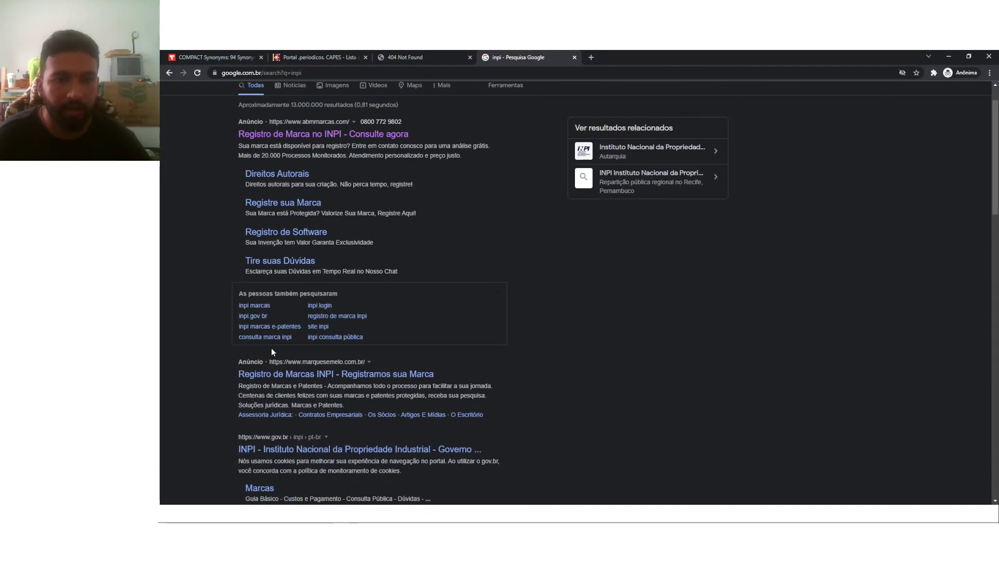
left_click(294, 319)
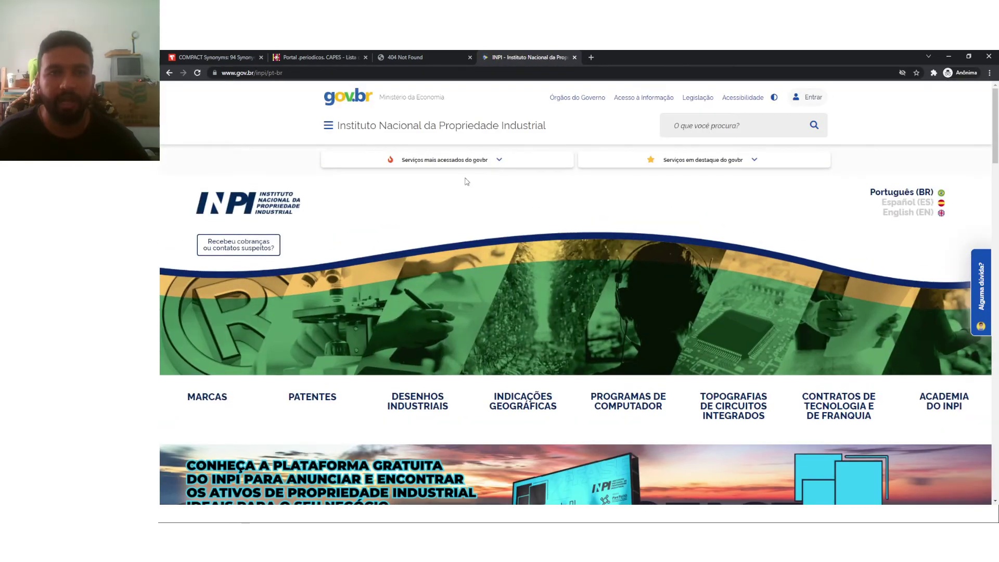
scroll(445, 256, "down", 1)
scroll(446, 255, "up", 1)
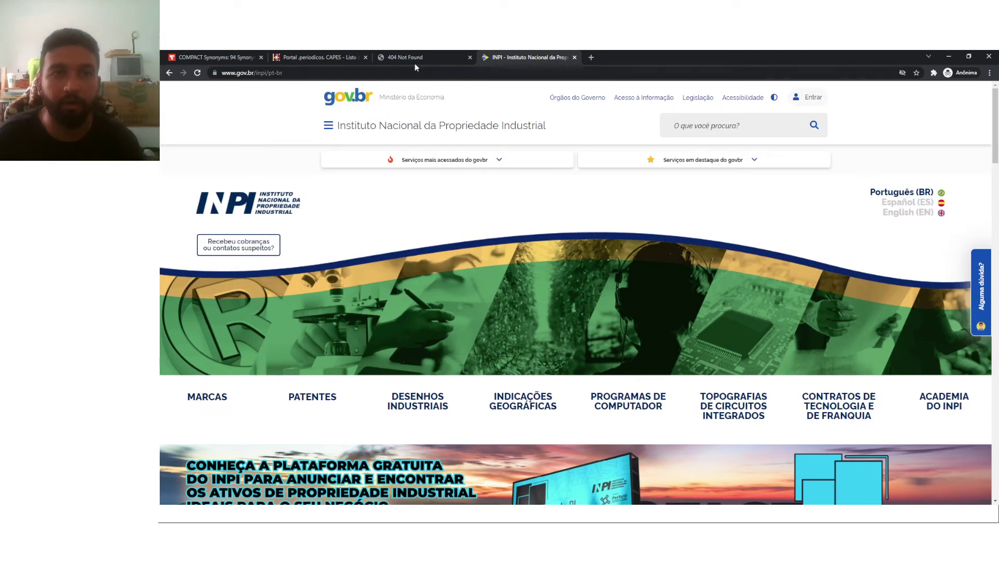
left_click(327, 58)
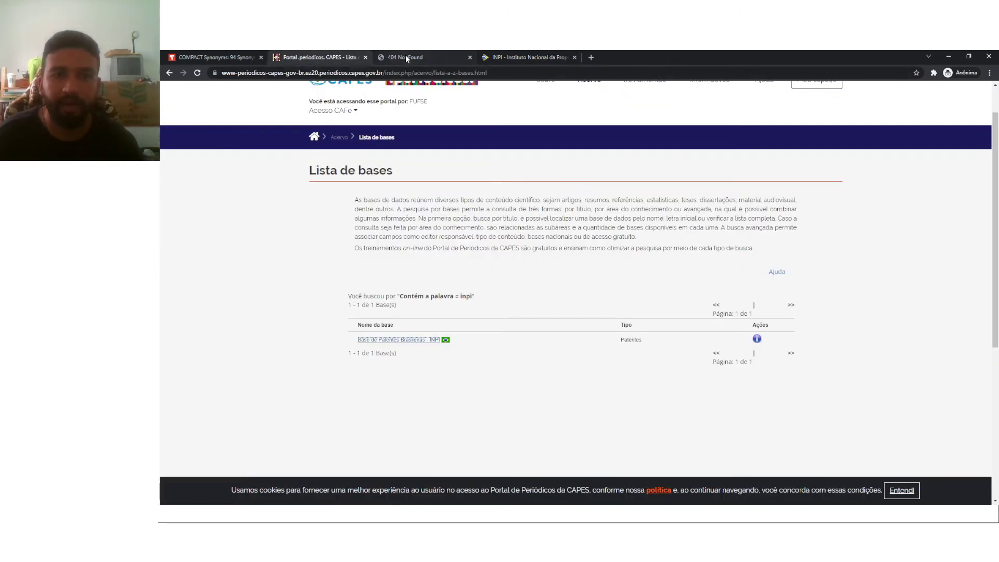
left_click(405, 56)
left_click(528, 58)
- Open BuscaWeb from the INPI site's Acesso Rápido section and continue to the pePI search anonymously
scroll(495, 224, "down", 2)
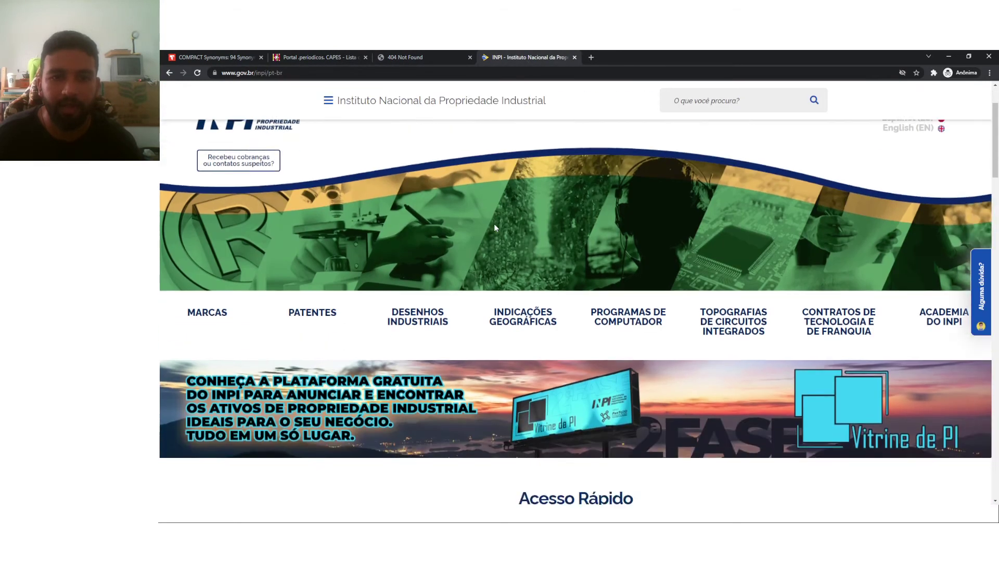
scroll(494, 227, "down", 4)
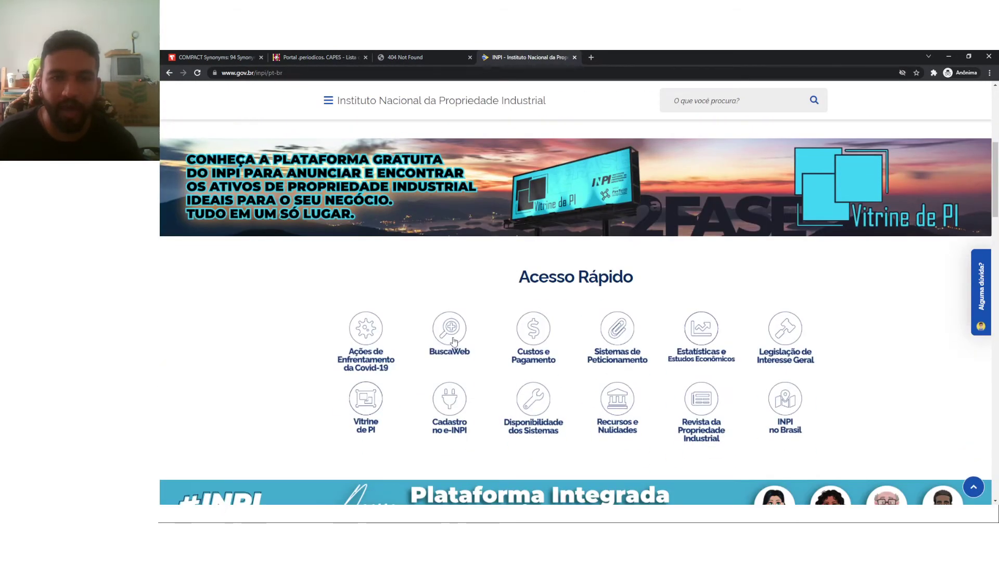
left_click(451, 334)
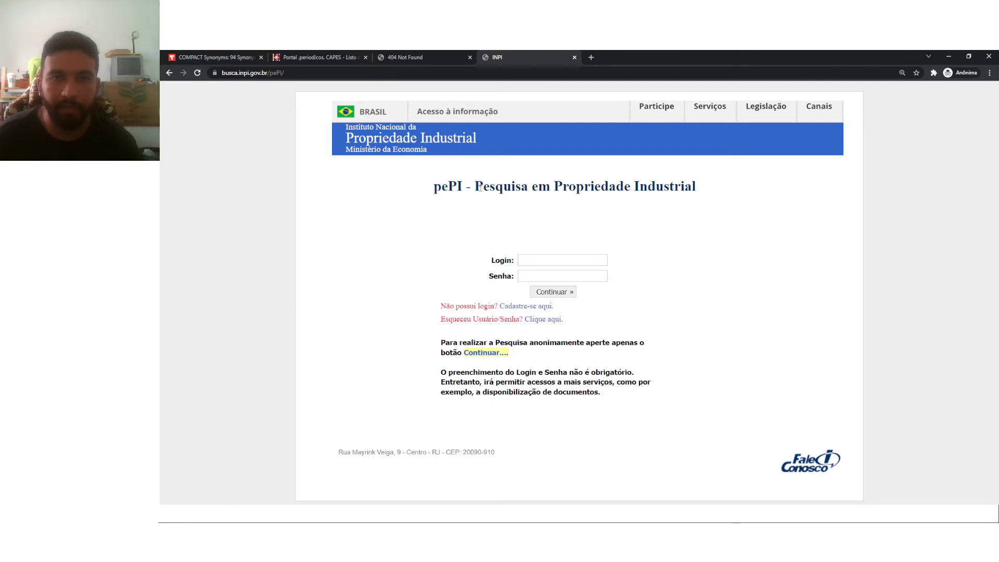
left_click_drag(480, 187, 645, 194)
left_click(686, 187)
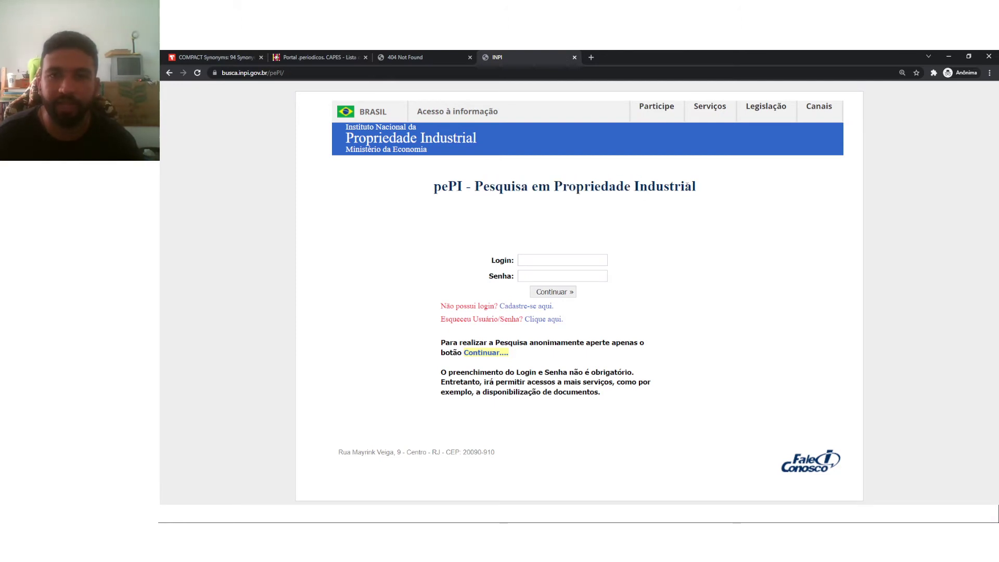
left_click(556, 296)
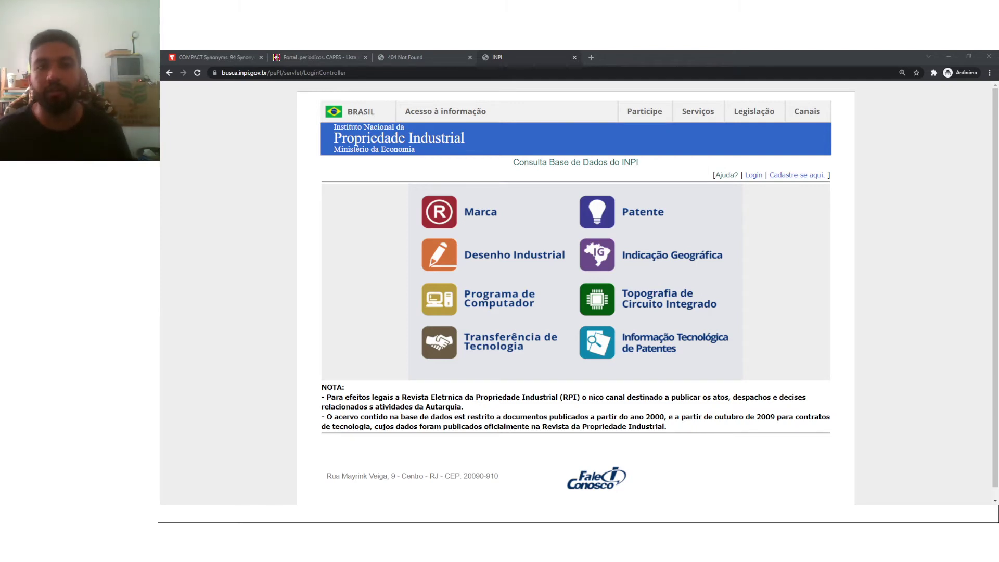
- Open the Patente database and switch to its Pesquisa Avançada form
left_click(649, 278)
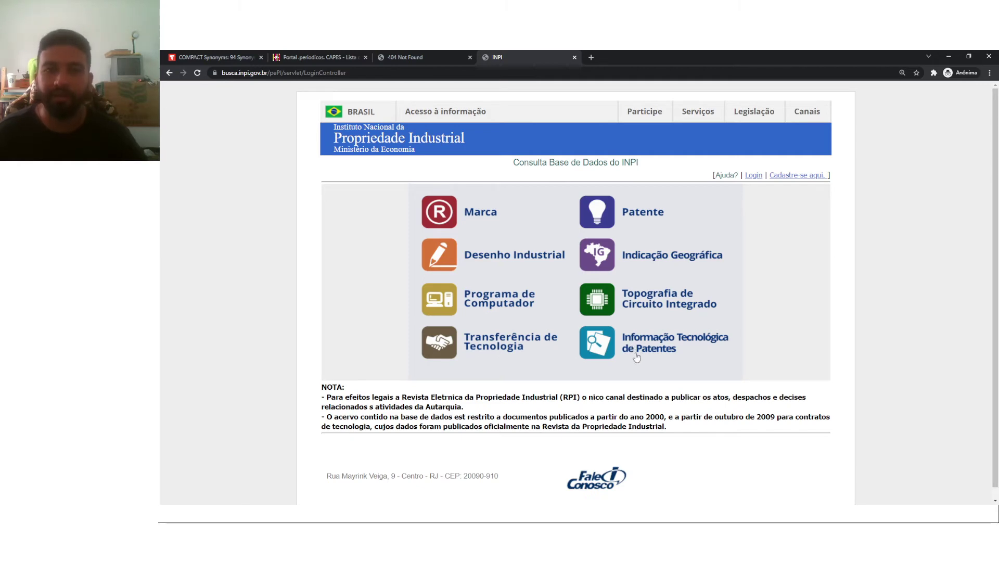
left_click(604, 218)
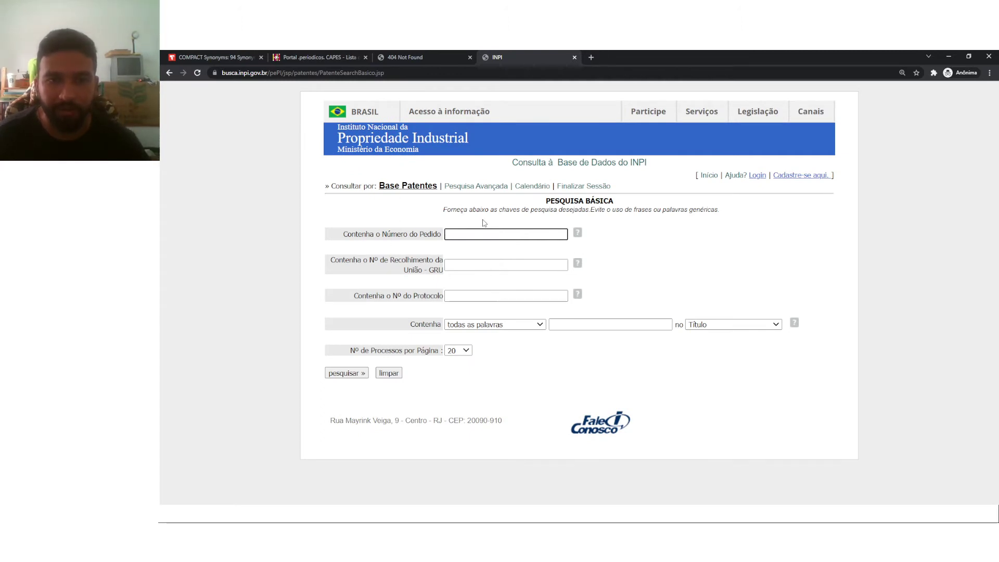
left_click(482, 189)
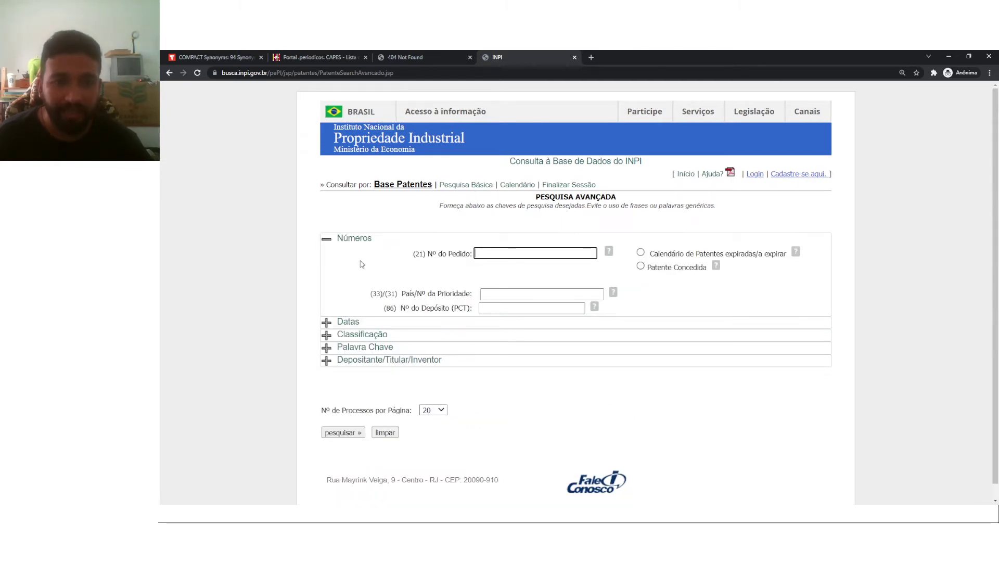
- Expand the Palavra Chave section and enter "torrador AND café AND portátil" as the Título keywords
left_click(327, 349)
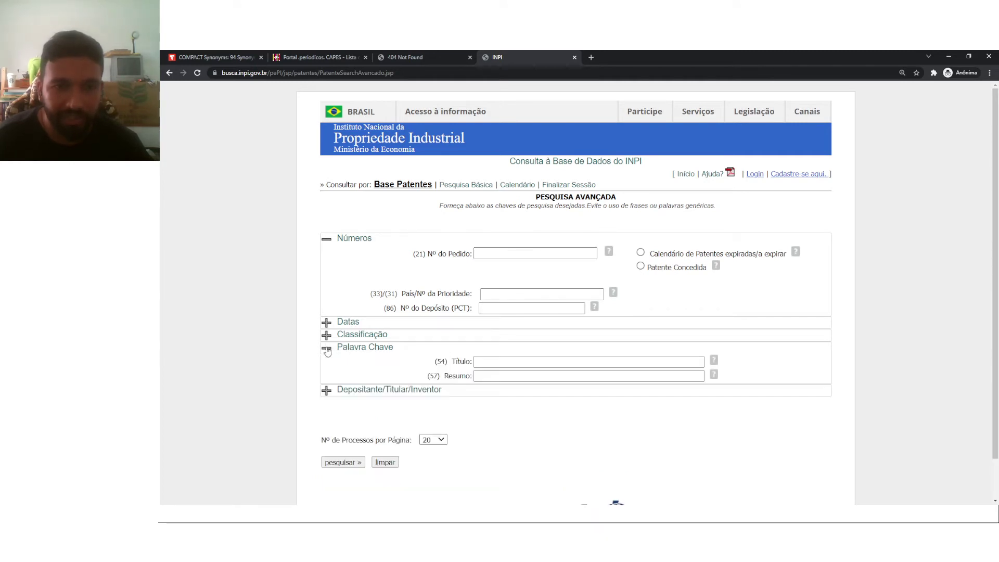
left_click(491, 360)
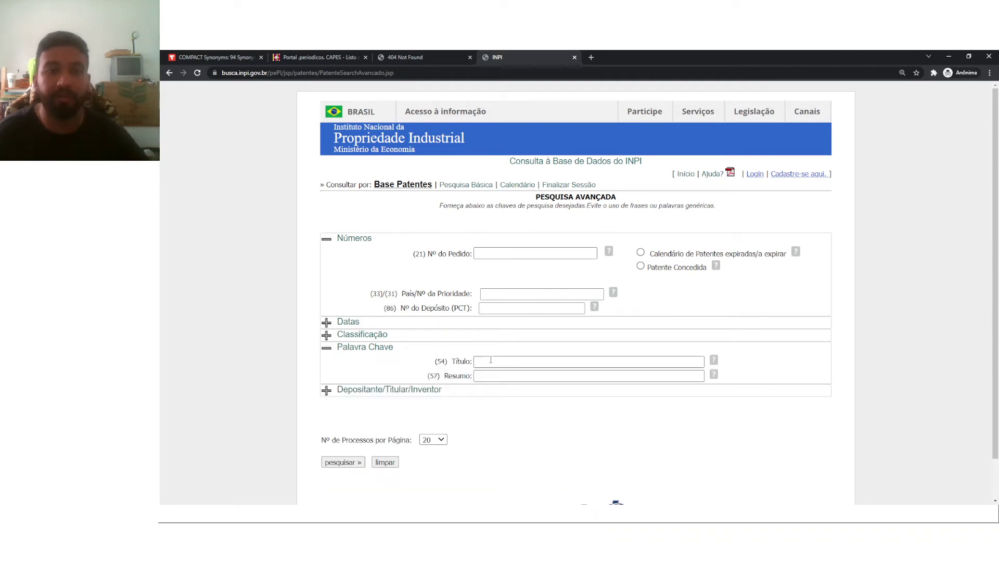
left_click(493, 362)
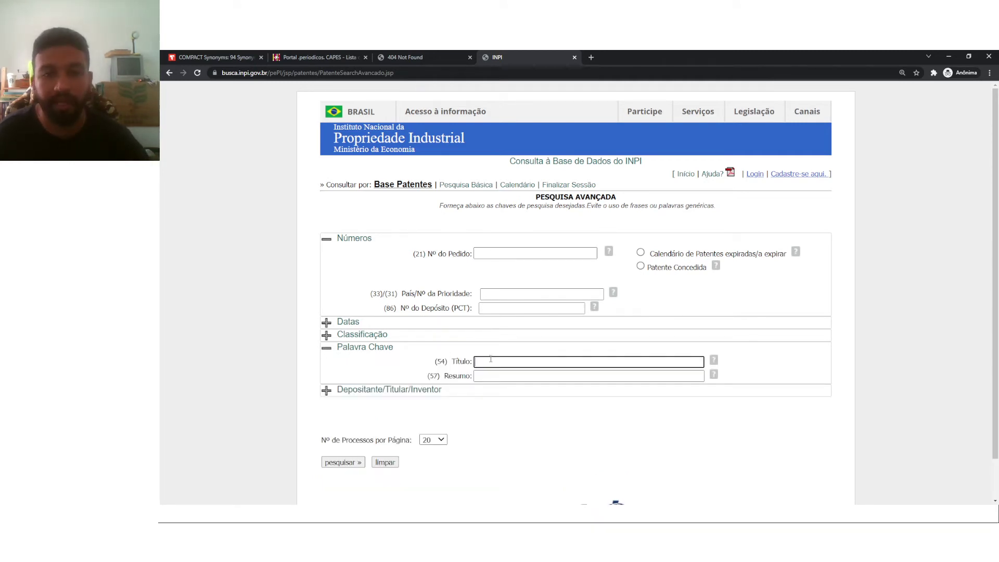
left_click(582, 375)
left_click(577, 360)
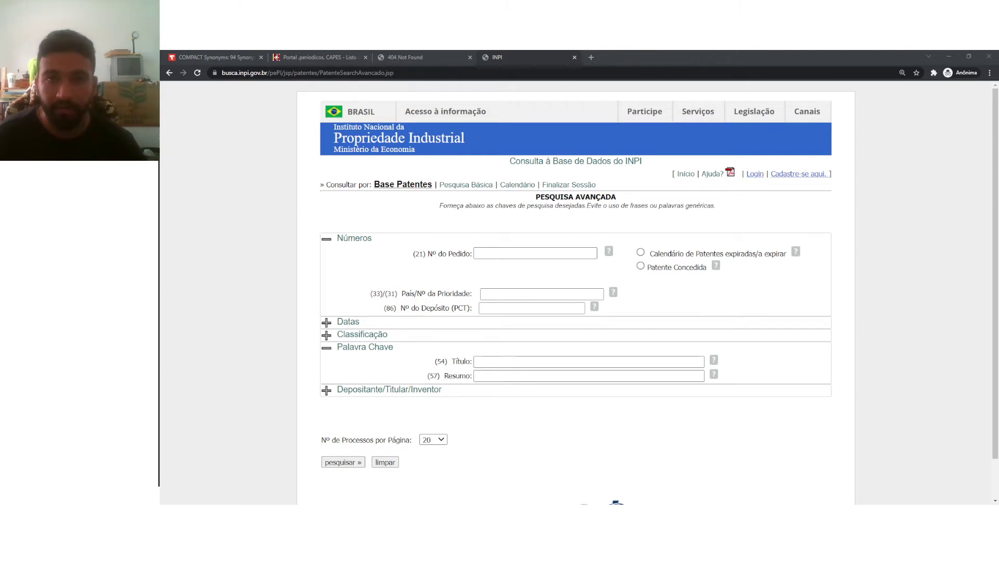
left_click(584, 320)
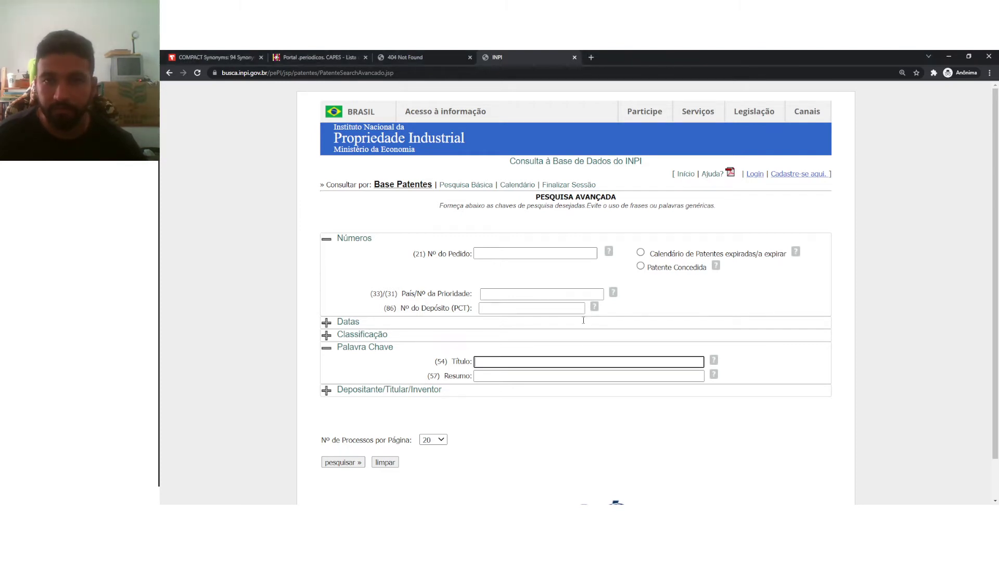
type("torrador AND café AND portátil")
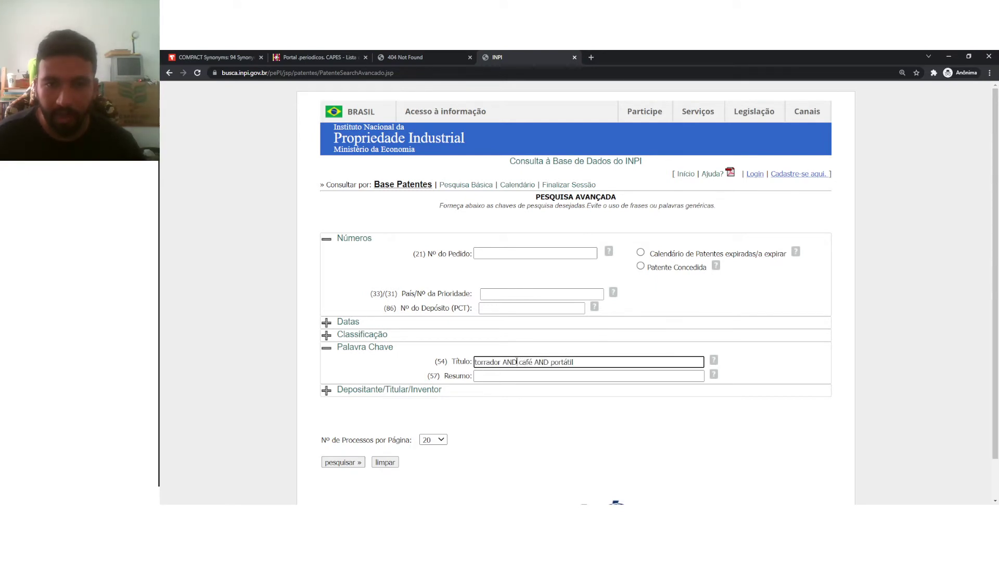
- Copy the Título expression, run the patent search by title and read the result page
double_click(521, 361)
left_click(581, 363)
left_click_drag(581, 363, 468, 371)
key("ctrl+c")
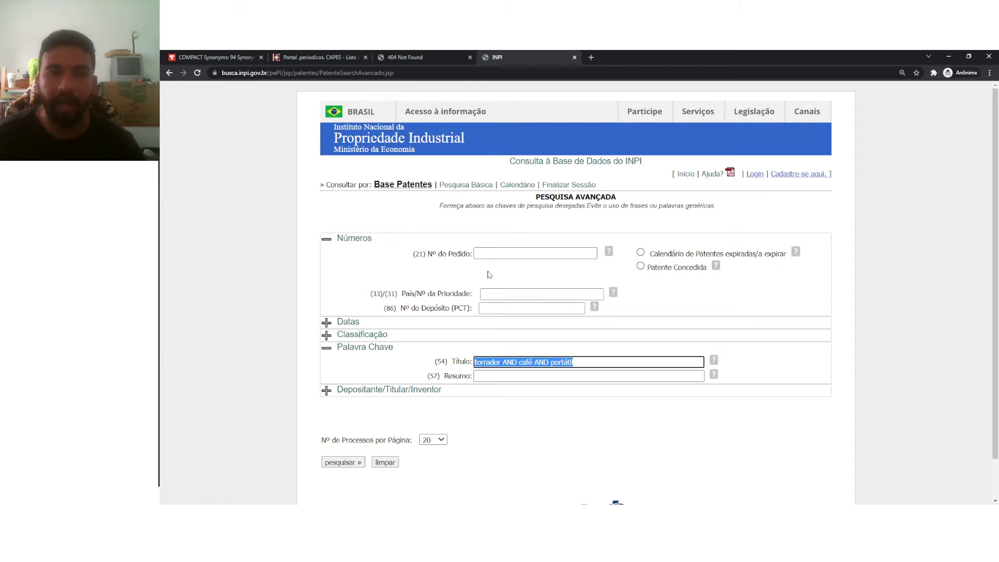
left_click(343, 462)
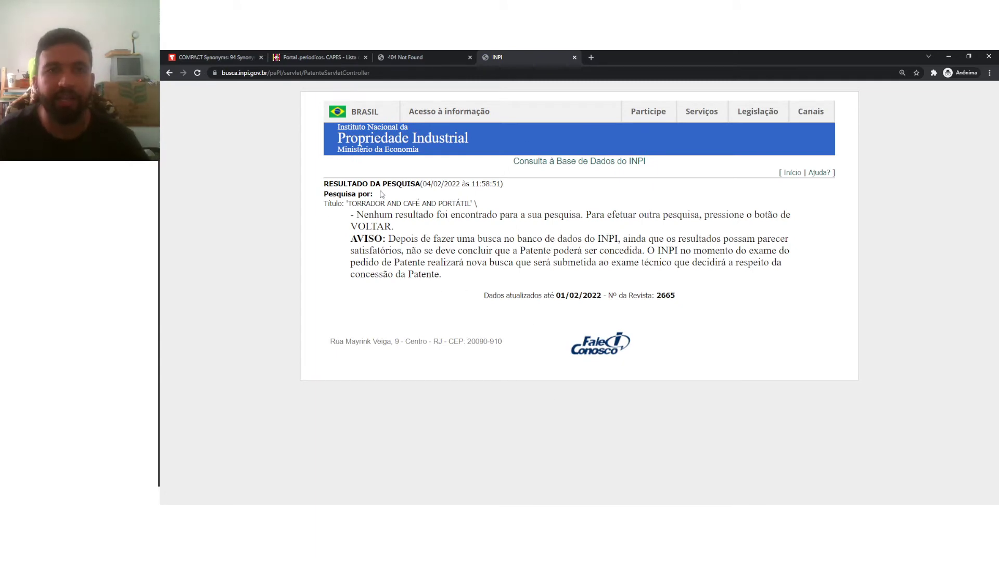
left_click_drag(325, 183, 443, 276)
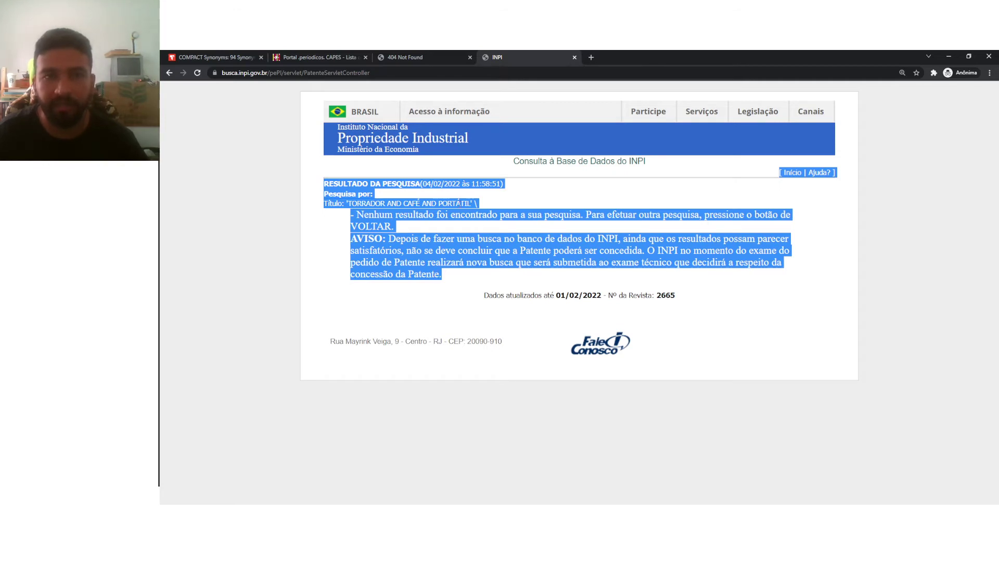
left_click(444, 275)
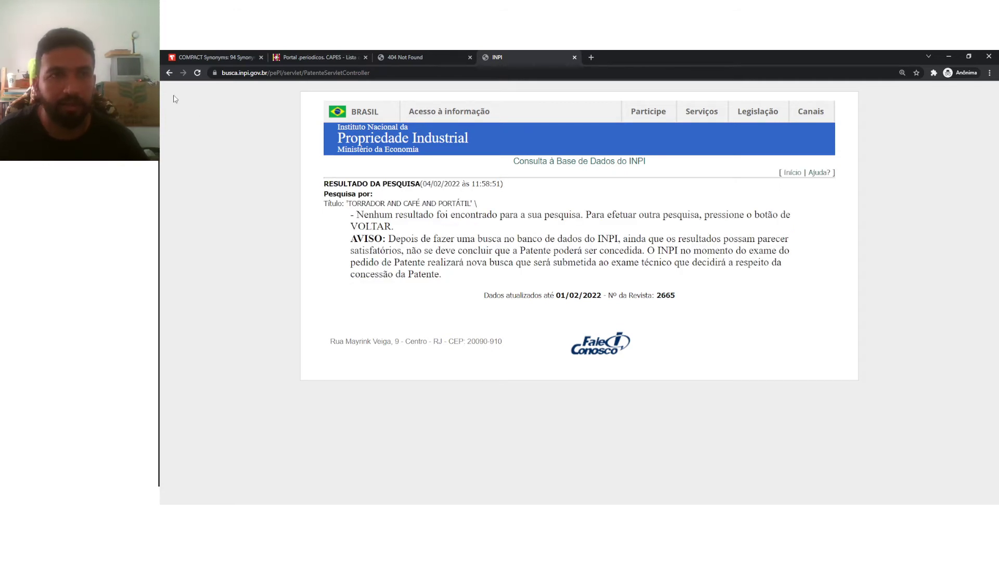
- Return to the advanced form, put "torrador AND café AND portátil" in Resumo with Título cleared, and run the search
left_click(169, 73)
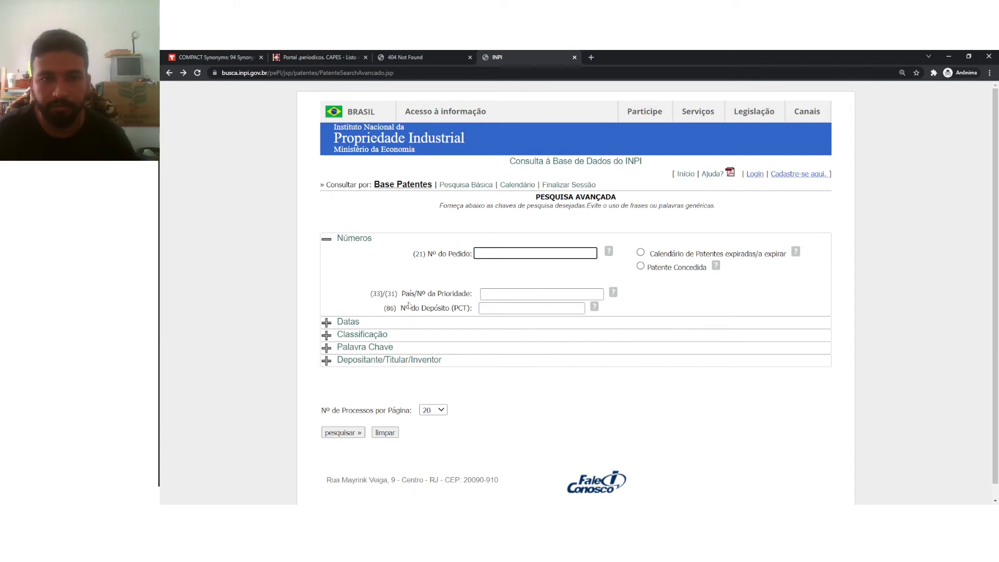
left_click(326, 347)
left_click(511, 377)
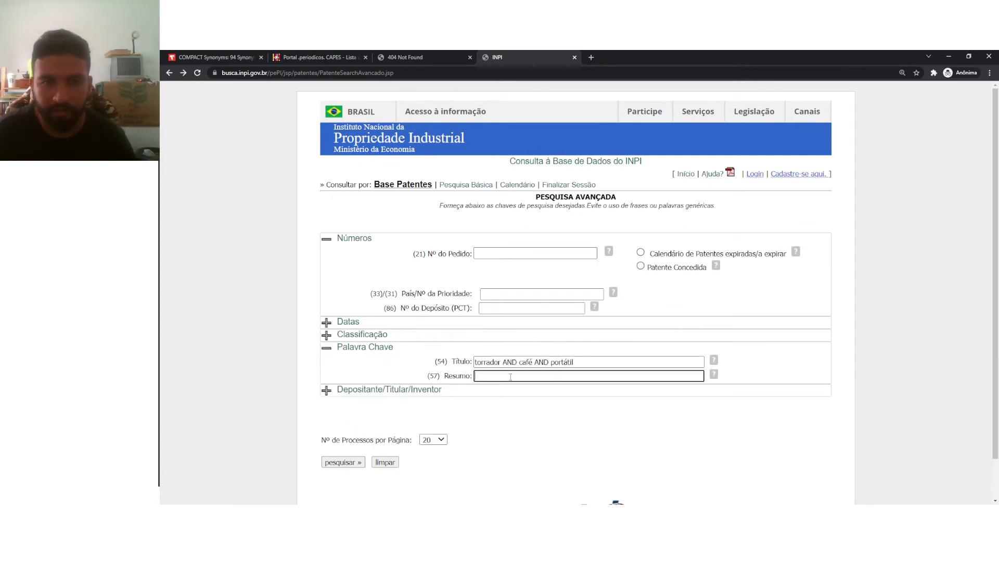
key("ctrl+v")
left_click_drag(575, 362, 468, 374)
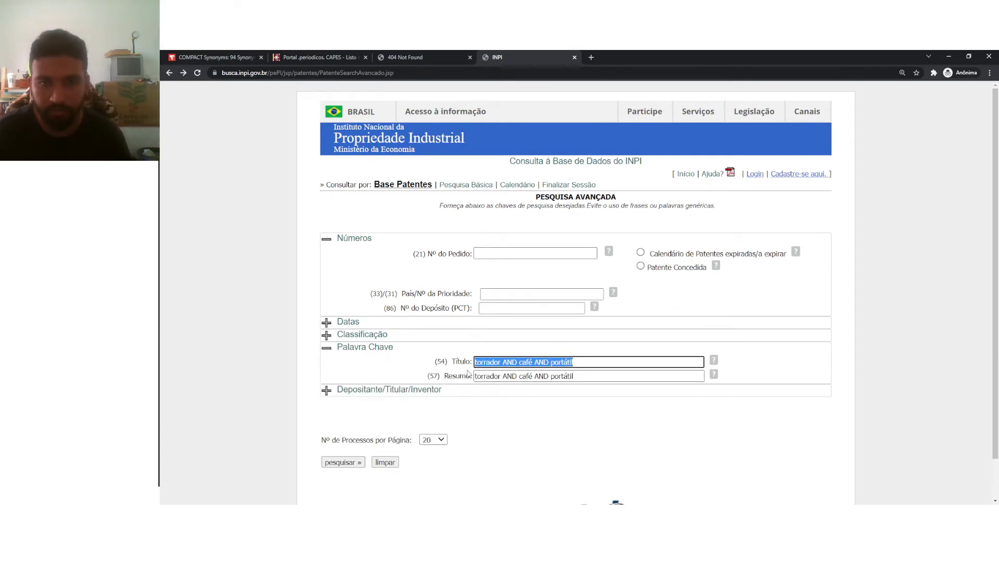
key("BackSpace")
left_click(348, 463)
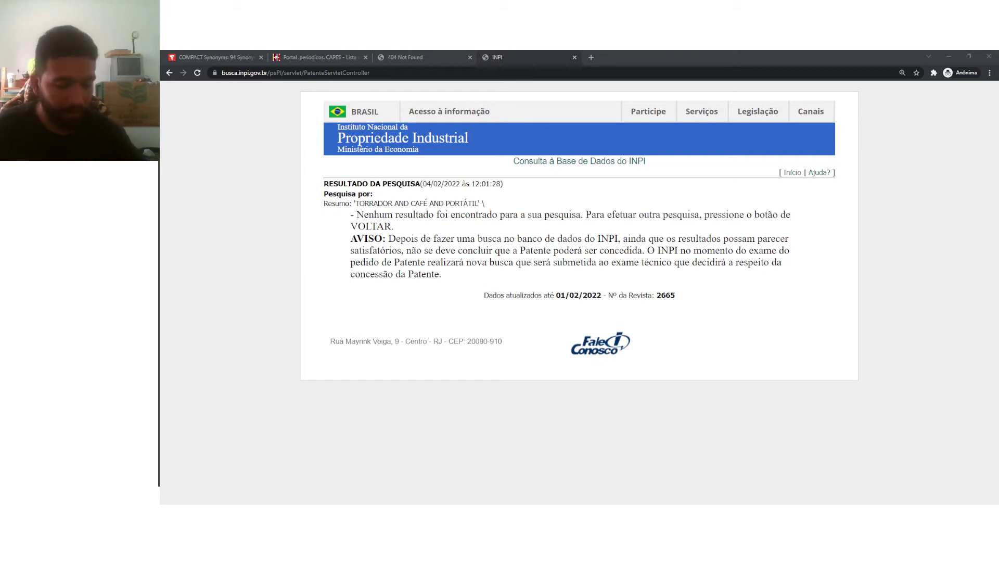
left_click(500, 252)
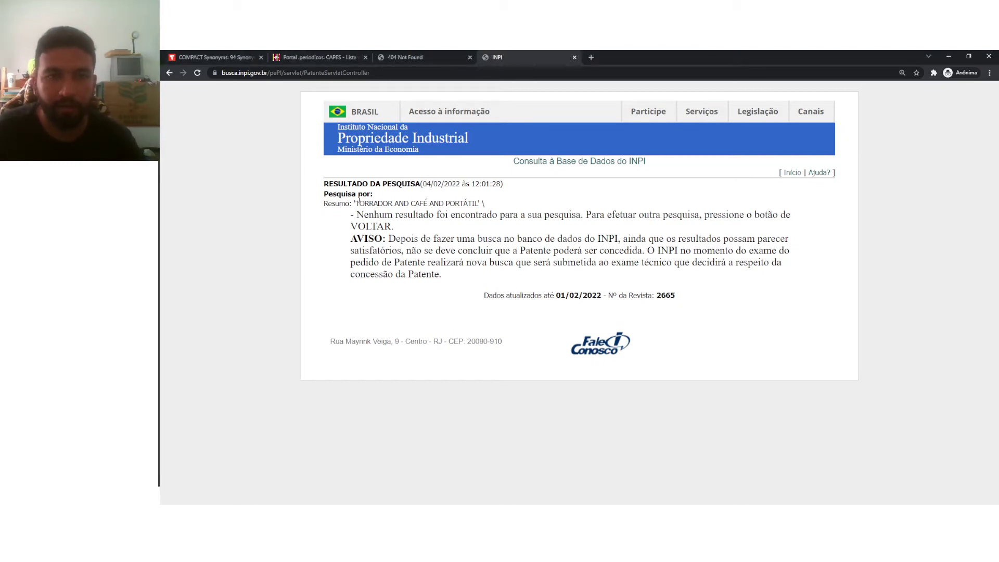
- Return to the advanced form and move the expression "torrador AND café AND portátil" from Resumo to Título
left_click(170, 73)
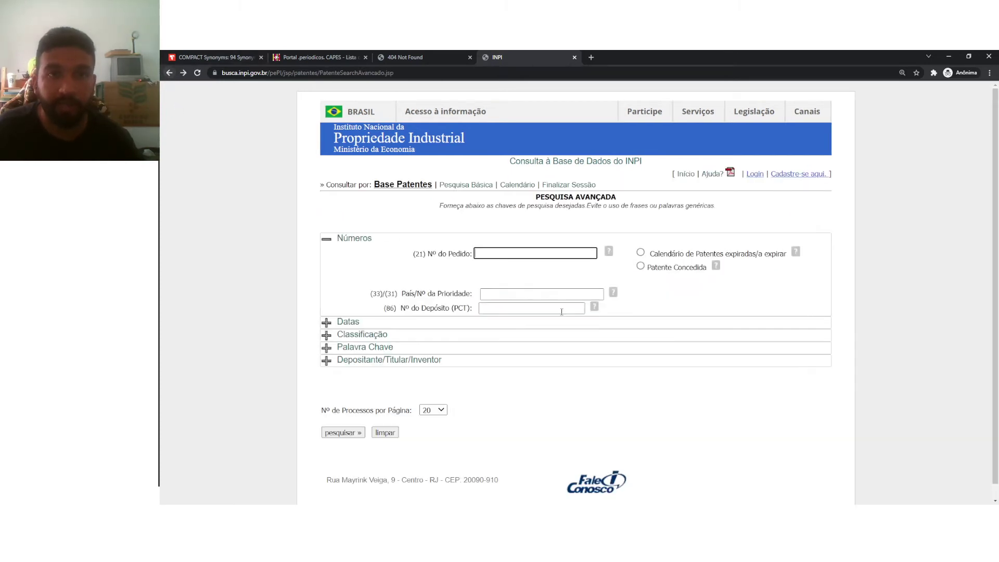
left_click(327, 348)
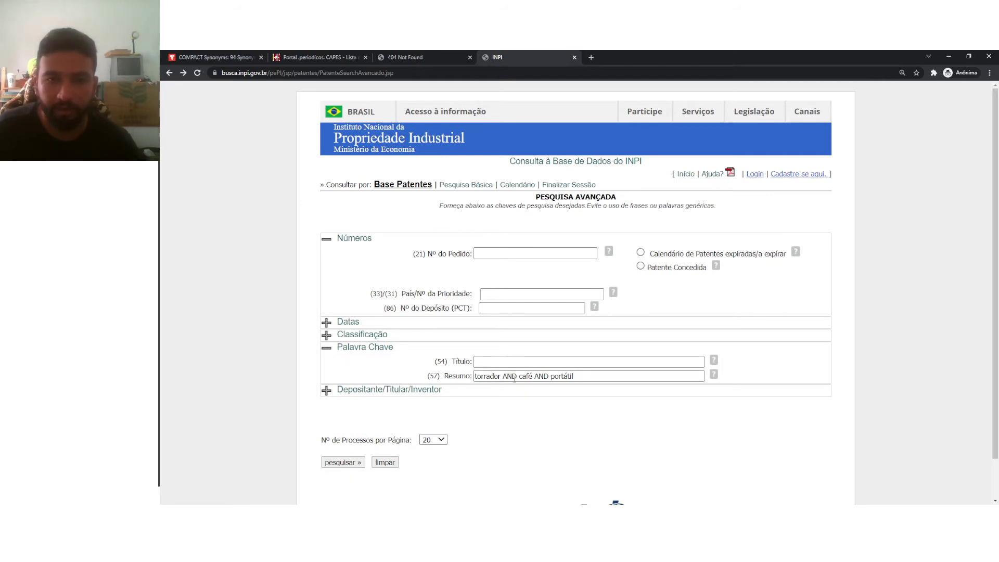
left_click_drag(579, 375, 472, 375)
key("ctrl+c")
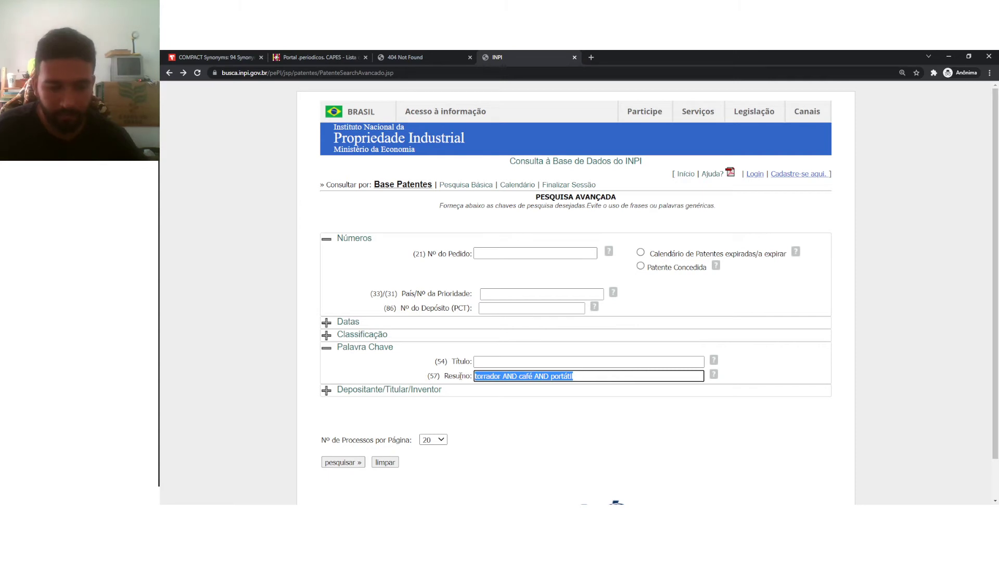
key("BackSpace")
left_click(480, 364)
key("ctrl+v")
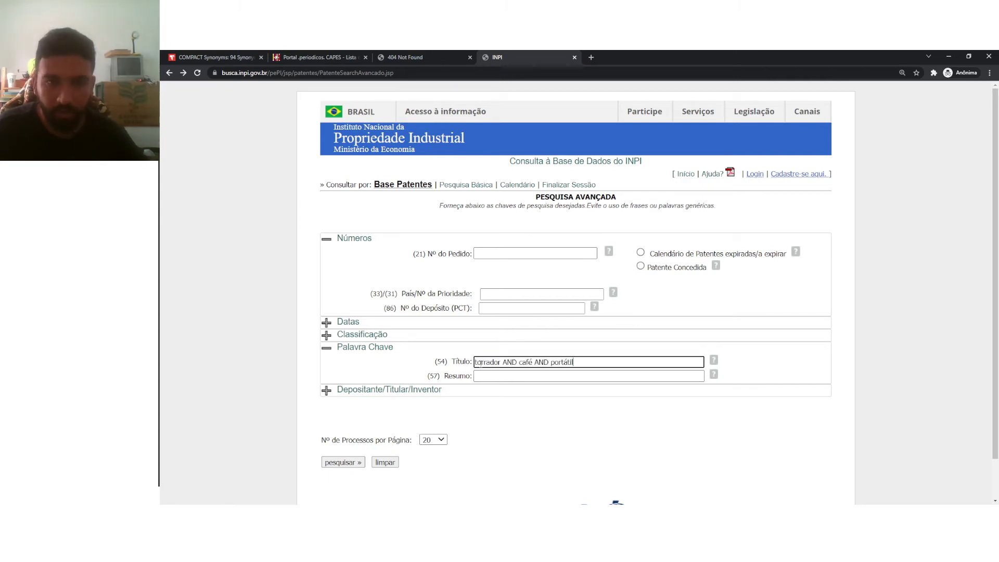
- Shorten the Título expression to "torrador AND café" and run the patent search
left_click_drag(535, 366, 577, 361)
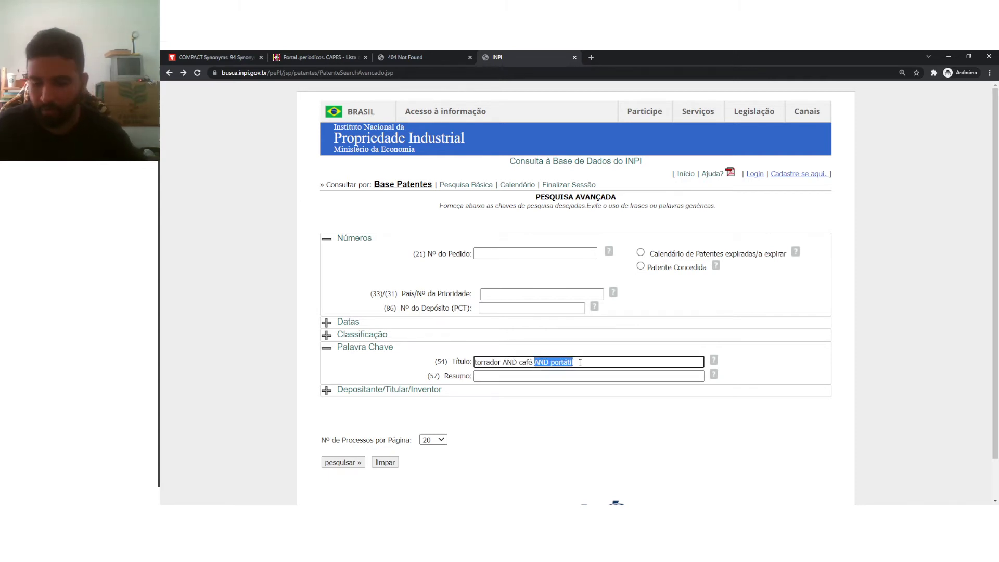
key("BackSpace")
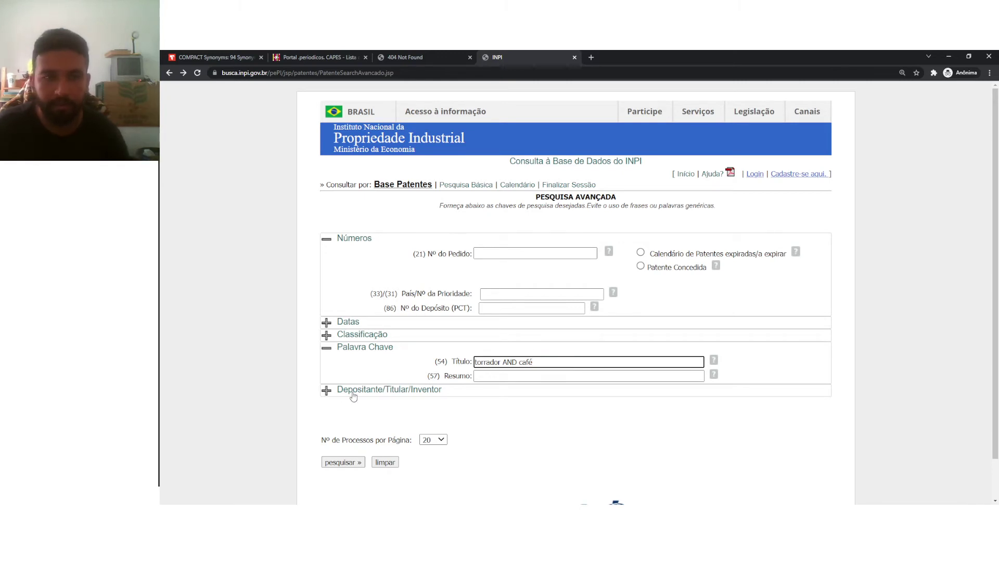
left_click(273, 414)
left_click(347, 462)
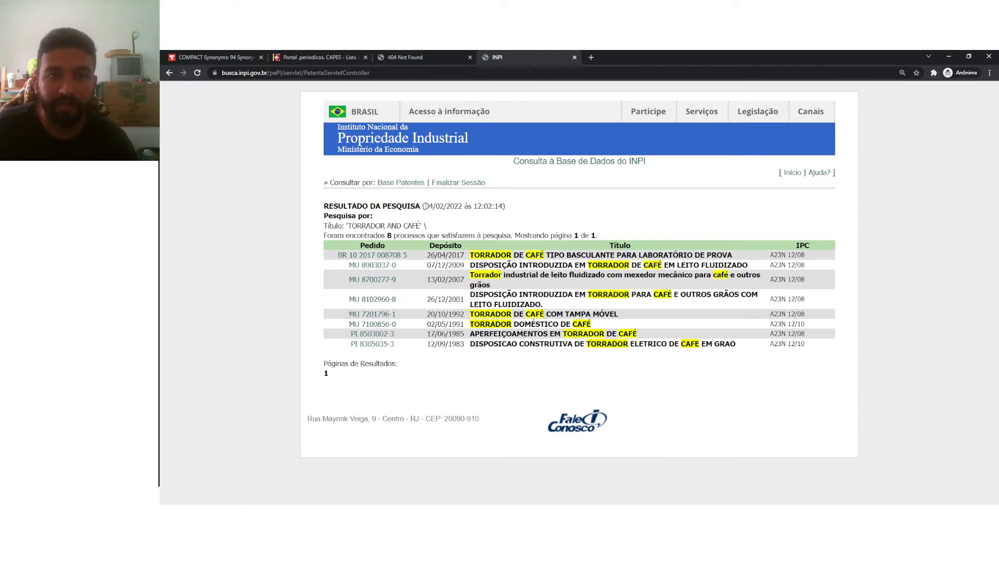
- Examine the result page header for the search date and time, the Título expression and the number of processes found
left_click_drag(424, 206, 504, 206)
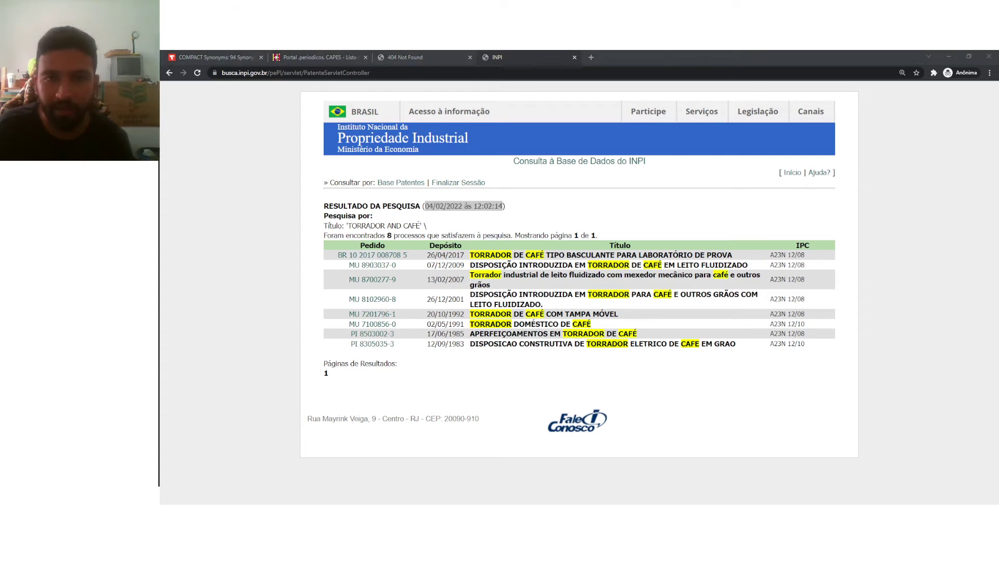
left_click(508, 208)
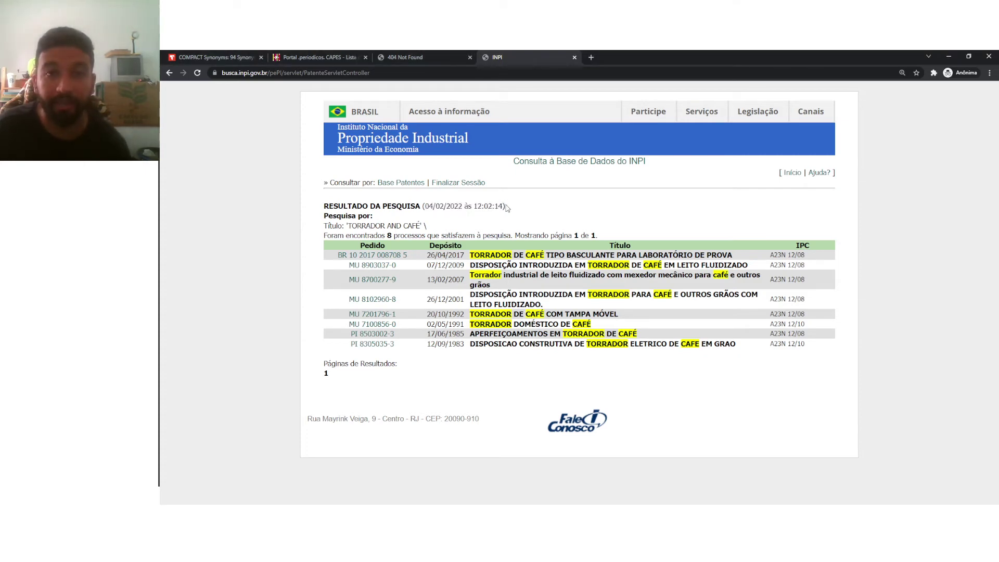
left_click_drag(514, 208, 328, 207)
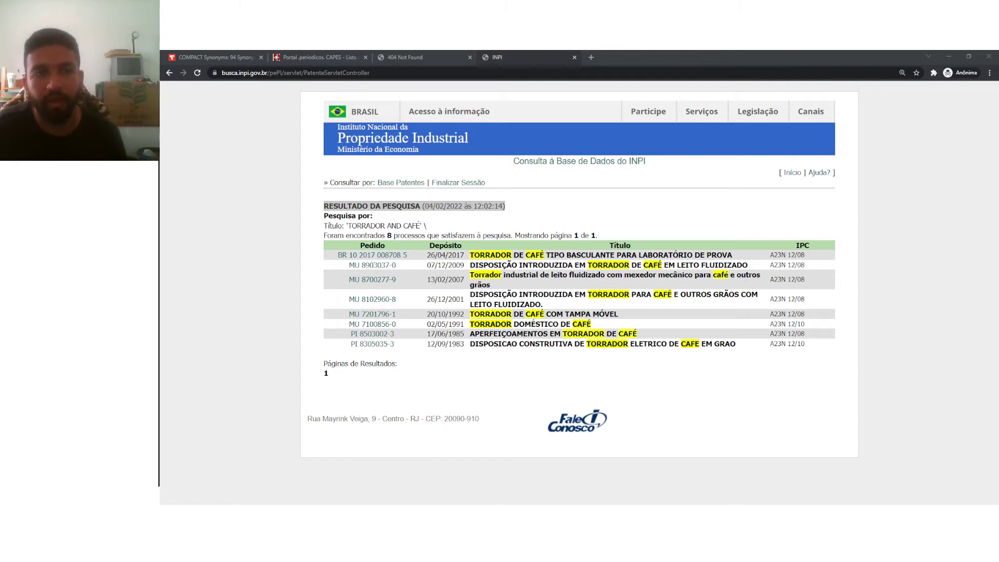
key("alt+Tab")
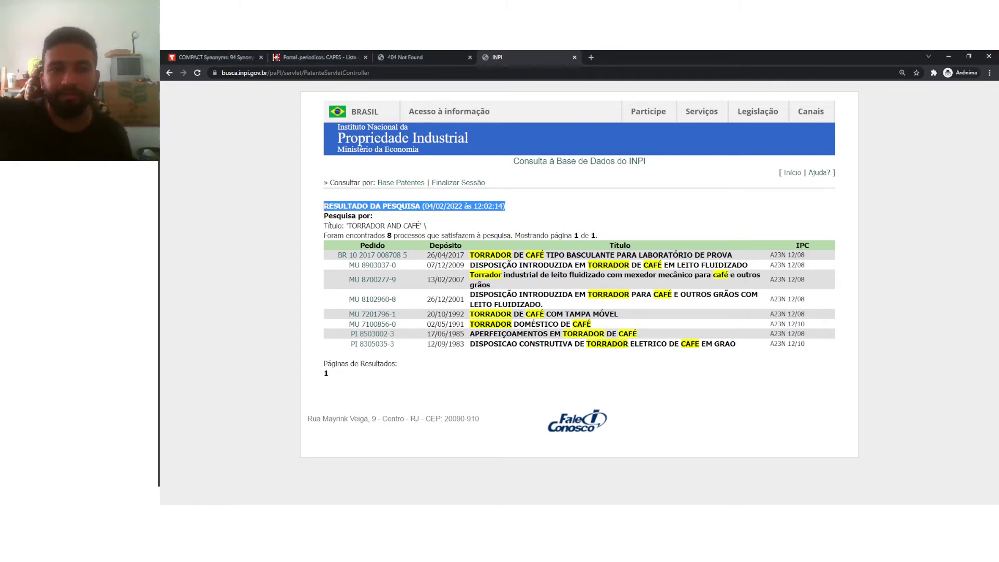
left_click(434, 198)
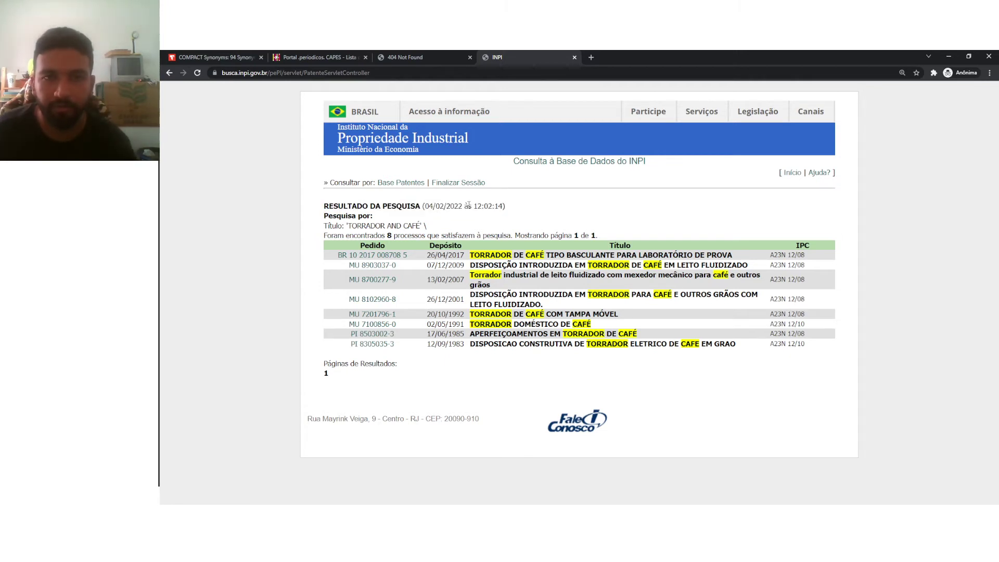
left_click_drag(466, 204, 506, 204)
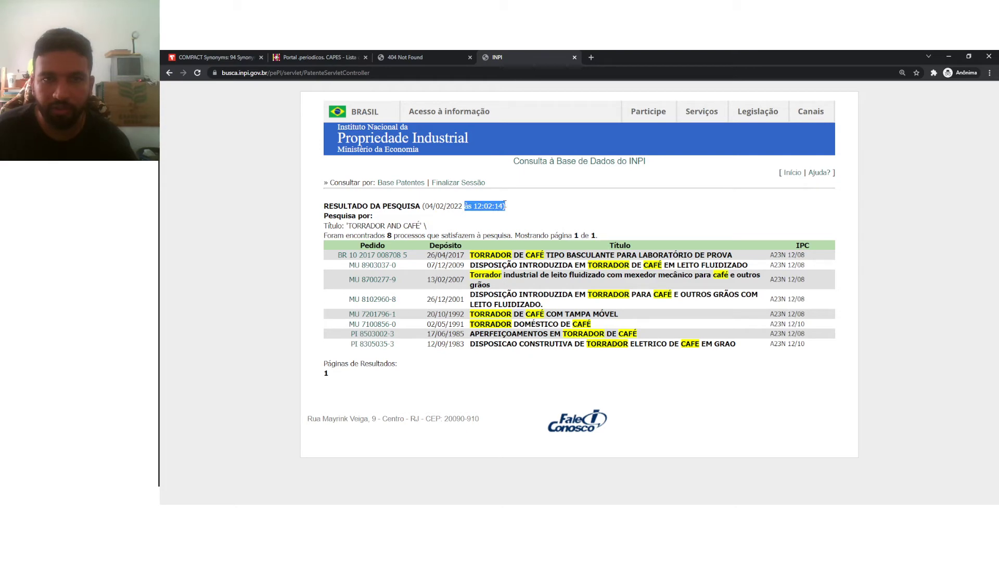
left_click(346, 225)
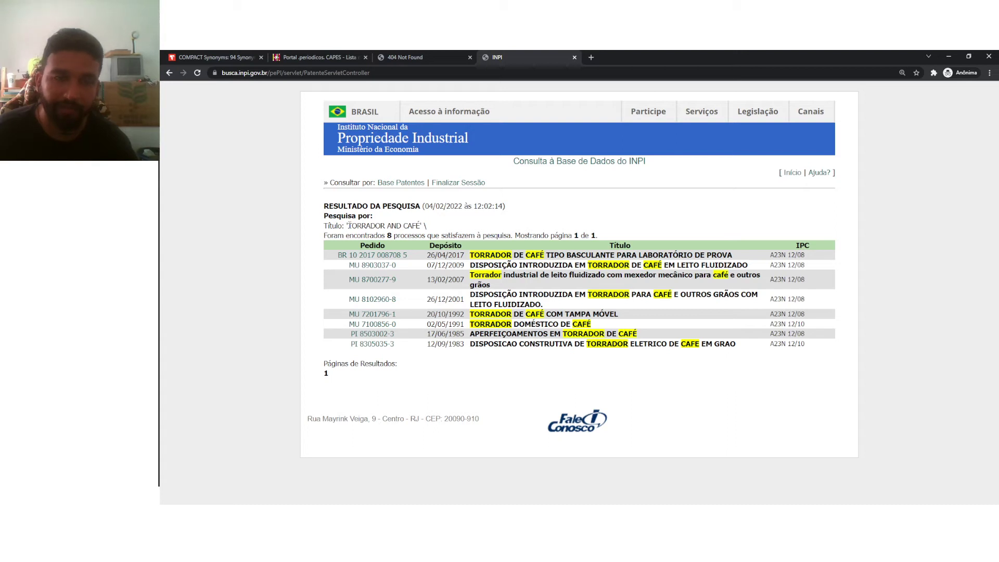
left_click_drag(348, 225, 424, 226)
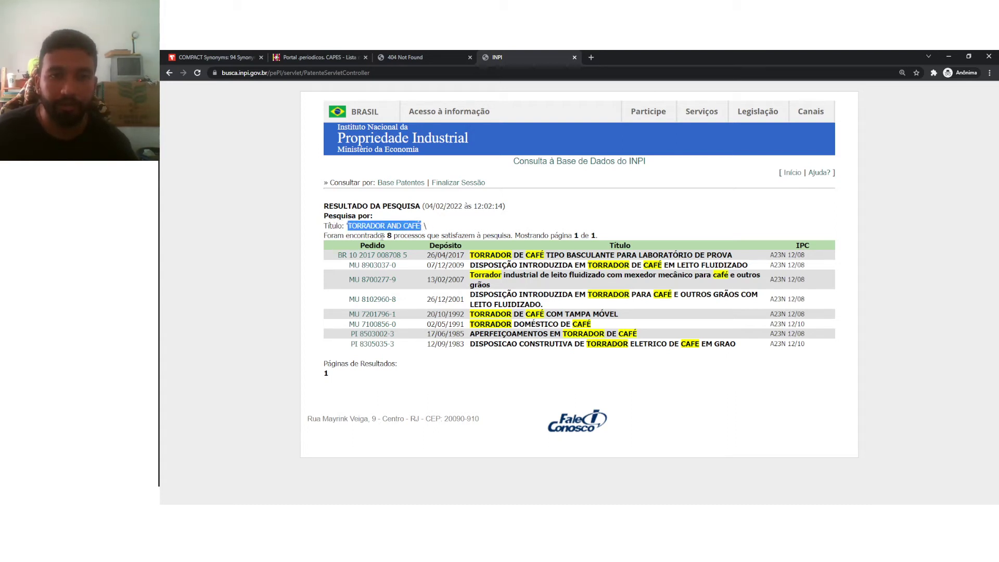
left_click_drag(382, 235, 394, 235)
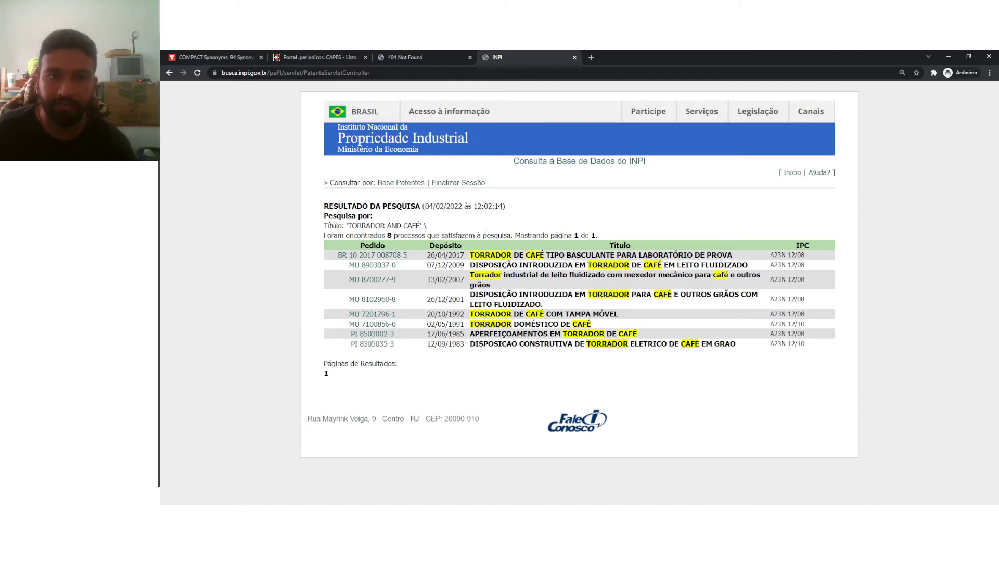
left_click_drag(397, 235, 425, 236)
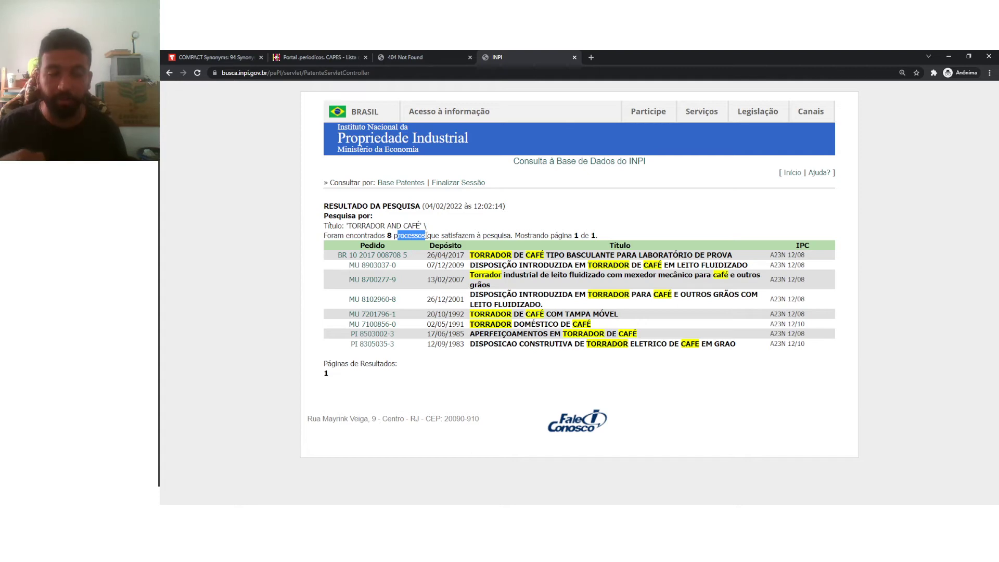
key("alt+Tab")
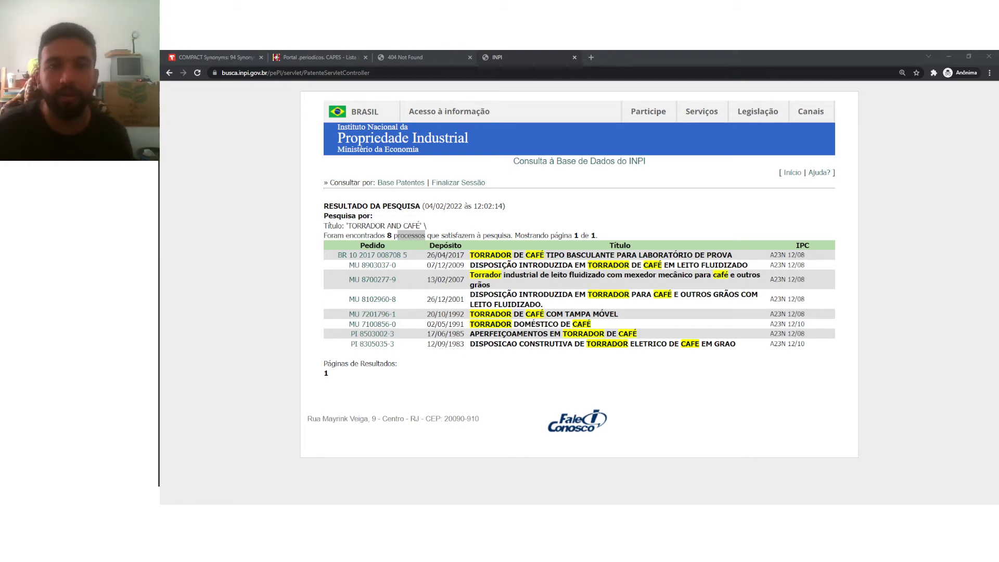
key("alt+Tab")
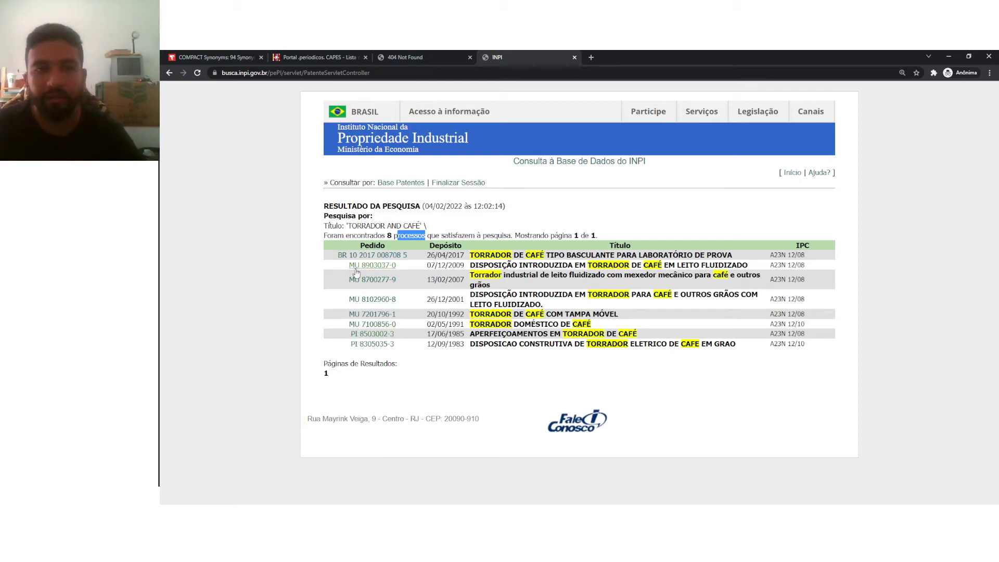
key("alt+Tab")
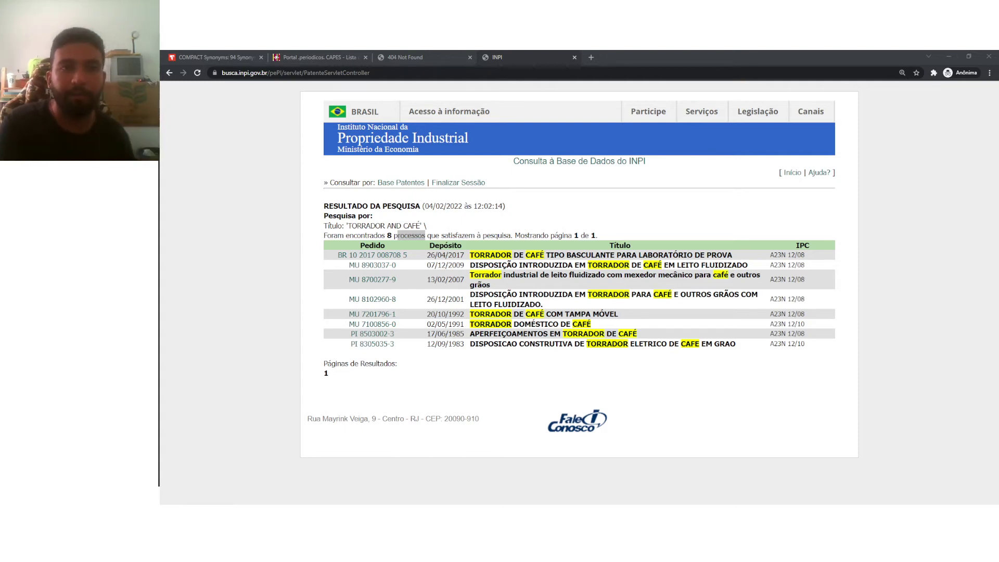
key("alt+Tab")
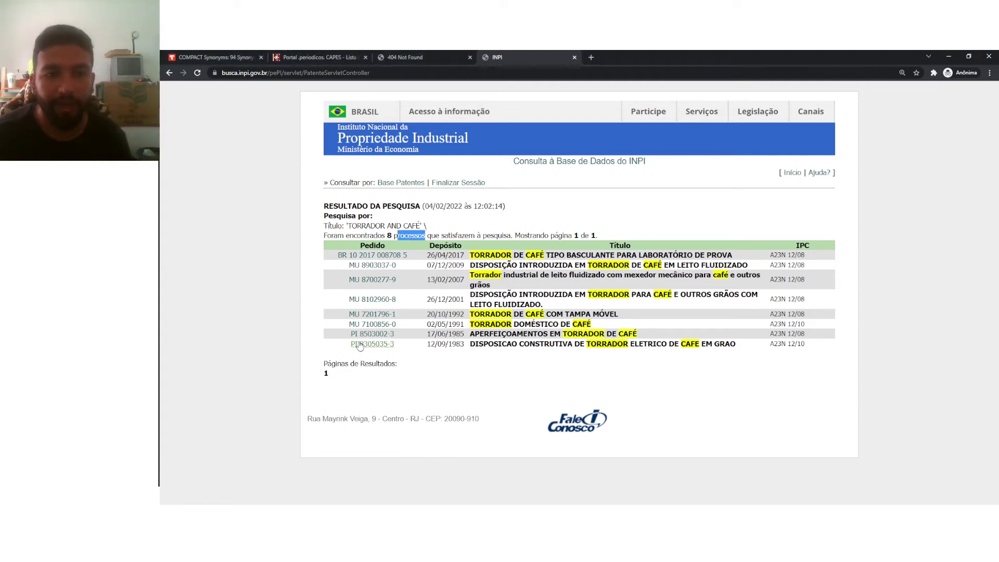
key("alt+Tab")
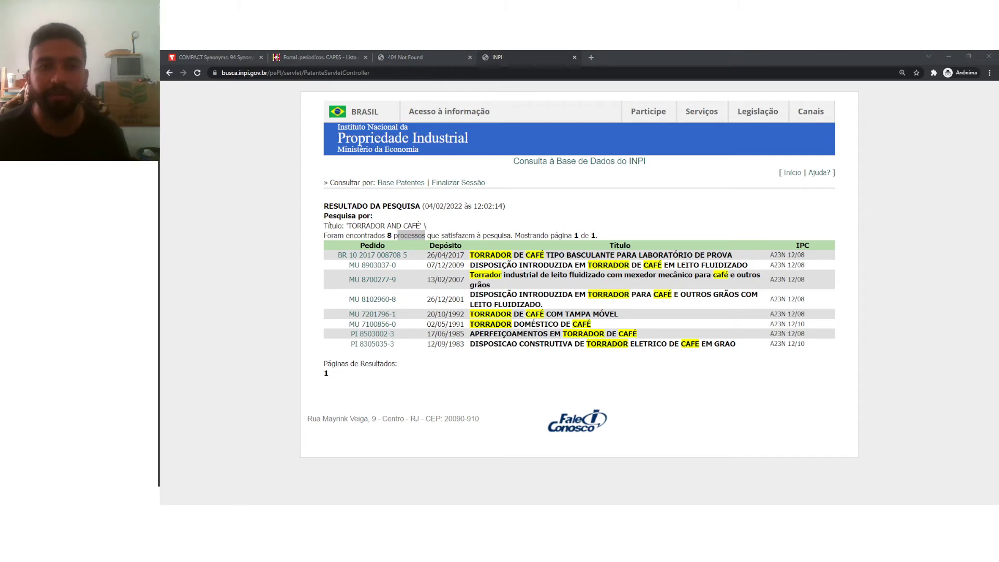
key("alt+Tab")
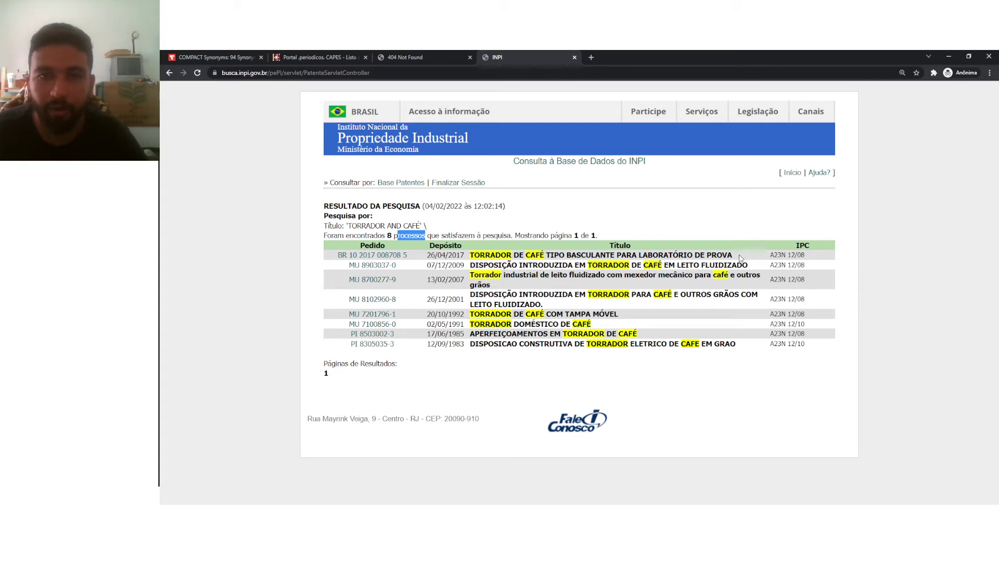
- Open the "Torrador de café tipo basculante para laboratório de prova" patent record and check its application number and its filing and publication dates
left_click(395, 256)
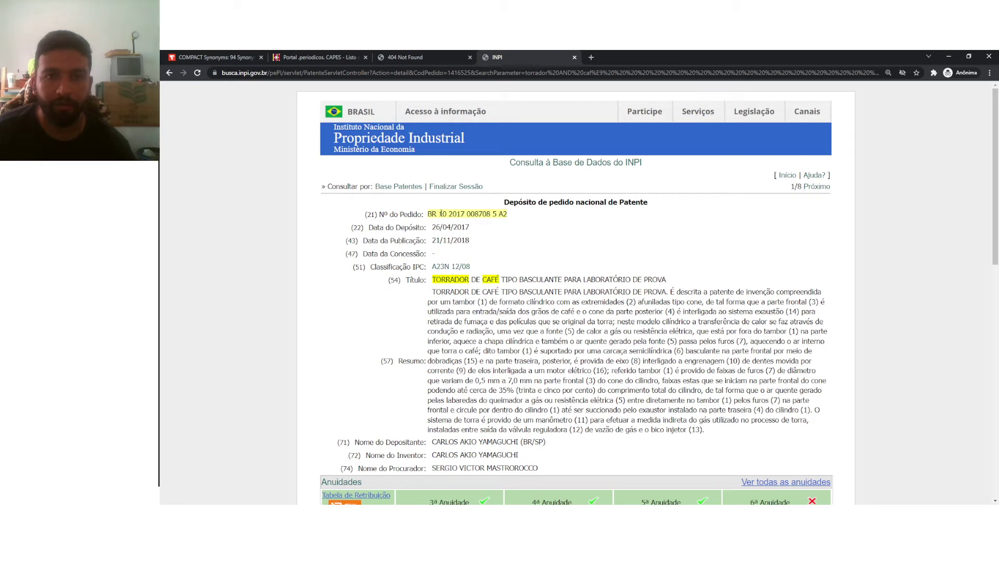
left_click_drag(440, 214, 499, 215)
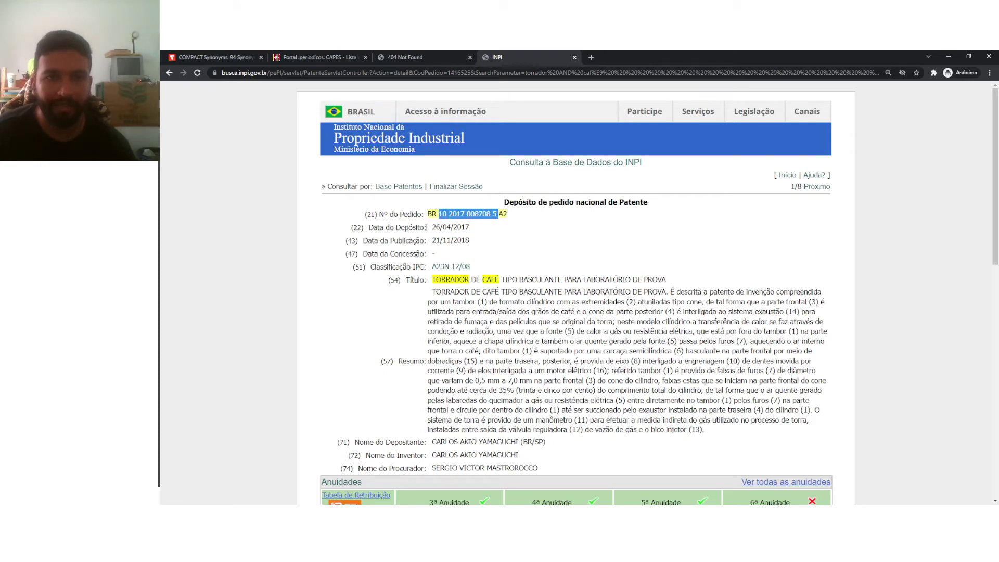
left_click_drag(433, 227, 465, 241)
mouse_move(464, 270)
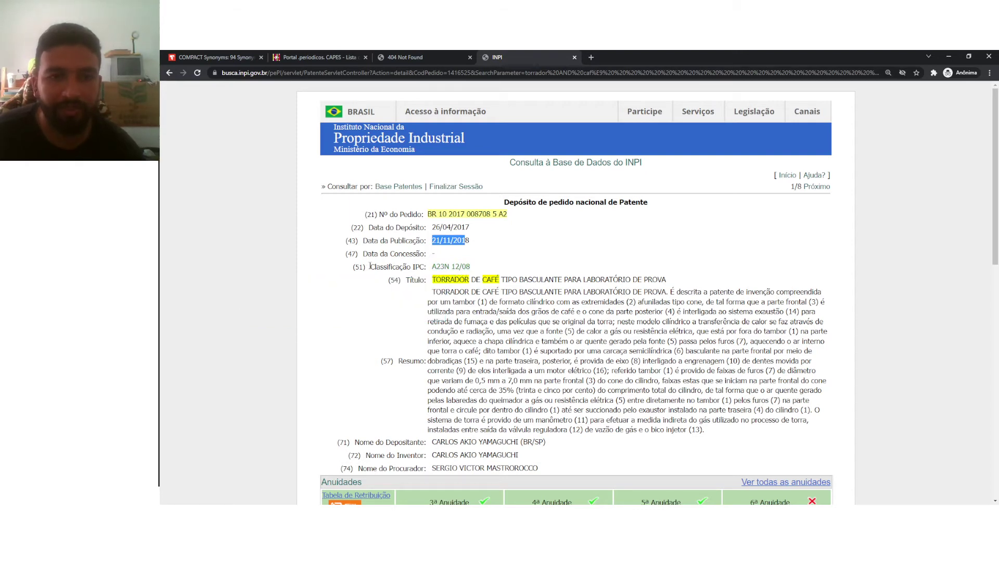
- Examine the record's Classificação IPC field and view the description of code A23N 12/08
left_click_drag(370, 266, 424, 267)
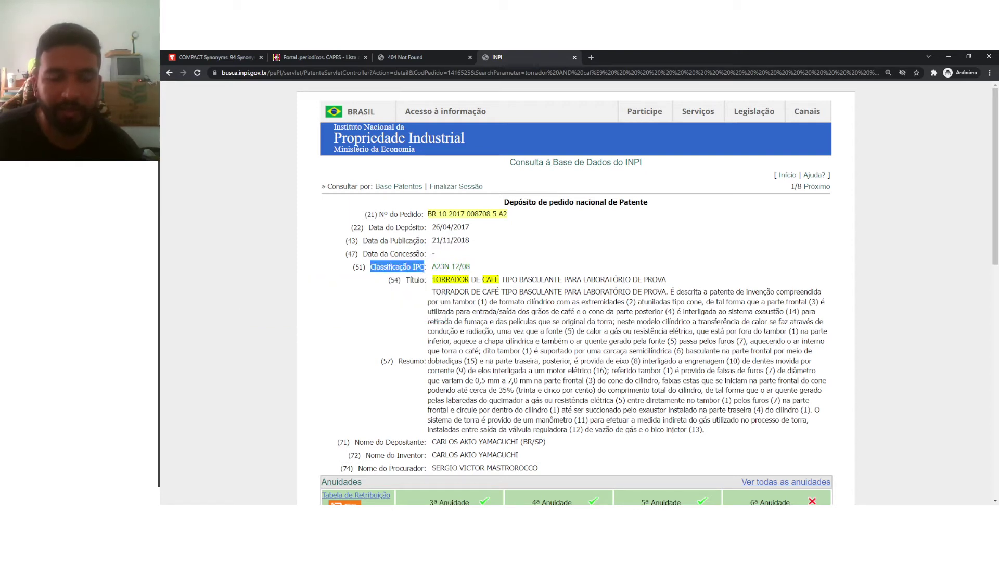
left_click(372, 267)
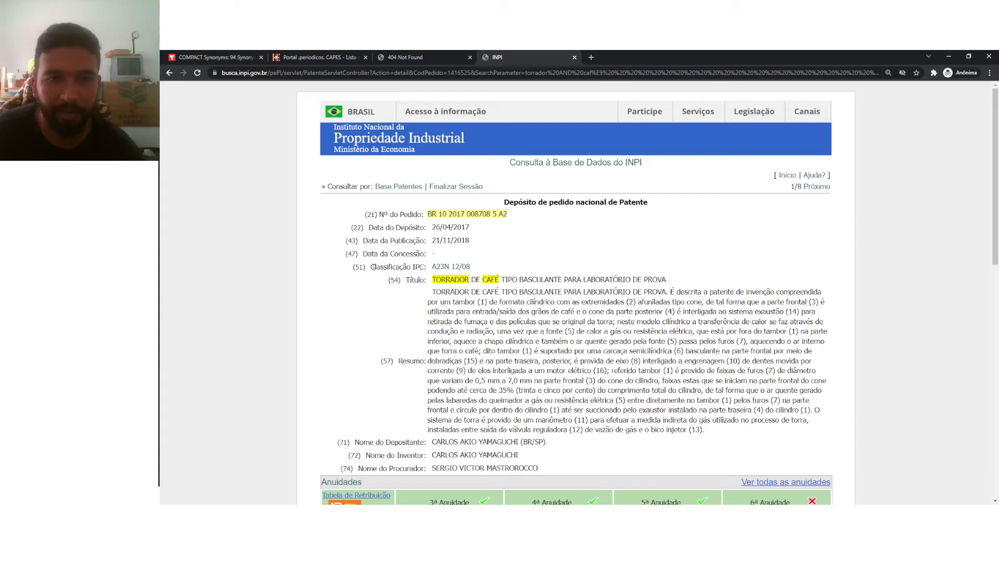
left_click_drag(372, 266, 425, 267)
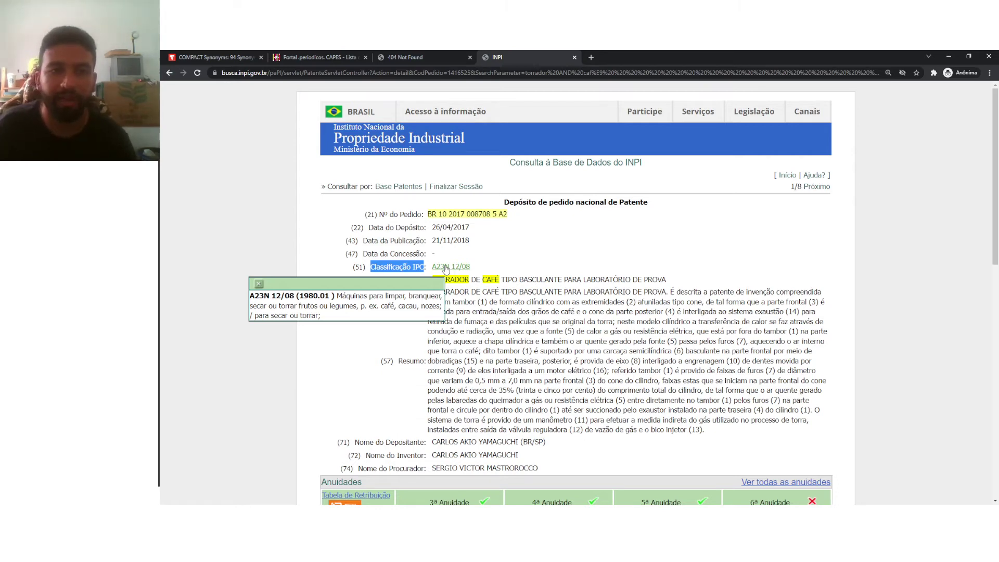
left_click(537, 264)
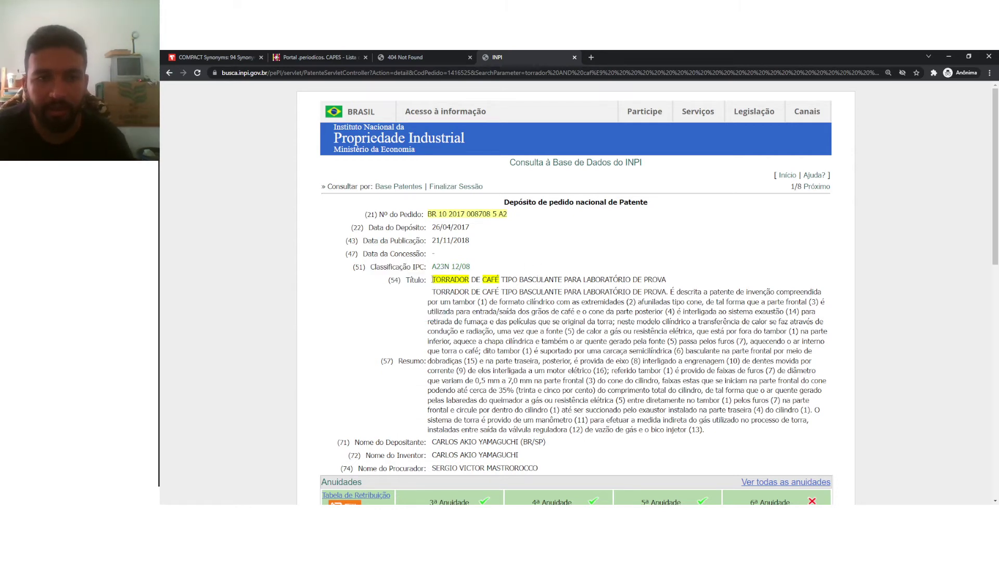
- Read the patent's Título and the description of the roaster in its Resumo
left_click_drag(432, 280, 678, 282)
left_click_drag(433, 292, 493, 312)
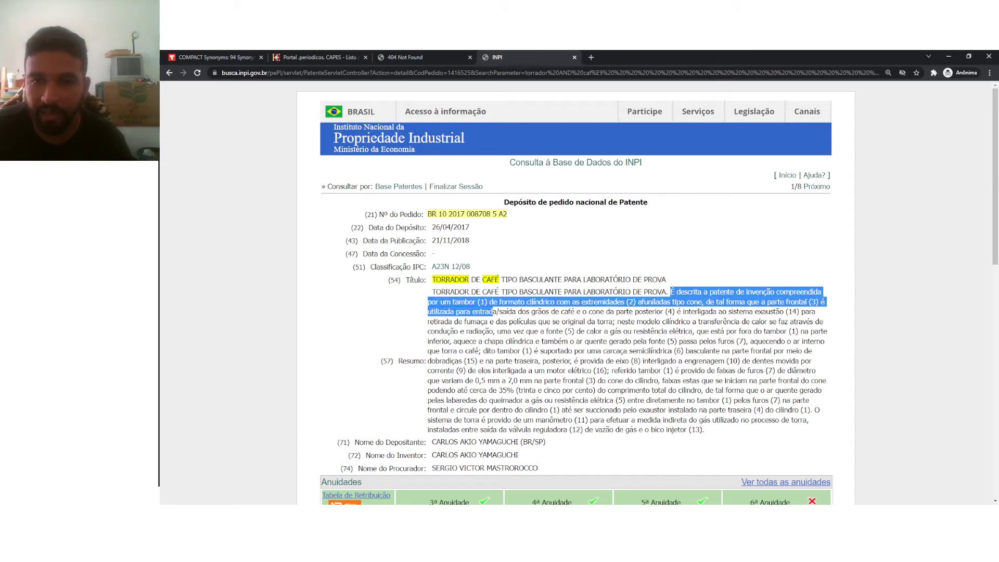
left_click(678, 284)
left_click_drag(671, 292, 811, 352)
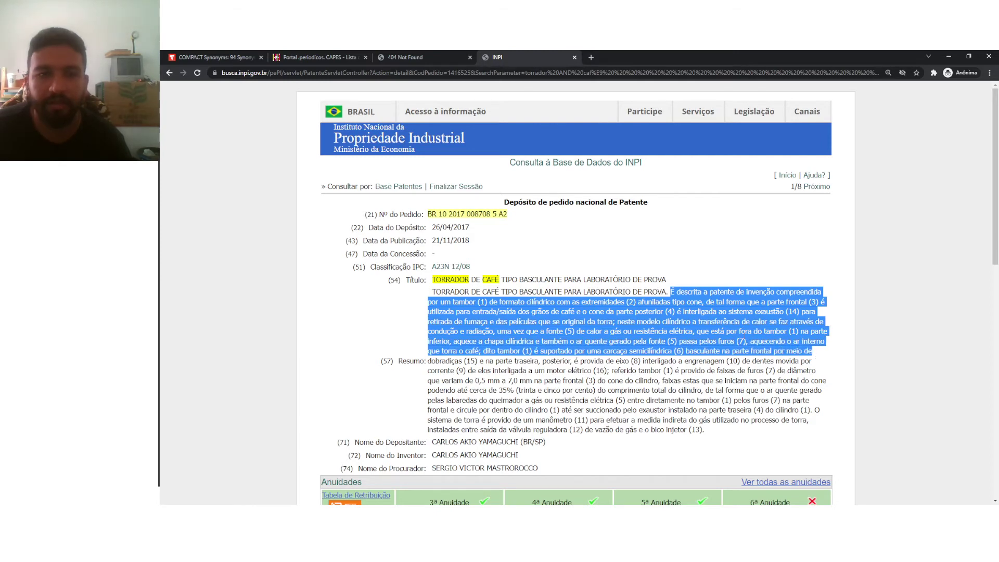
- Review the names of the depositor, inventor and attorney listed below the patent's abstract
scroll(500, 293, "down", 2)
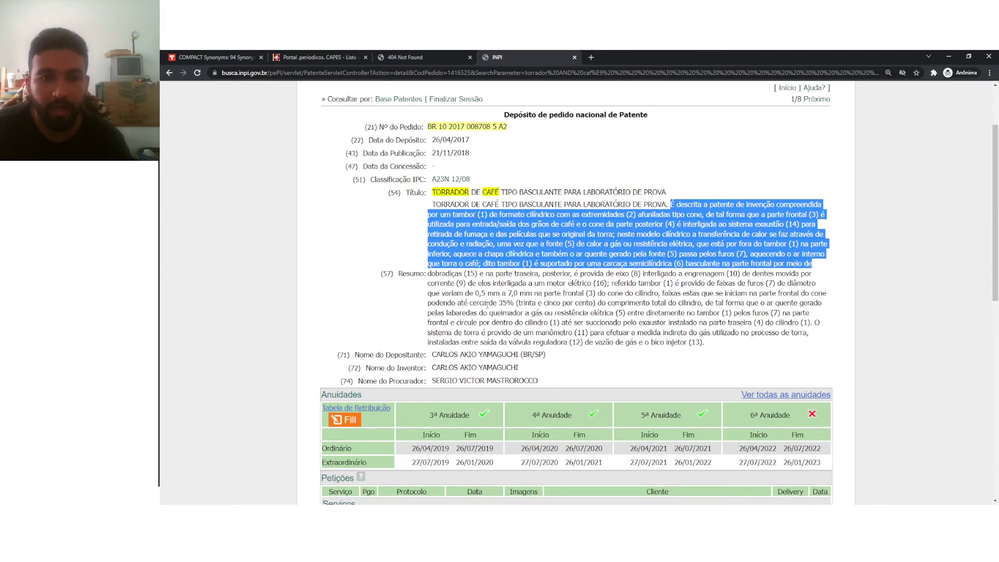
scroll(487, 304, "down", 1)
left_click_drag(434, 312, 553, 317)
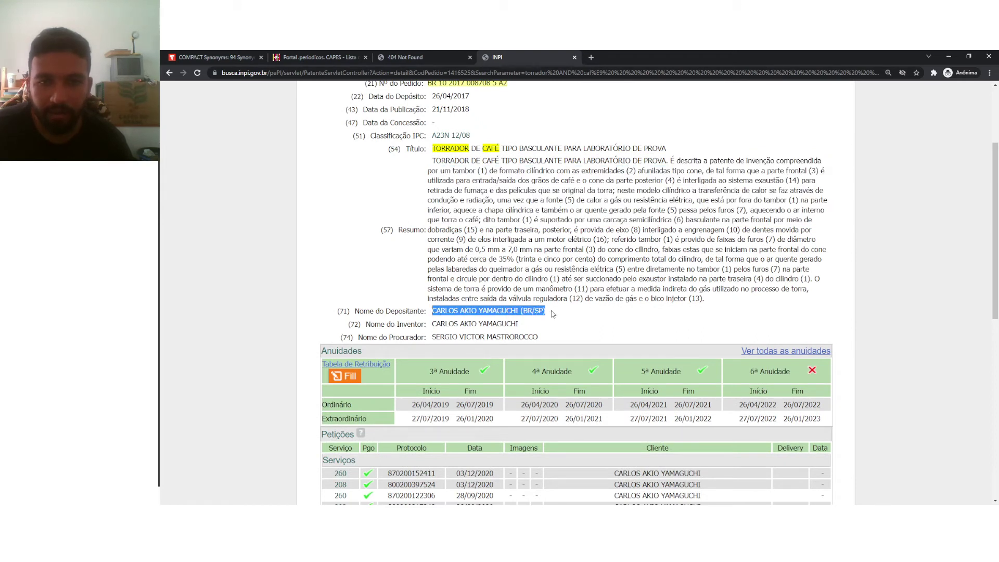
left_click(500, 319)
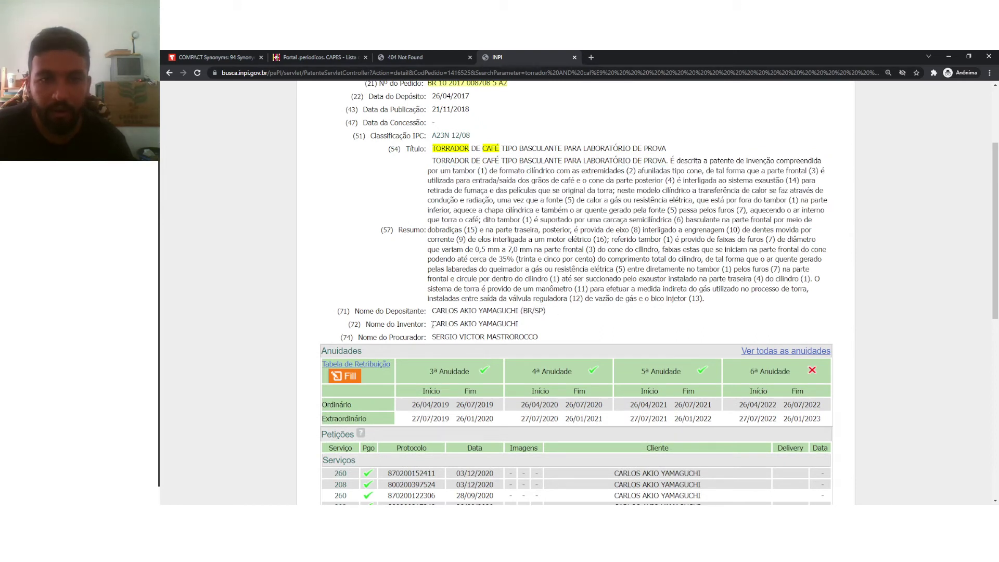
left_click_drag(432, 323, 540, 324)
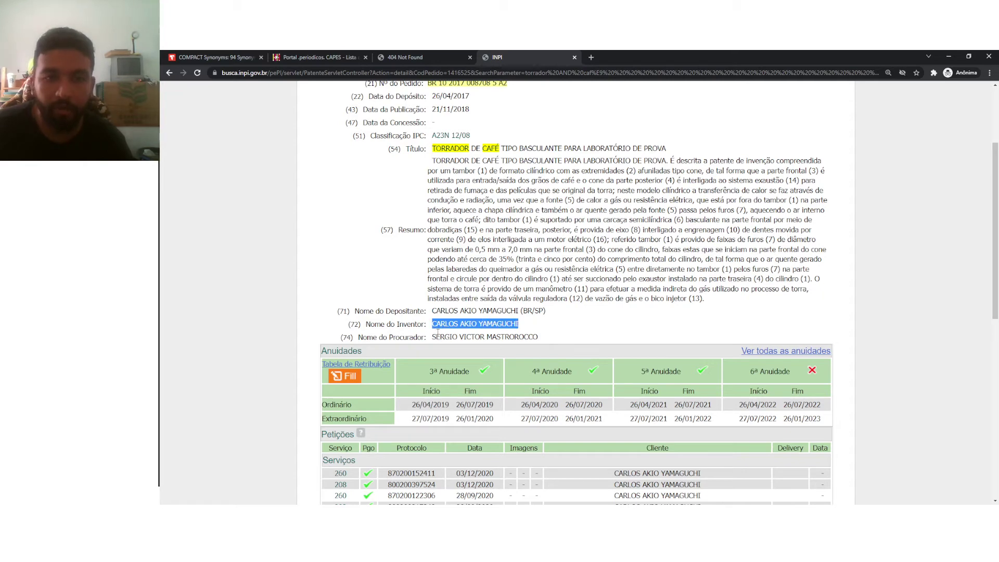
left_click_drag(435, 335, 546, 338)
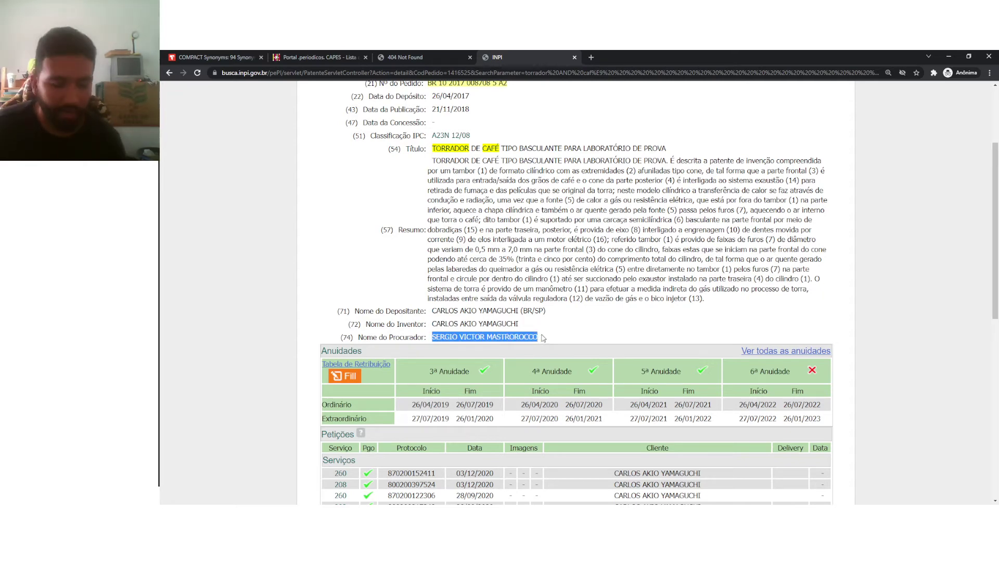
key("alt+Tab")
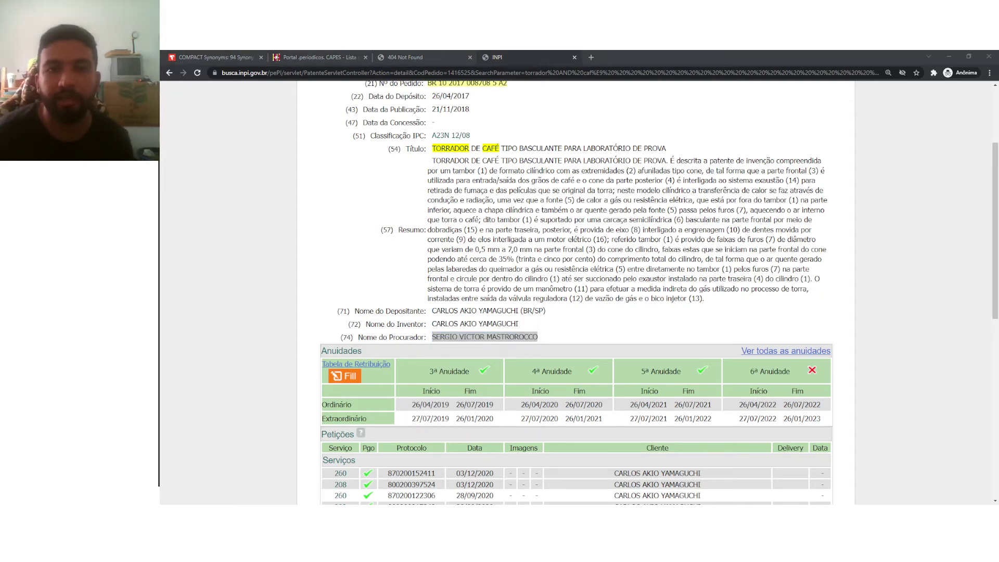
key("alt+Tab")
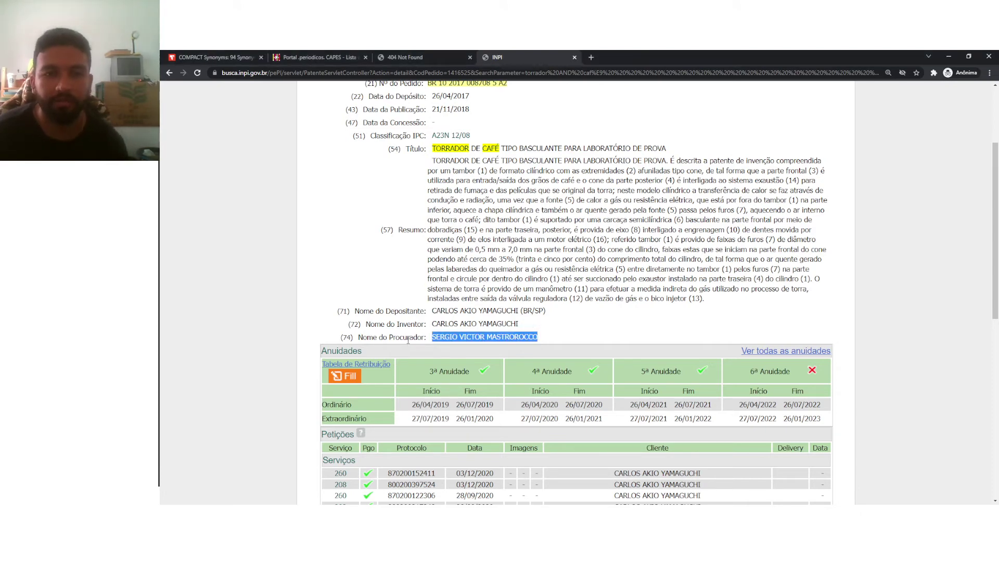
- Highlight the depositor, inventor and attorney fields together and return to the beginning of the patent record
left_click(406, 341)
left_click_drag(550, 338, 340, 310)
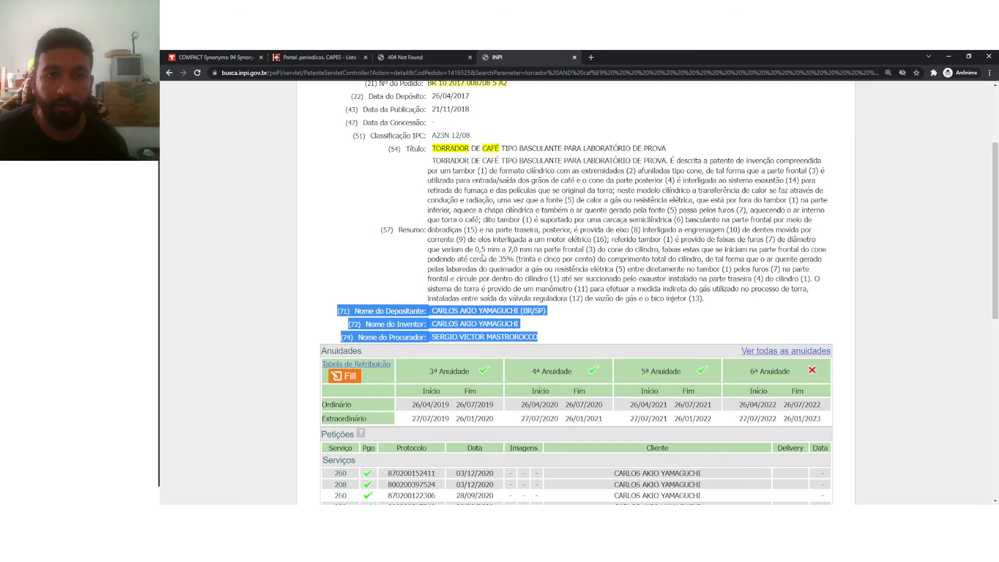
scroll(482, 257, "up", 3)
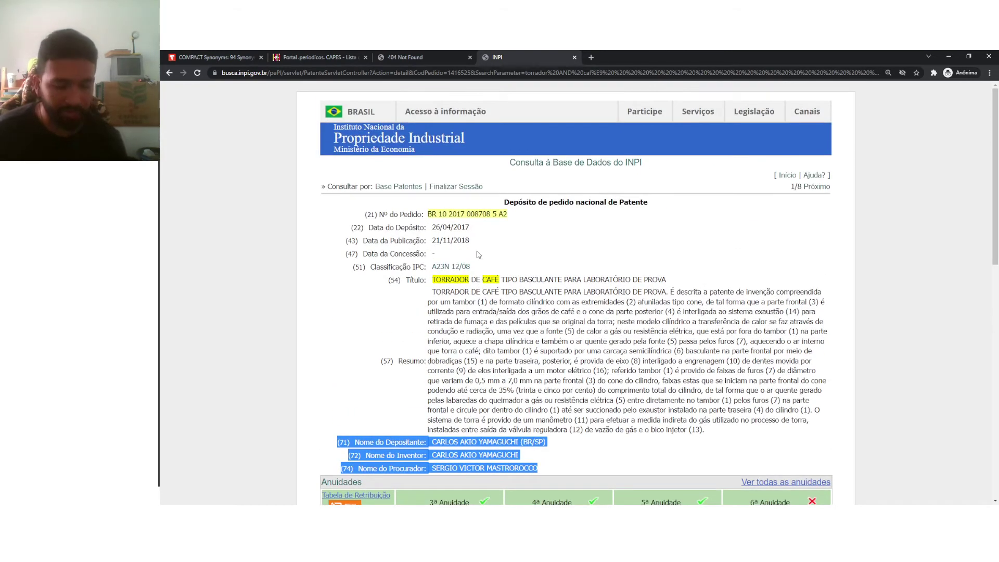
key("alt+Tab")
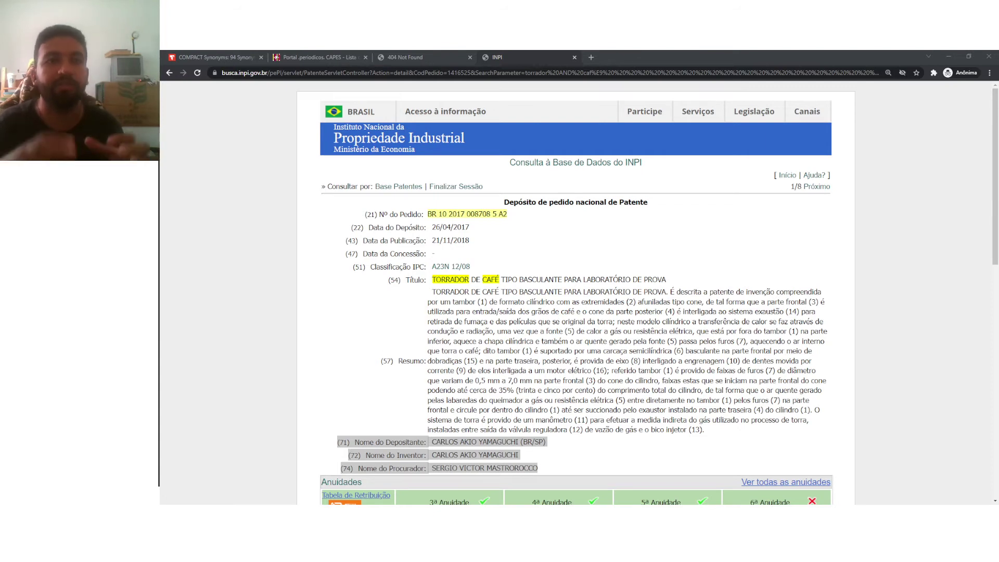
key("alt+Tab")
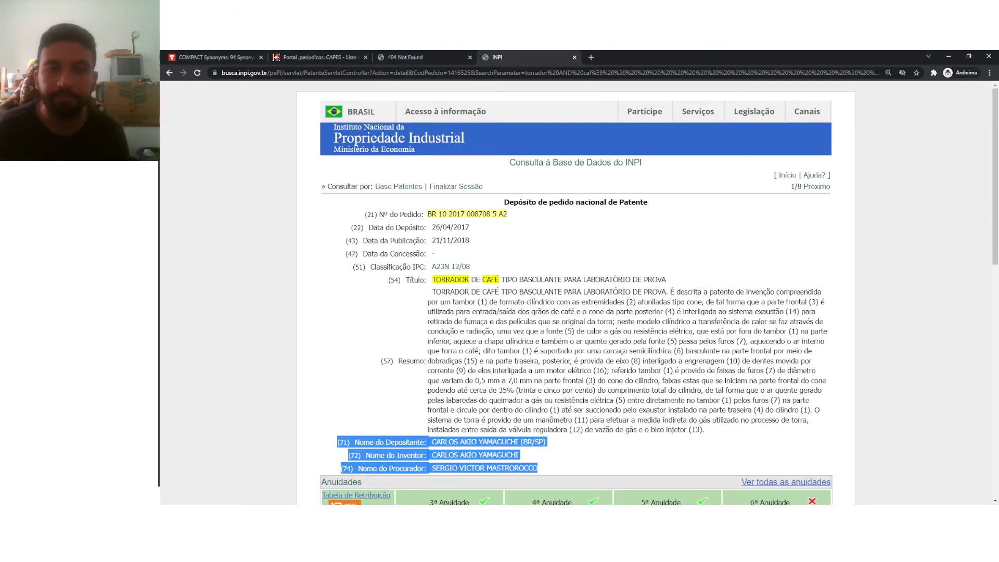
- Look over the record's Anuidades and Petições tables and recheck its Data do Depósito and Data da Publicação
scroll(478, 255, "down", 4)
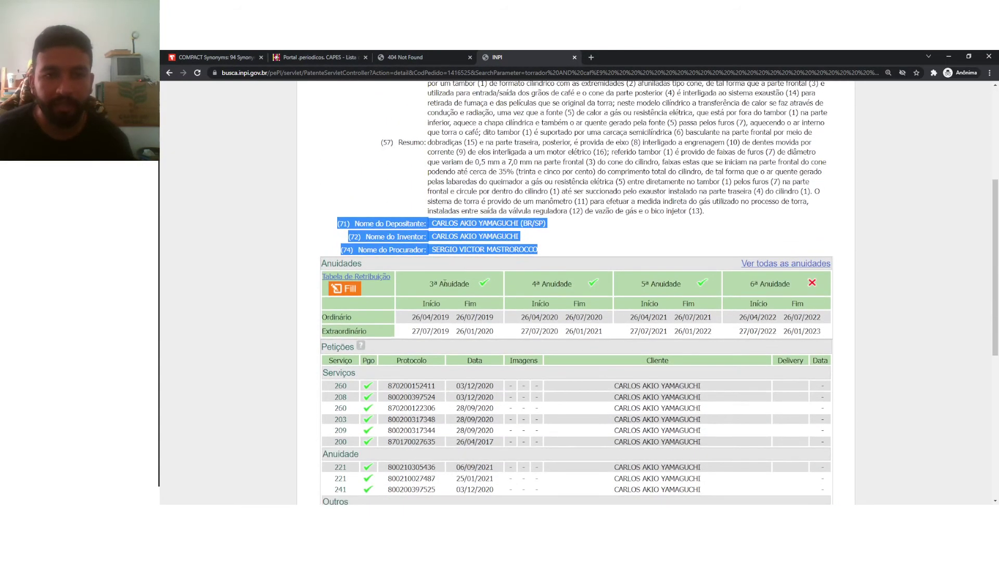
scroll(417, 312, "down", 1)
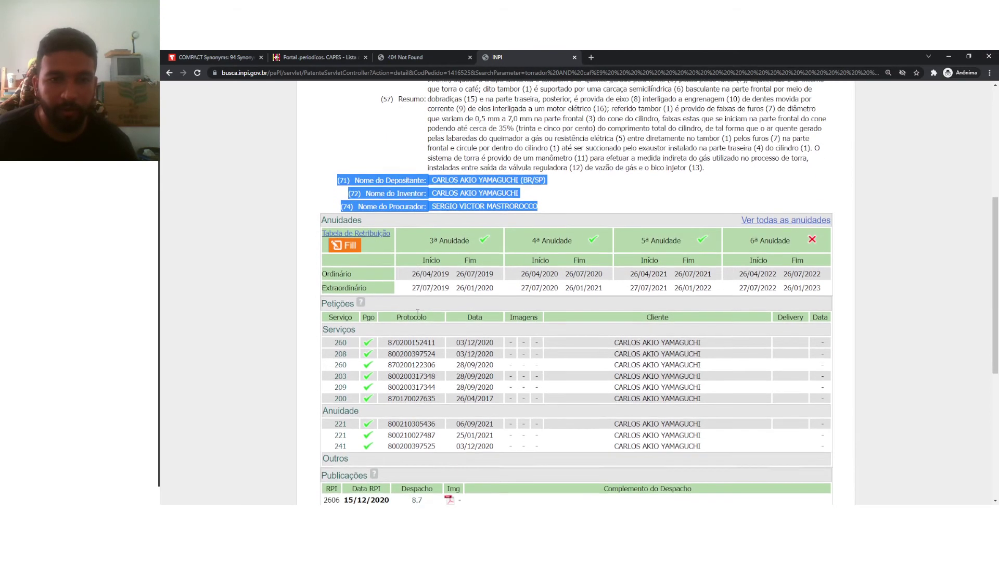
scroll(419, 315, "down", 1)
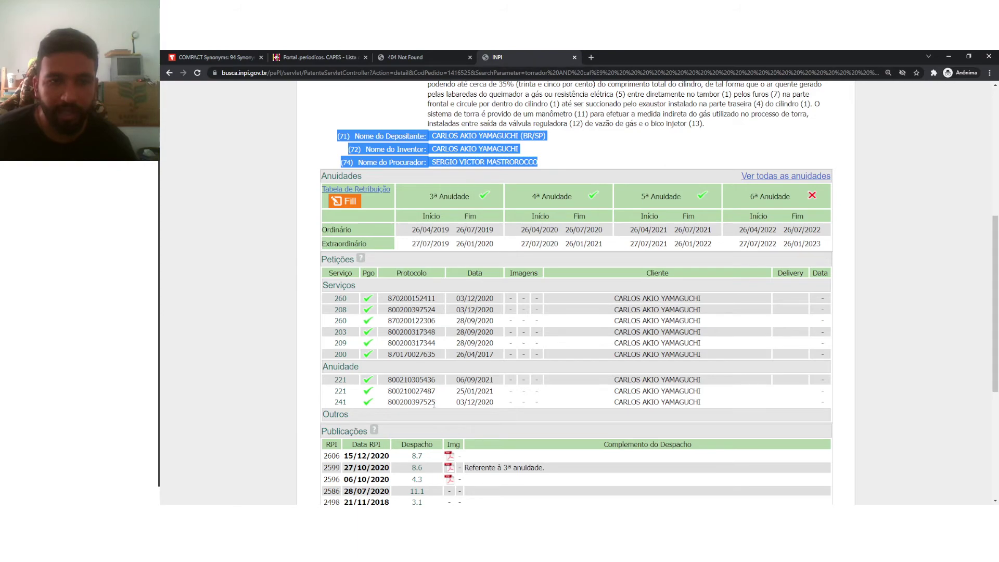
scroll(477, 343, "up", 7)
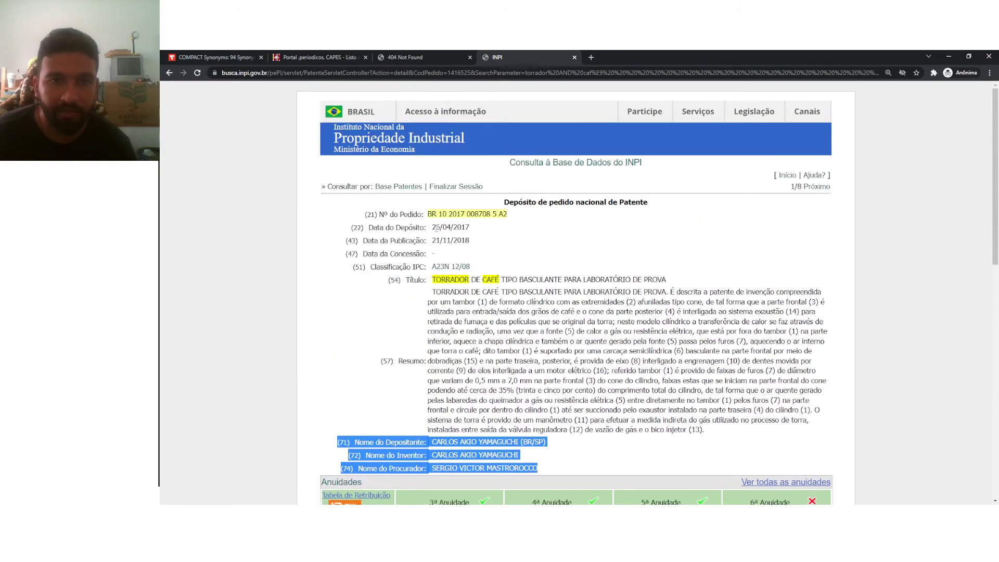
mouse_move(436, 228)
left_mouse_down()
mouse_move(475, 229)
mouse_move(464, 240)
mouse_move(432, 241)
left_mouse_up()
left_click(471, 237)
- Examine the Publicações table, including its Despacho codes and the protocol note on the RPI 2418 entry
scroll(425, 294, "down", 4)
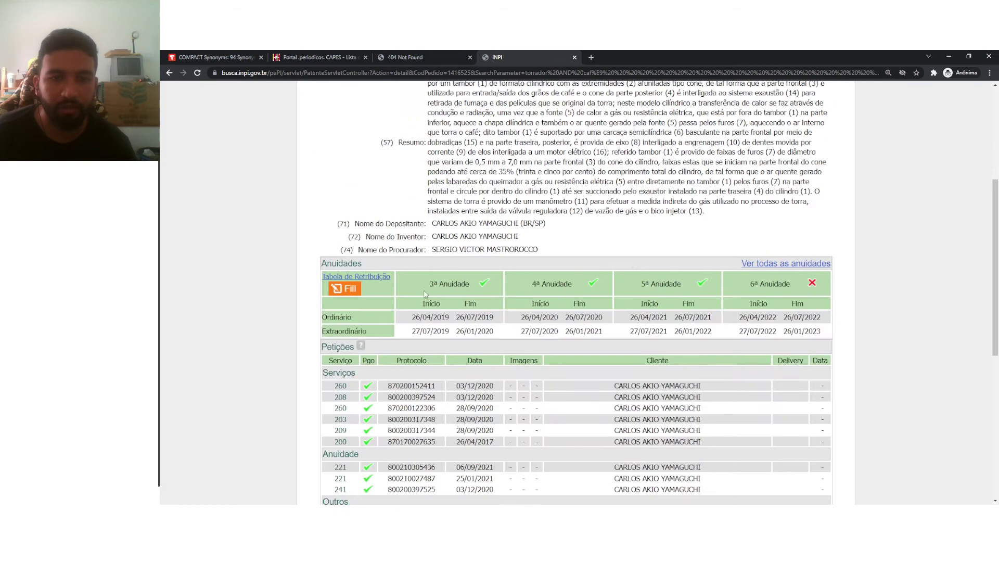
scroll(426, 294, "down", 3)
scroll(389, 396, "down", 1)
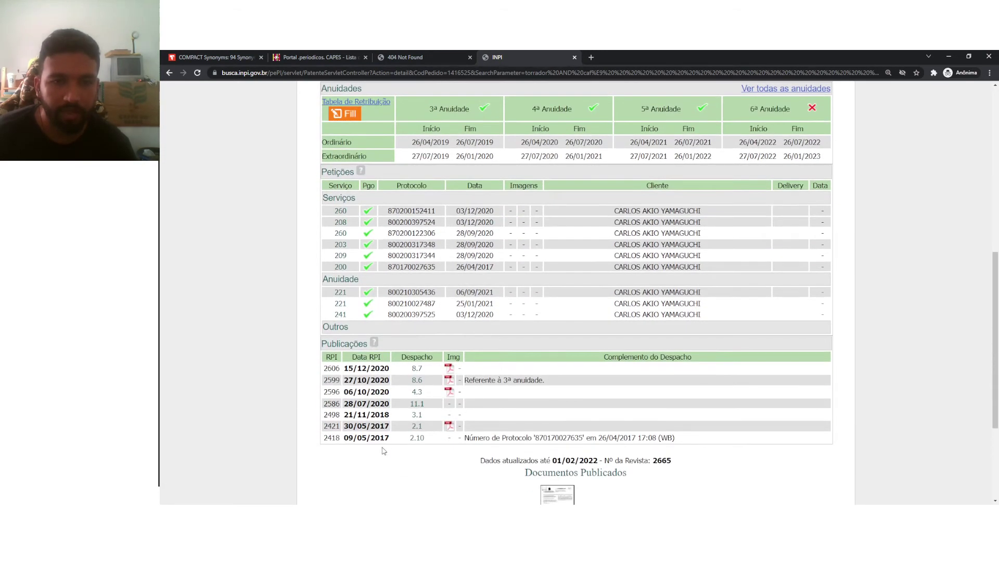
left_click_drag(464, 438, 669, 452)
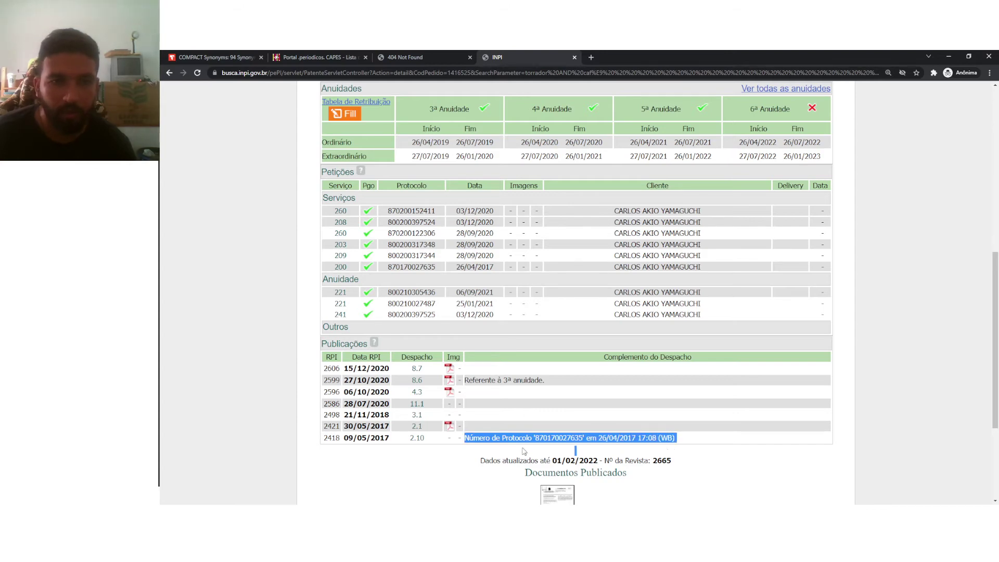
scroll(381, 417, "up", 8)
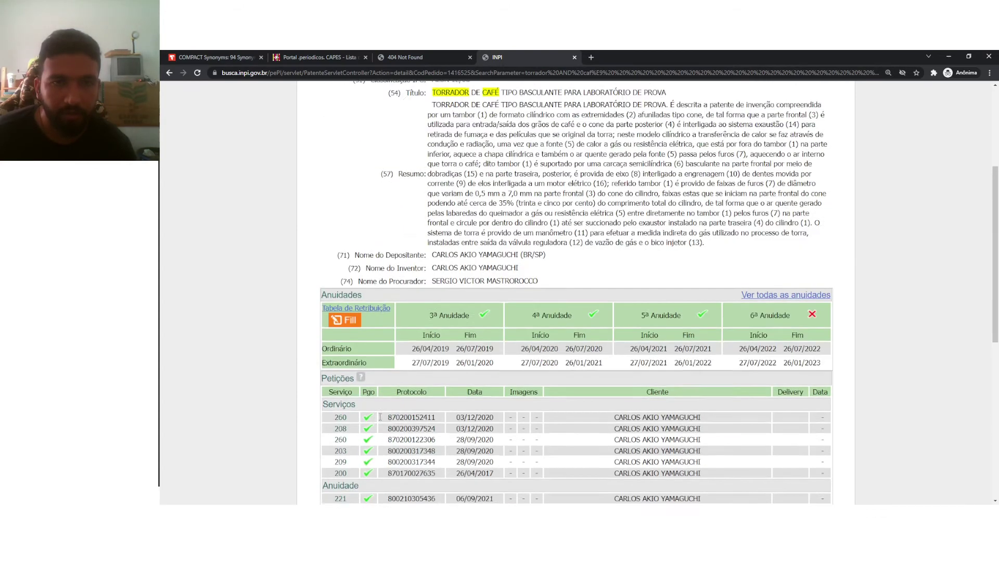
scroll(432, 304, "down", 7)
triple_click(572, 465)
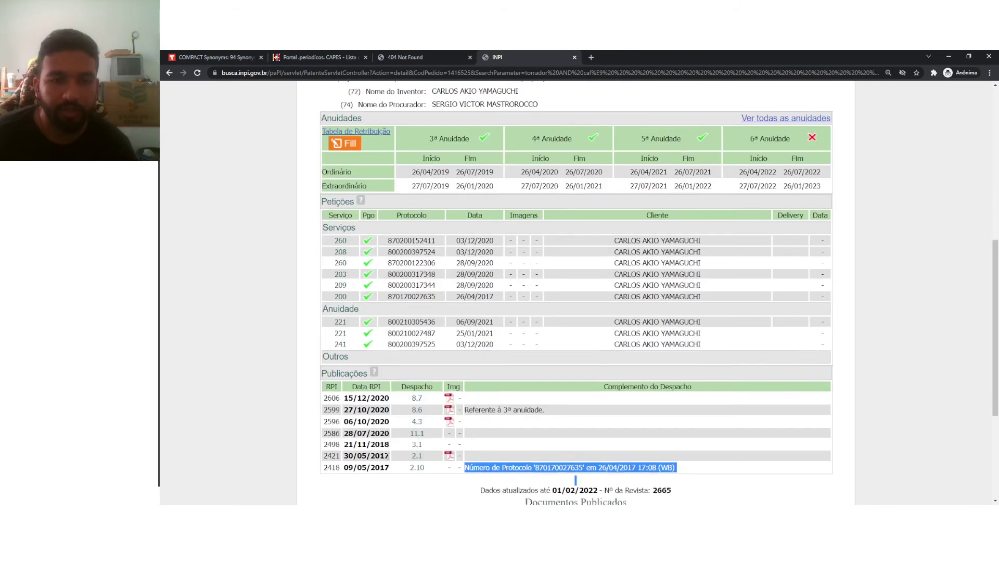
scroll(575, 469, "down", 2)
mouse_move(418, 360)
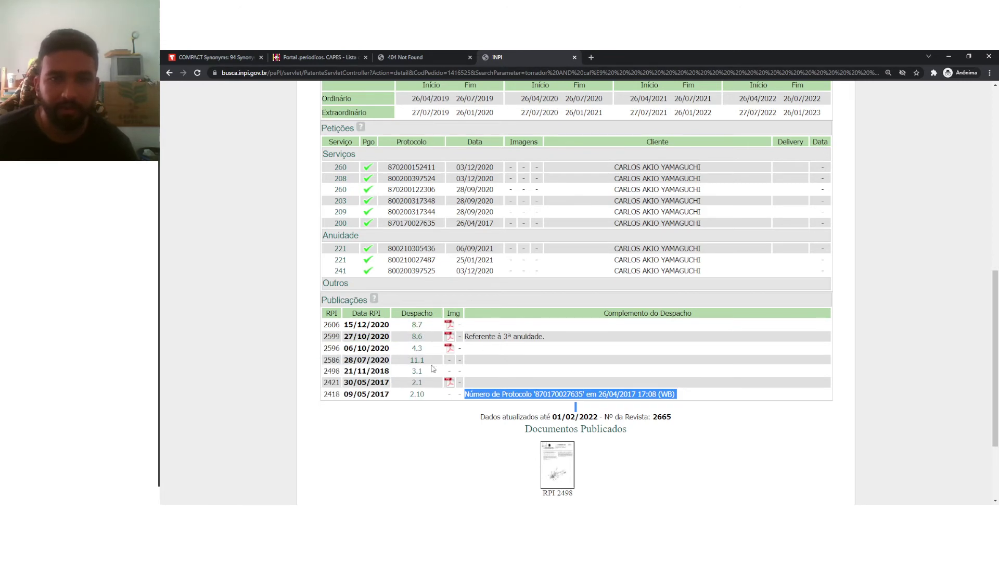
scroll(432, 369, "up", 1)
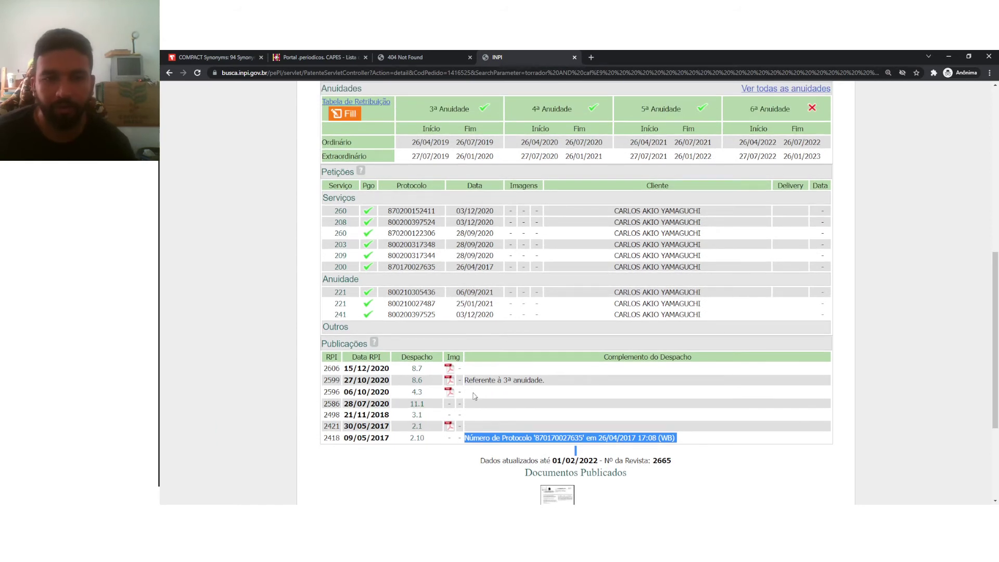
scroll(531, 364, "up", 2)
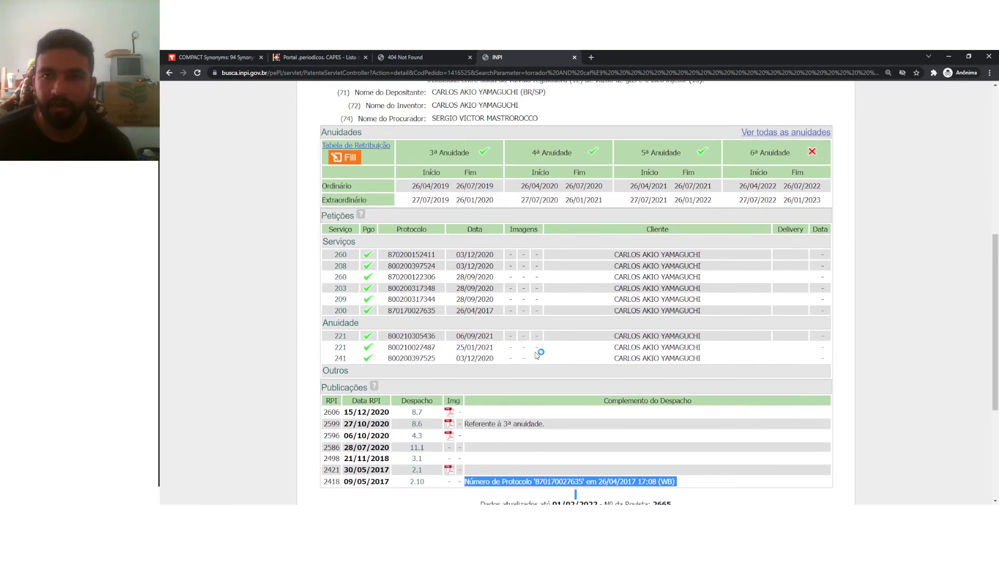
scroll(546, 292, "up", 7)
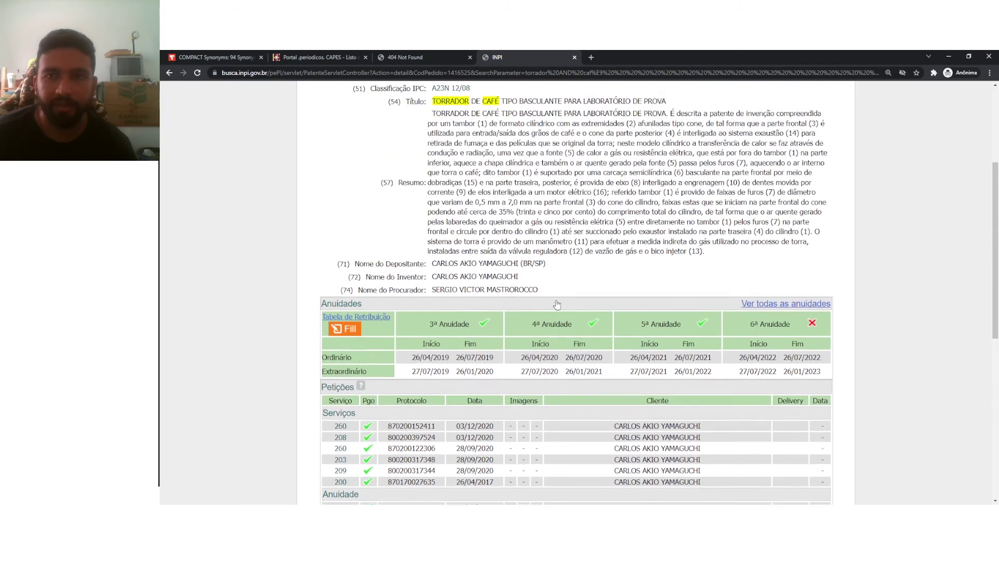
- Return to the search results and open the "Torrador industrial de leito fluidizado com mexedor mecânico para café e outros grãos" record
left_click(169, 72)
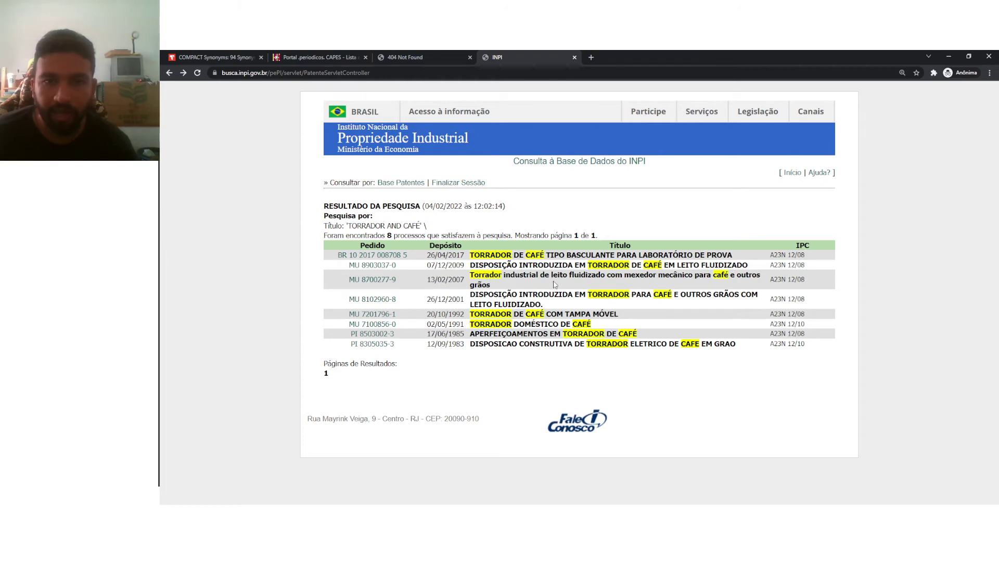
left_click_drag(551, 275, 739, 279)
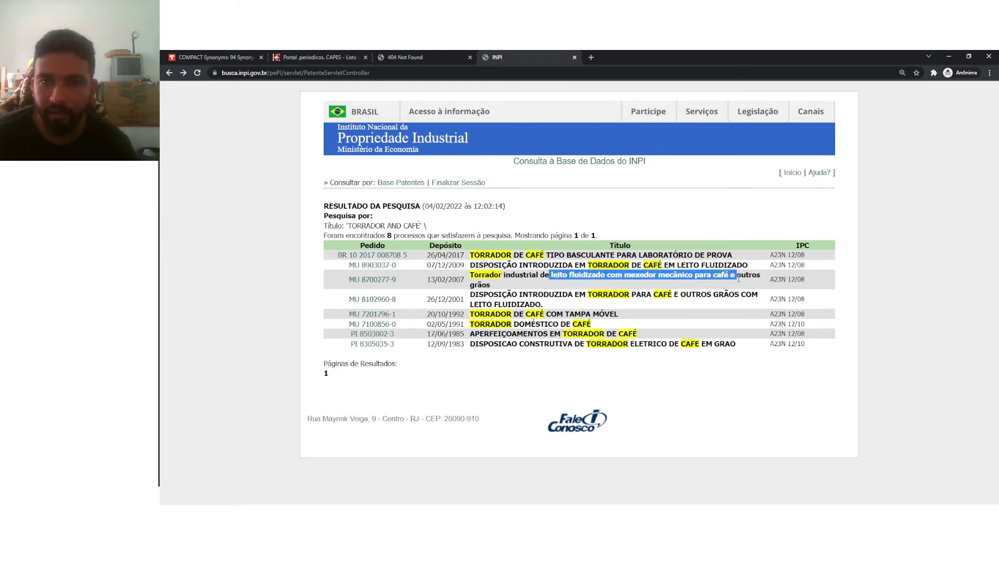
left_click(365, 287)
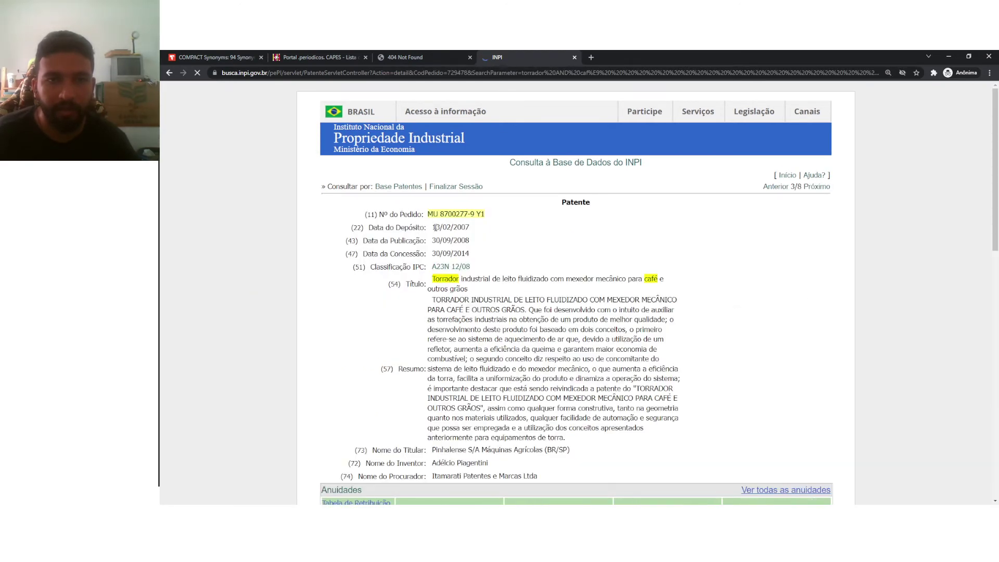
- Check the patent's filing, publication and concession dates and its Classificação IPC
left_click_drag(432, 227, 471, 255)
scroll(477, 275, "down", 1)
scroll(475, 275, "down", 1)
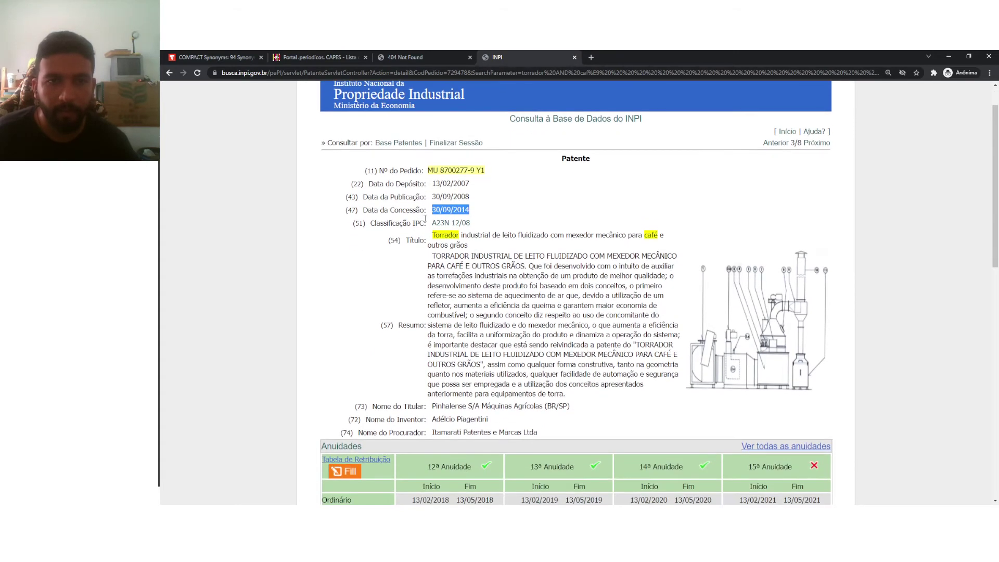
mouse_move(446, 226)
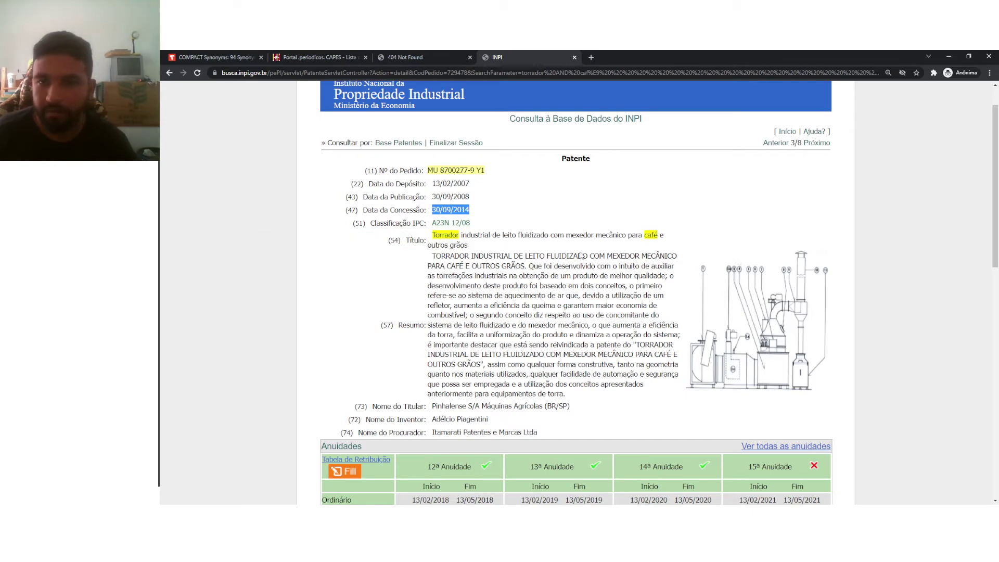
- Read the Resumo describing the industrial fluidized-bed roaster, highlighting its full text
scroll(599, 260, "down", 2)
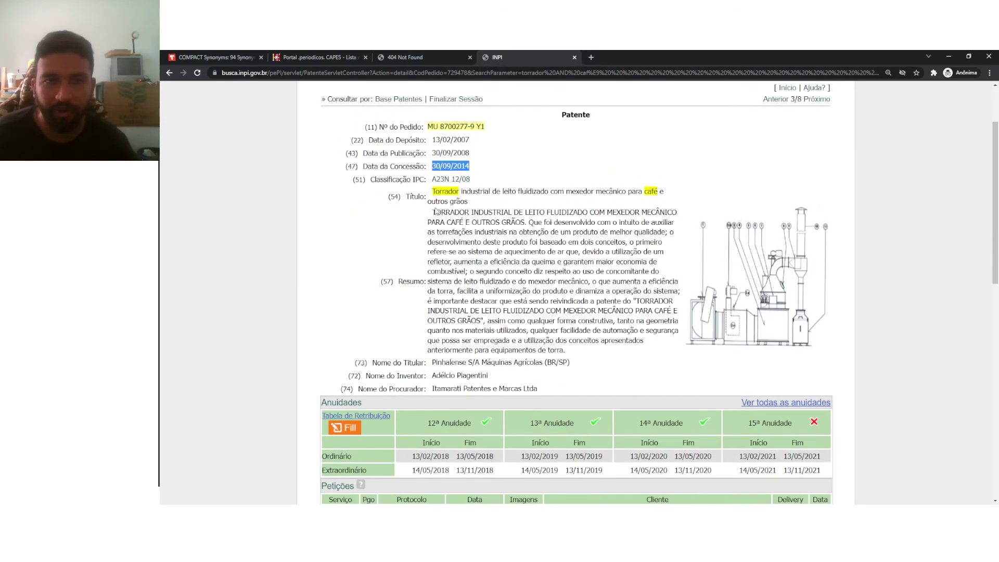
left_click_drag(434, 212, 571, 356)
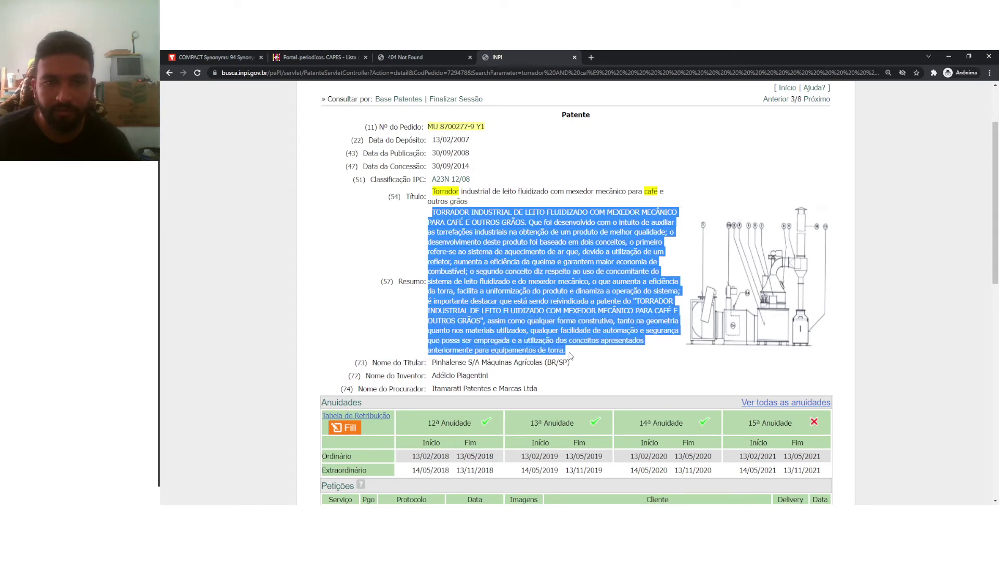
scroll(445, 271, "down", 4)
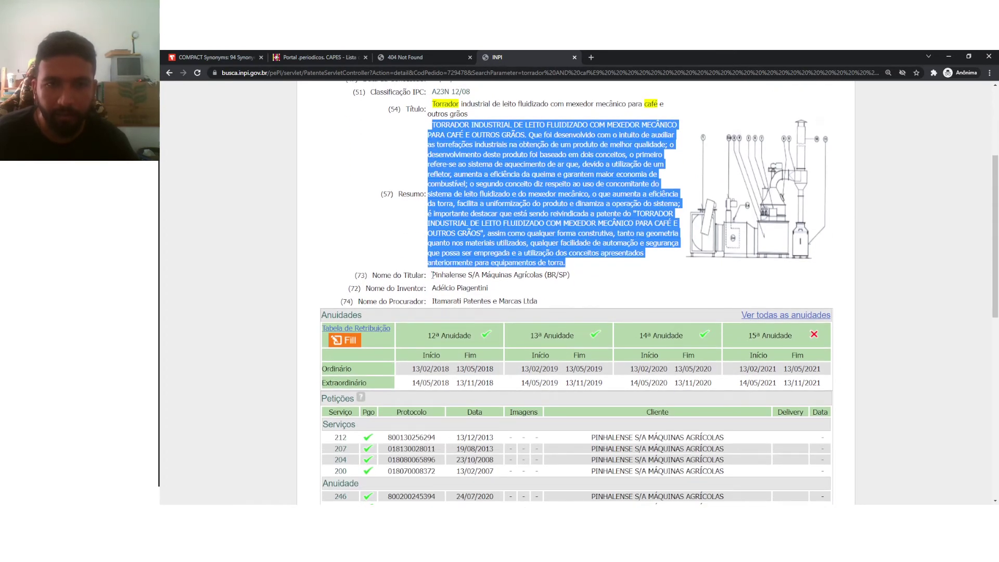
- Review the Nome do Titular, Nome do Inventor and Nome do Procurador fields, plus the Anuidades and Petições tables
left_click_drag(433, 275, 556, 283)
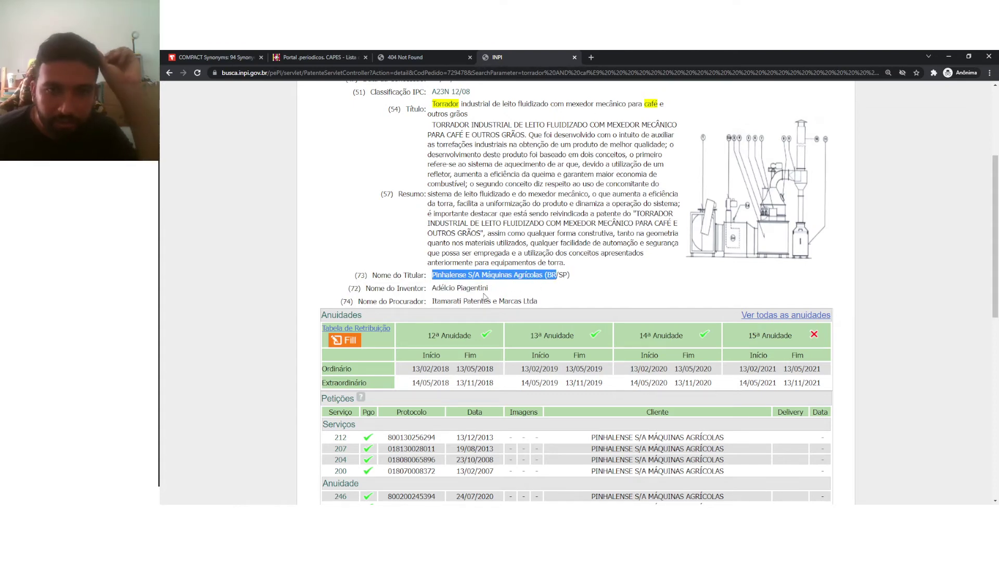
left_click(468, 284)
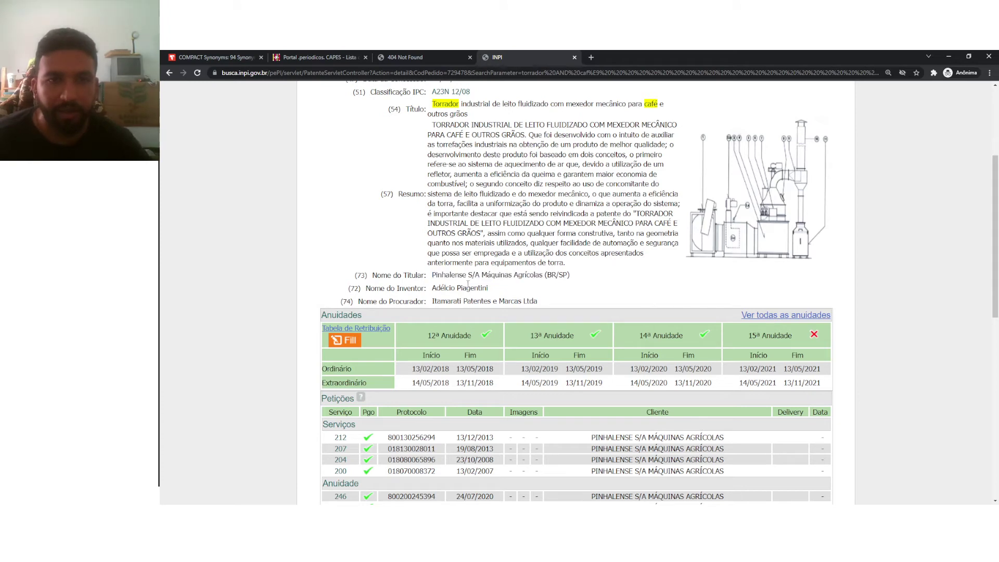
left_click_drag(431, 275, 573, 282)
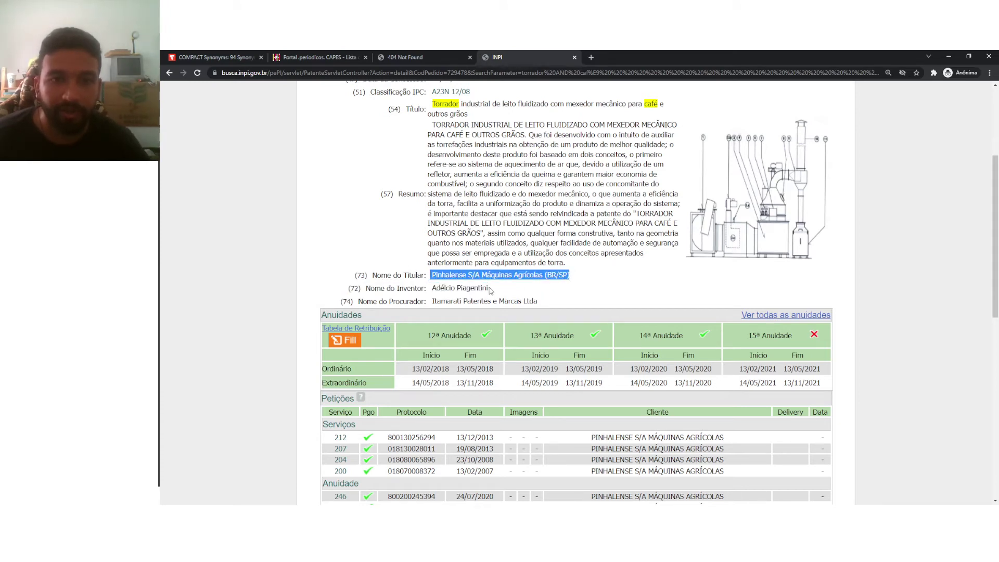
left_click_drag(490, 291, 374, 268)
left_click(375, 274)
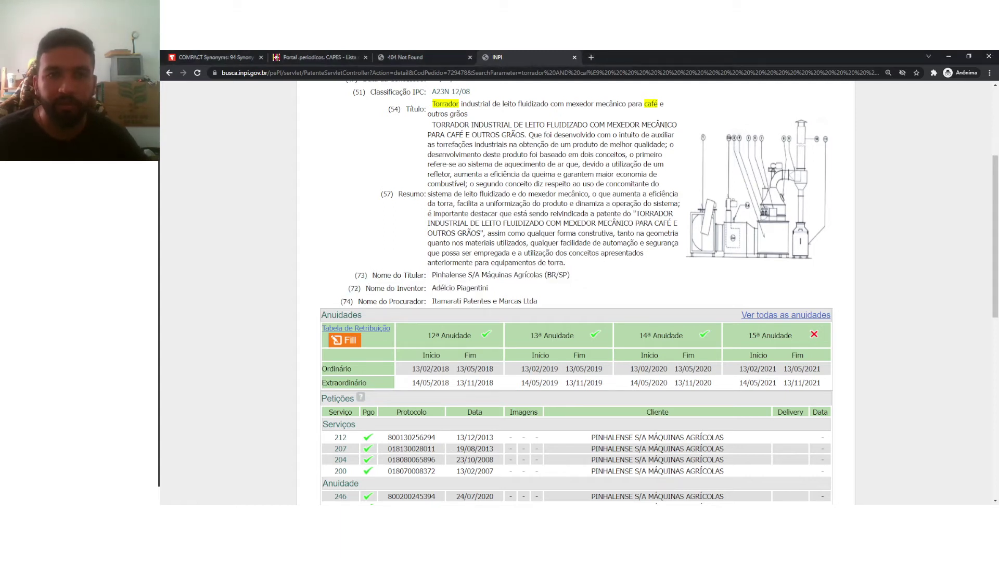
left_click_drag(433, 274, 574, 281)
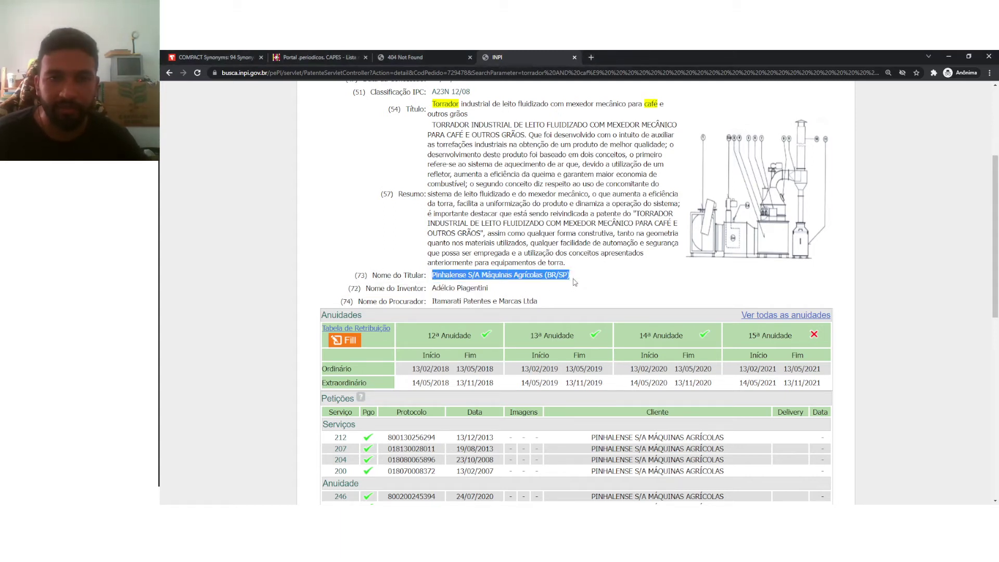
left_click_drag(489, 289, 432, 289)
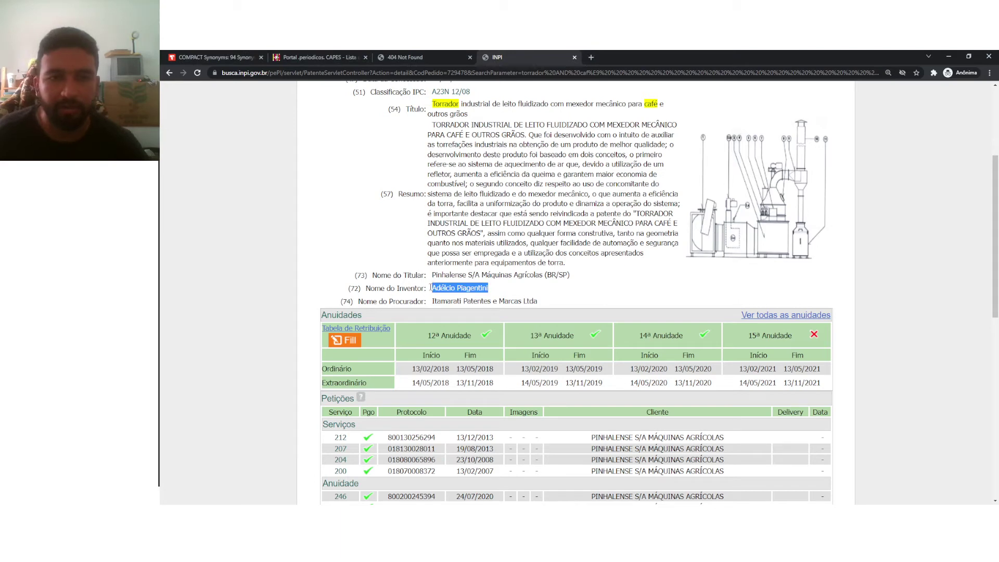
left_click_drag(432, 300, 340, 303)
scroll(446, 324, "down", 2)
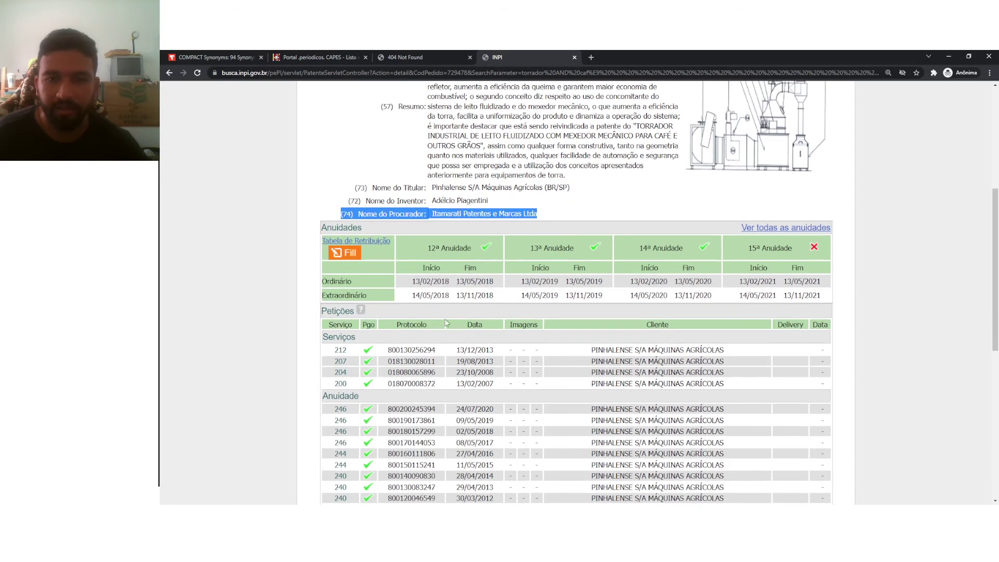
scroll(616, 372, "down", 6)
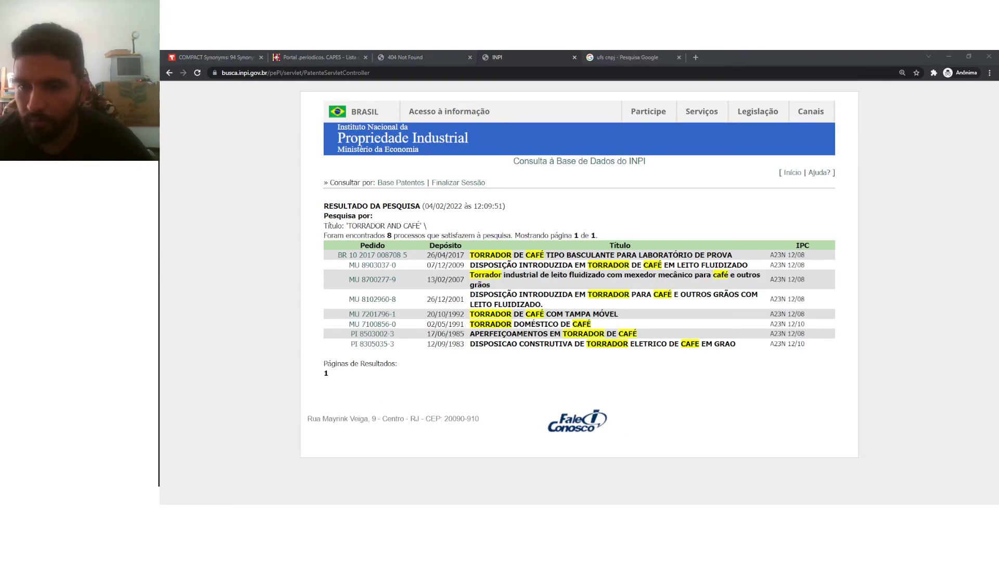
- Go back from the "TORRADOR AND CAFÉ" results list to the advanced patent search form
key("alt+Tab")
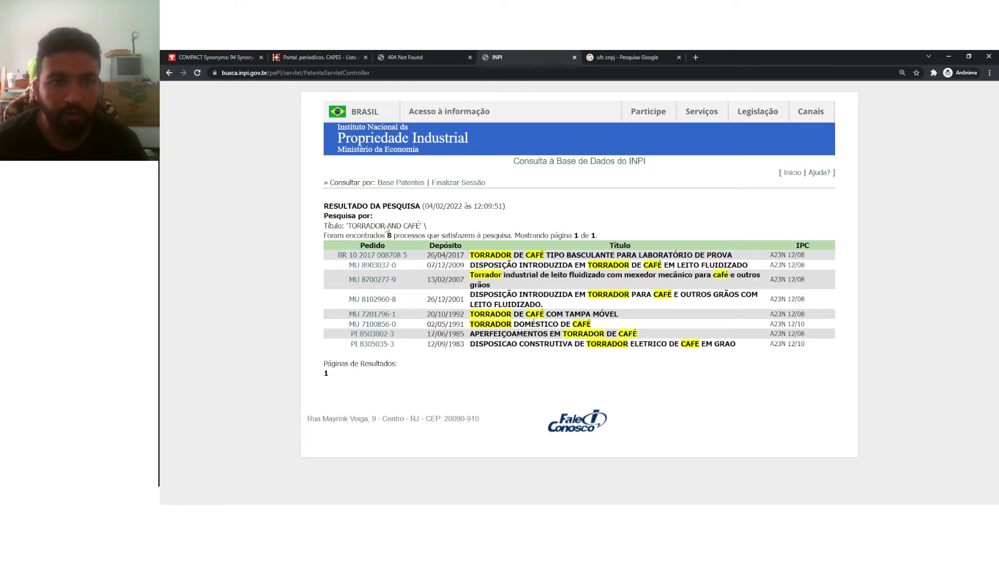
left_click(170, 73)
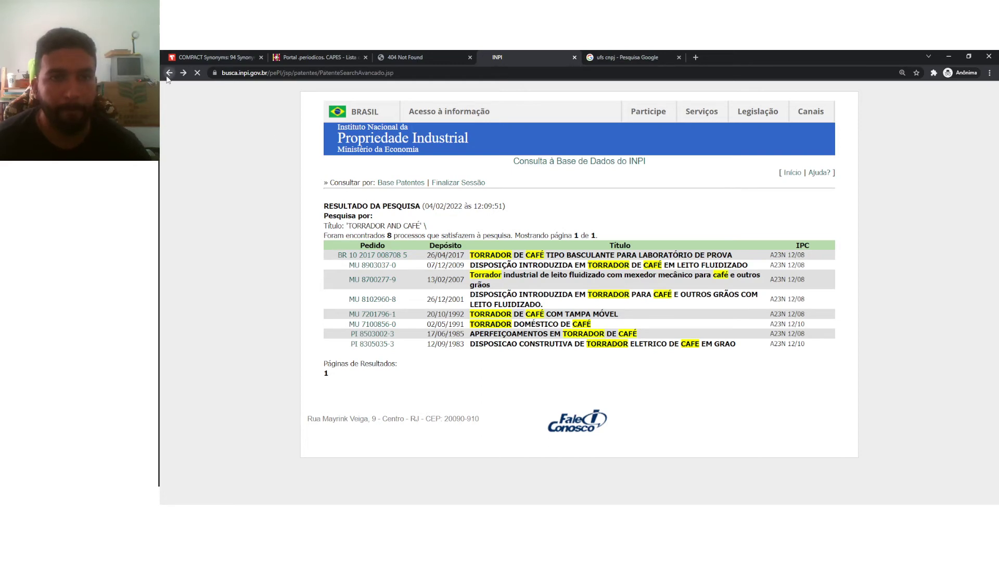
- Move "torrador AND café" from the Título field to the Resumo field under Palavra Chave and run the search
left_click(327, 347)
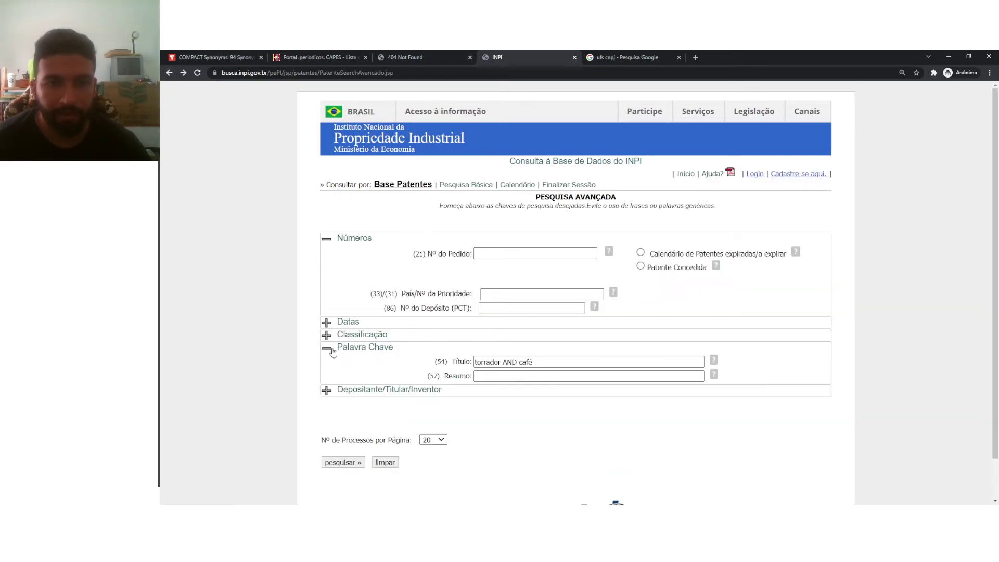
left_click_drag(528, 364, 469, 361)
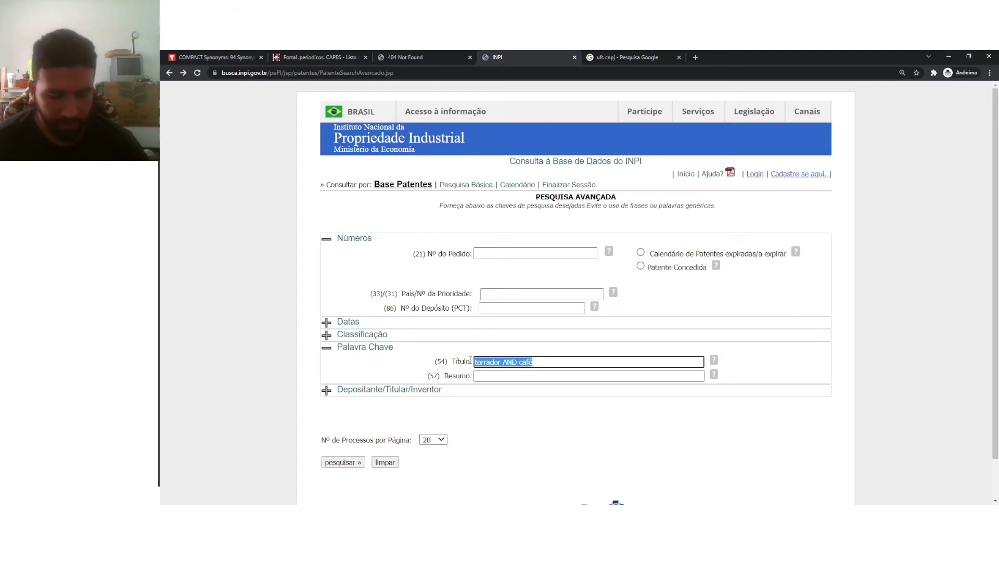
key("ctrl+x")
key("Tab")
key("ctrl+v")
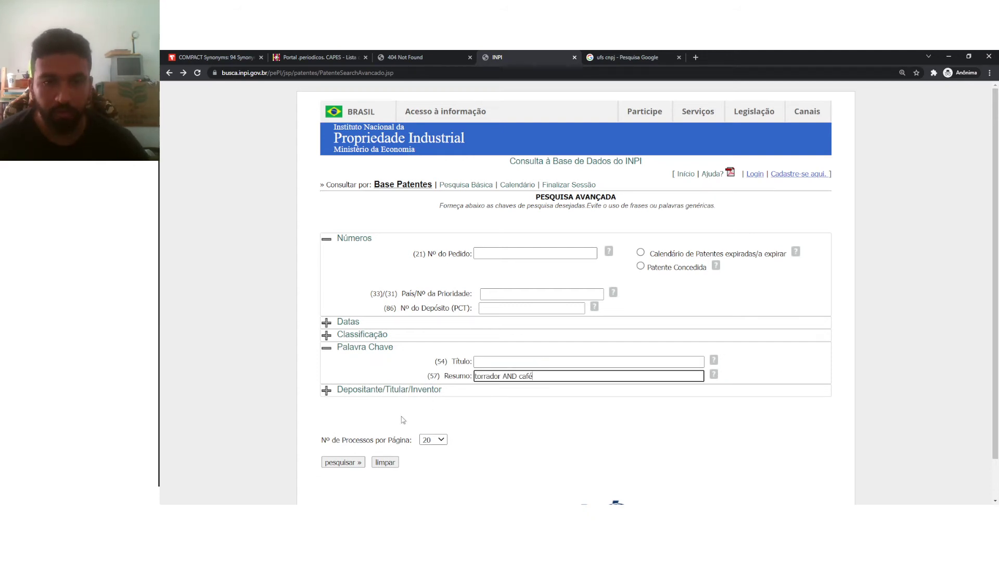
left_click(344, 462)
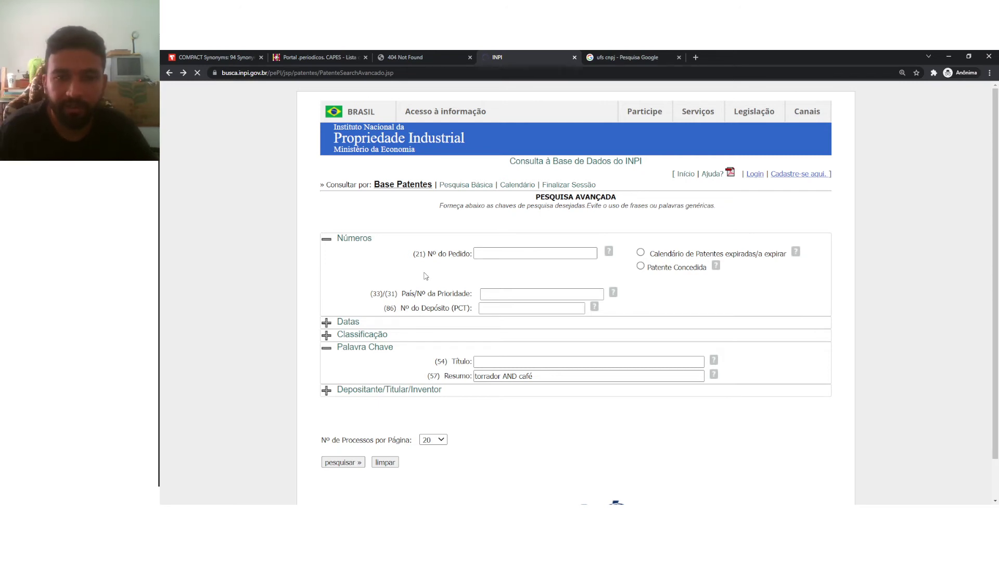
left_click(534, 379)
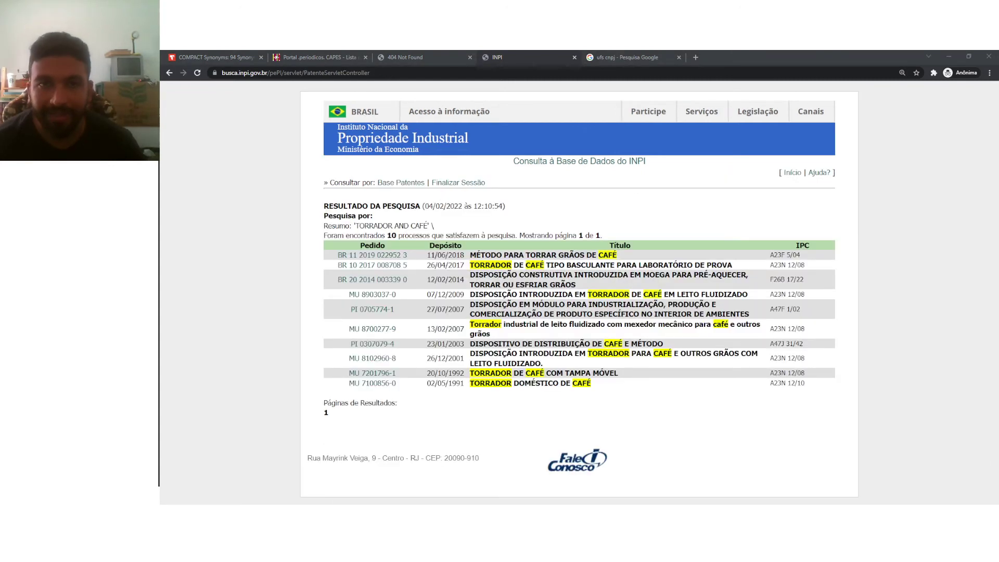
- Check the search expression and the date and time shown above the Resumo search results
left_click(353, 231)
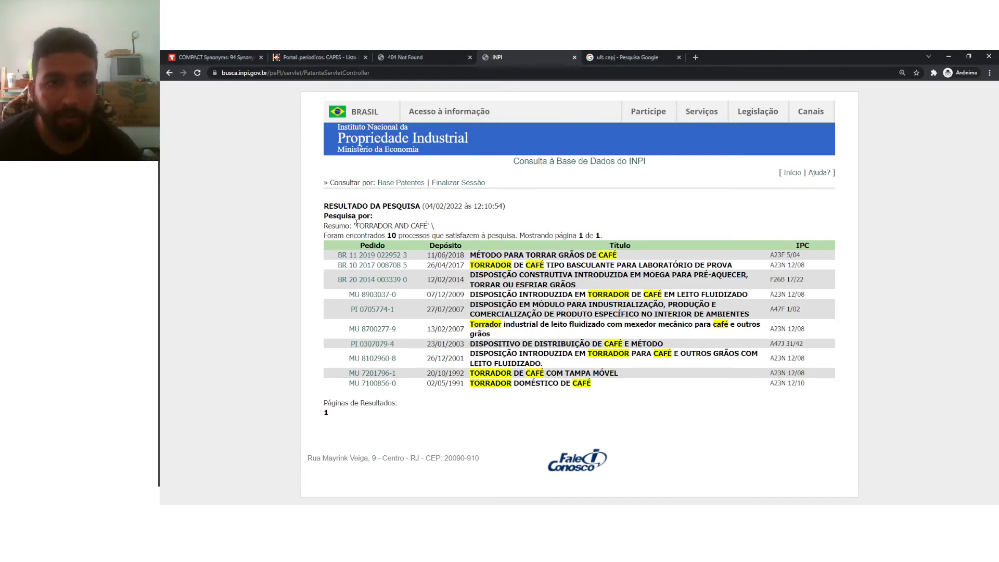
left_click_drag(356, 225, 429, 225)
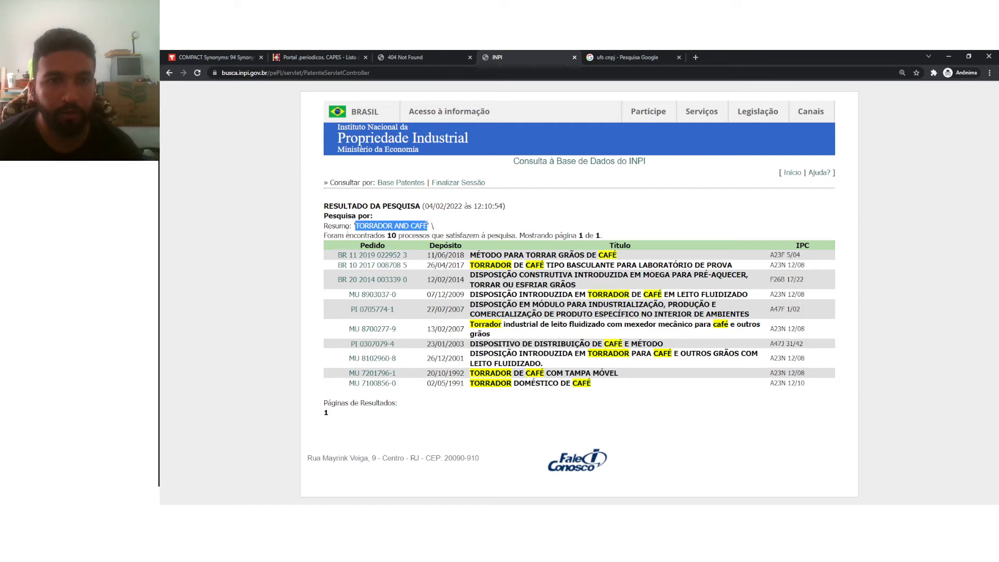
left_click_drag(324, 230, 511, 211)
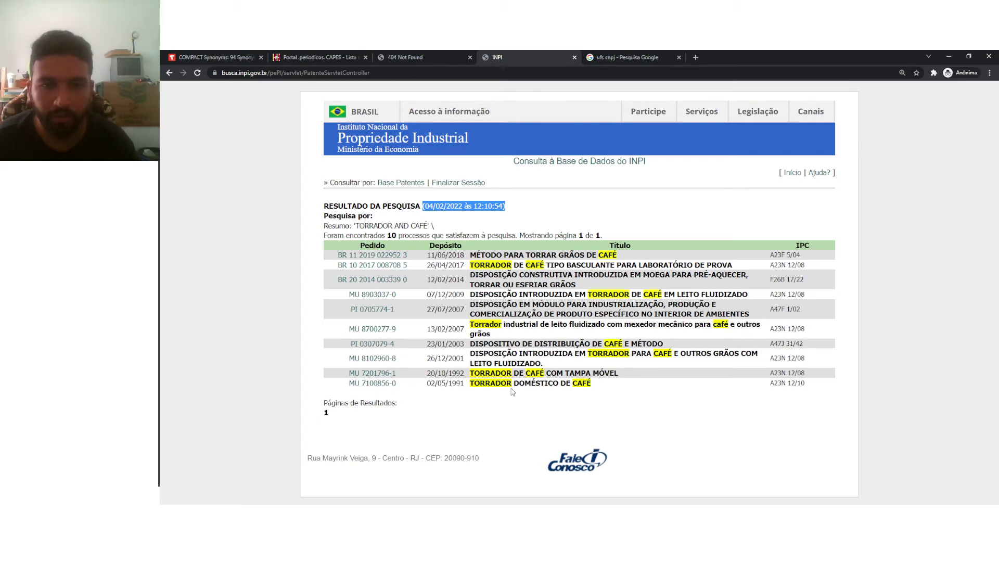
- Open the "TORRADOR DE CAFÉ COM TAMPA MÓVEL" patent and review its Resumo, Nome do Titular and Nome do Procurador
left_click(384, 375)
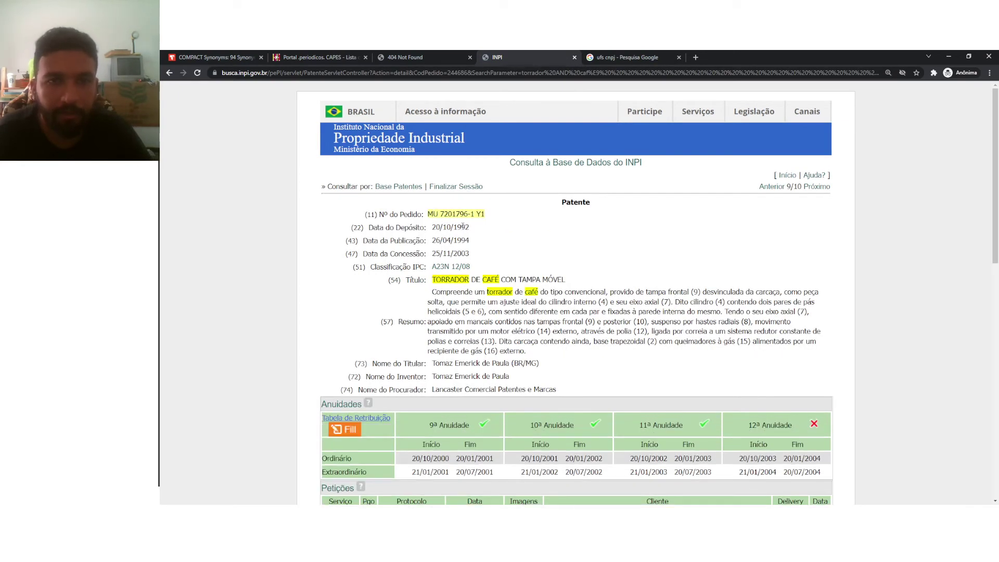
left_click_drag(470, 228, 522, 308)
scroll(462, 290, "down", 1)
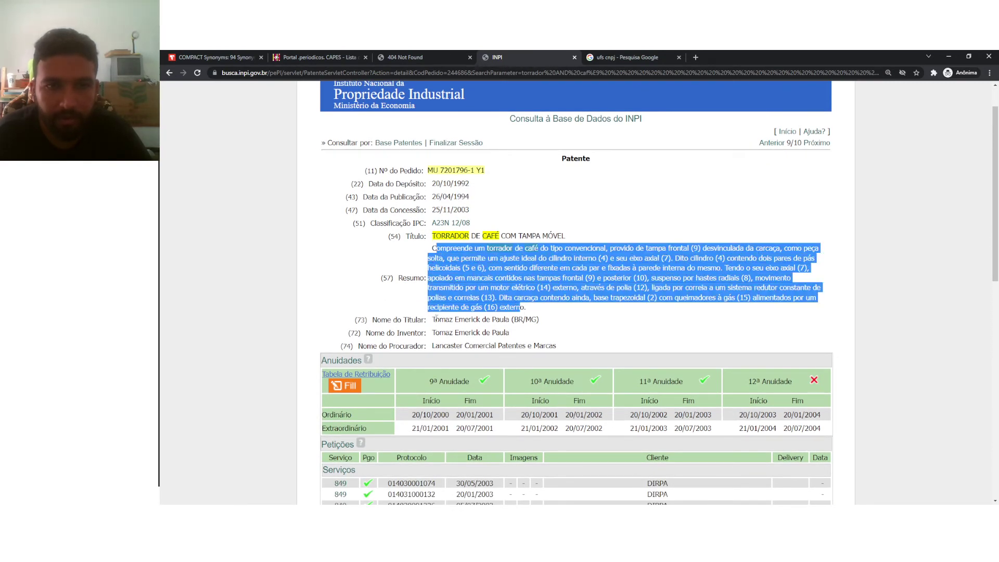
left_click_drag(434, 319, 541, 324)
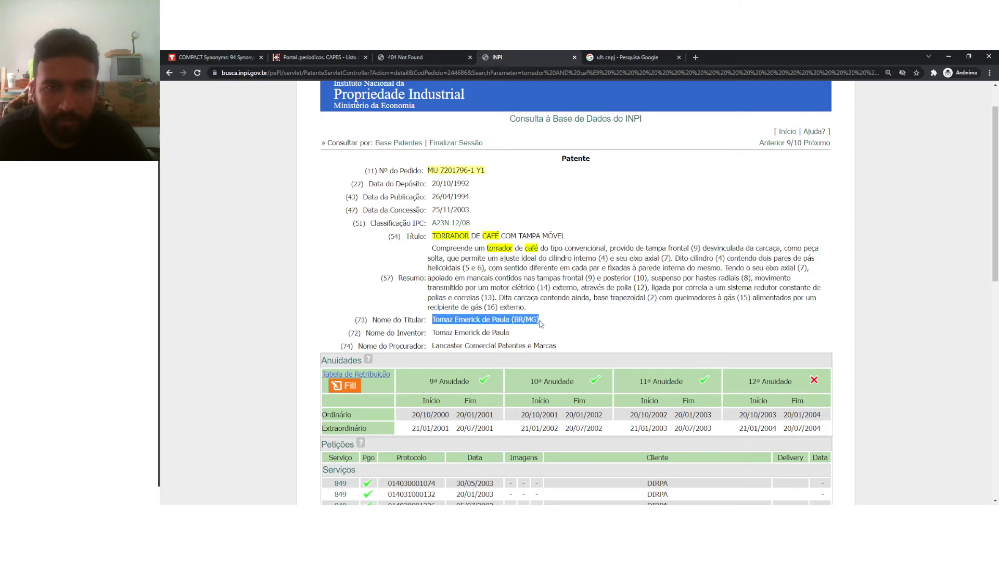
left_click(508, 320)
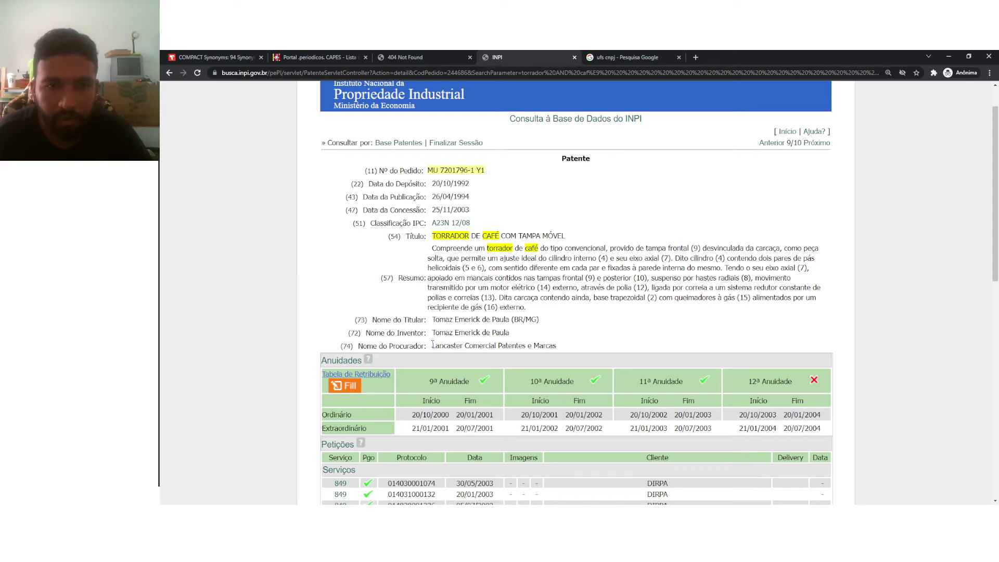
left_click_drag(433, 345, 569, 351)
- Review the patent's Anuidades, Petições and Publicações tables and the Documentos Publicados section
scroll(462, 352, "down", 5)
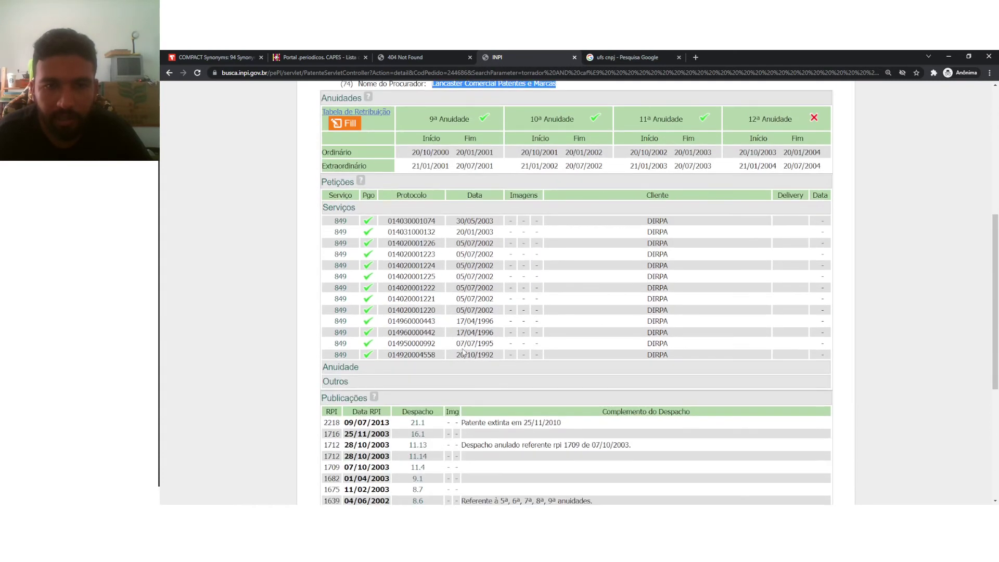
scroll(463, 353, "down", 5)
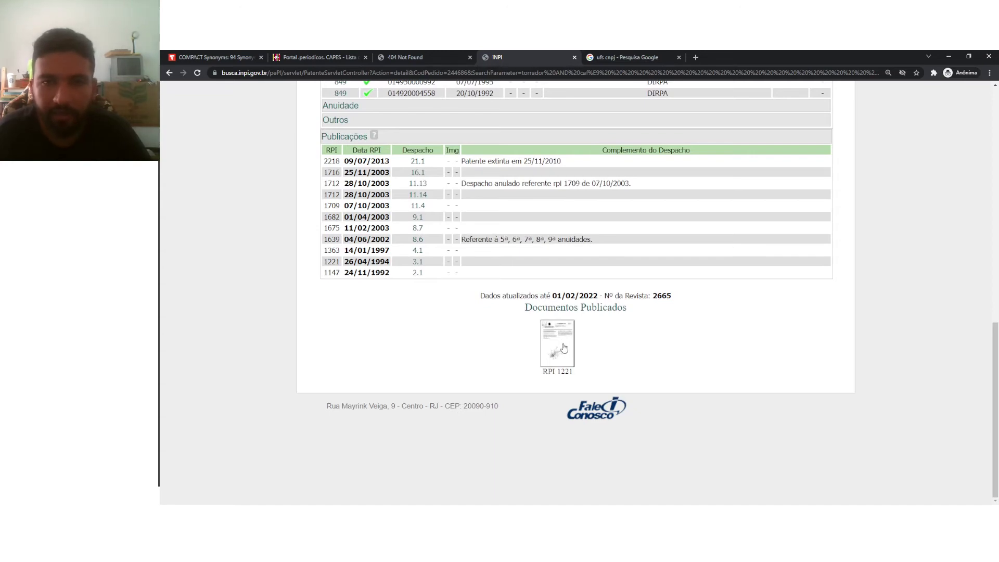
mouse_move(566, 312)
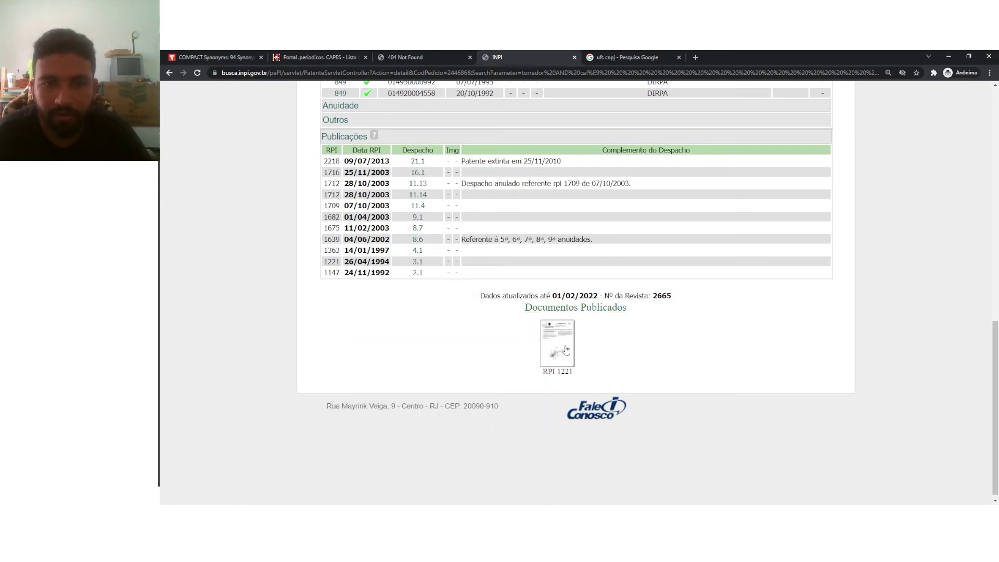
scroll(489, 361, "up", 4)
scroll(487, 361, "up", 7)
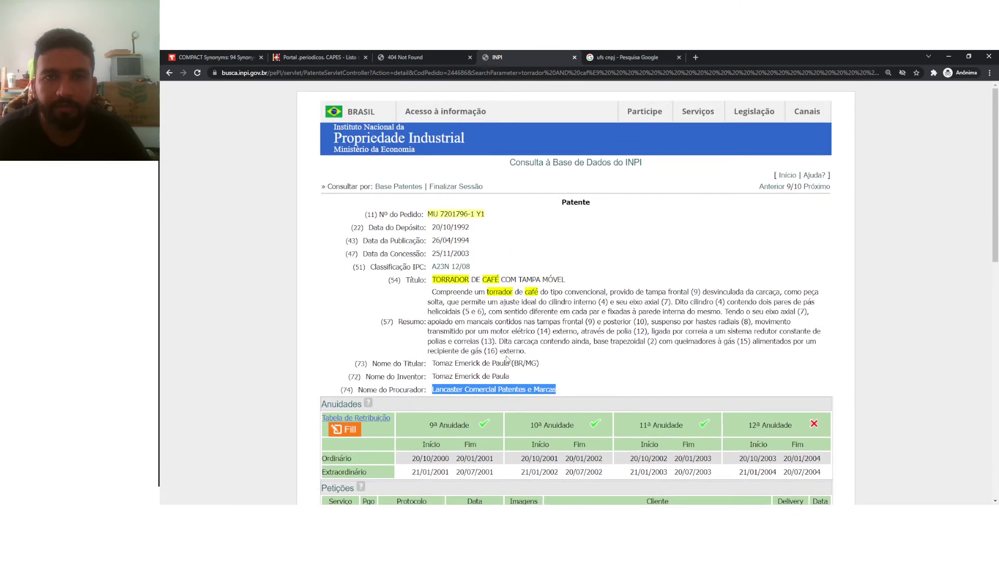
- Go back to the advanced patent search form and expand the Depositante/Titular/Inventor section
left_click(169, 74)
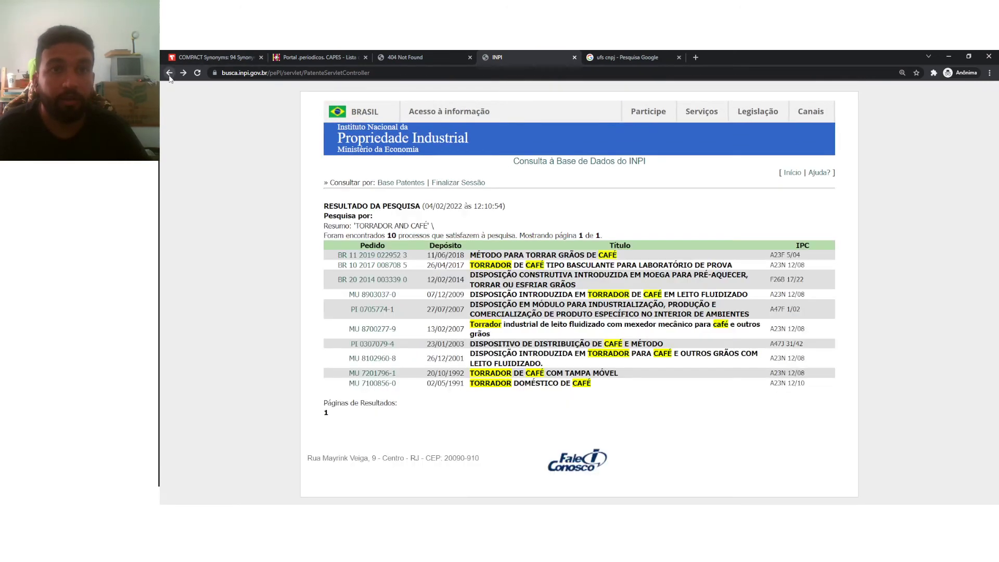
left_click(169, 74)
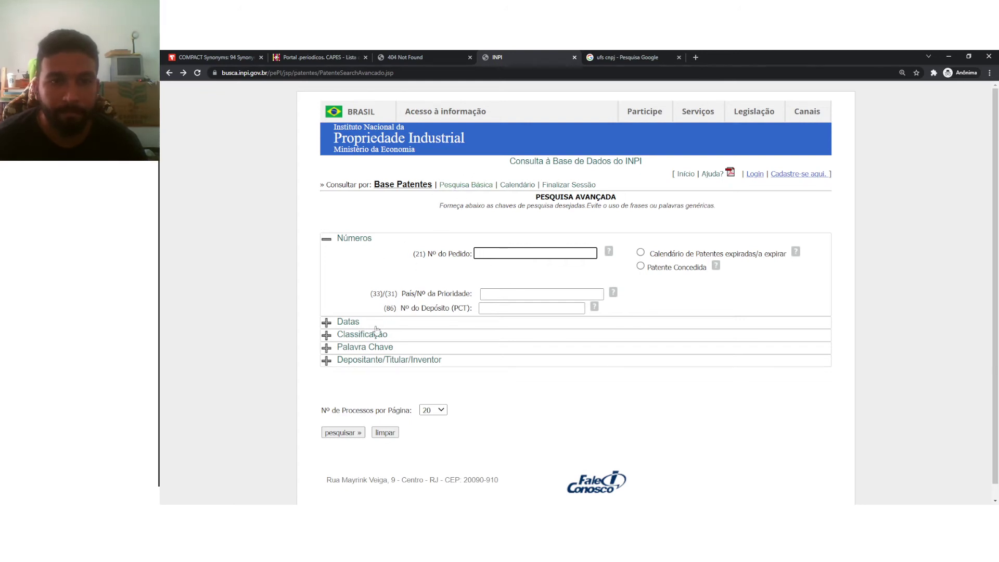
left_click(327, 363)
scroll(368, 318, "down", 1)
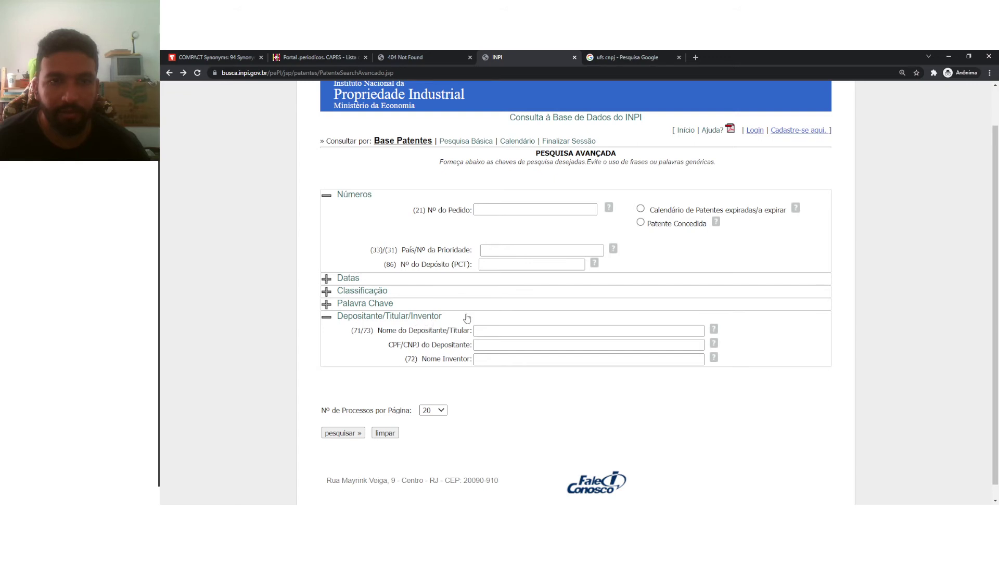
- Close the "ufs cnpj" Google search page, then collapse and re-expand the Depositante/Titular/Inventor section
left_click(679, 57)
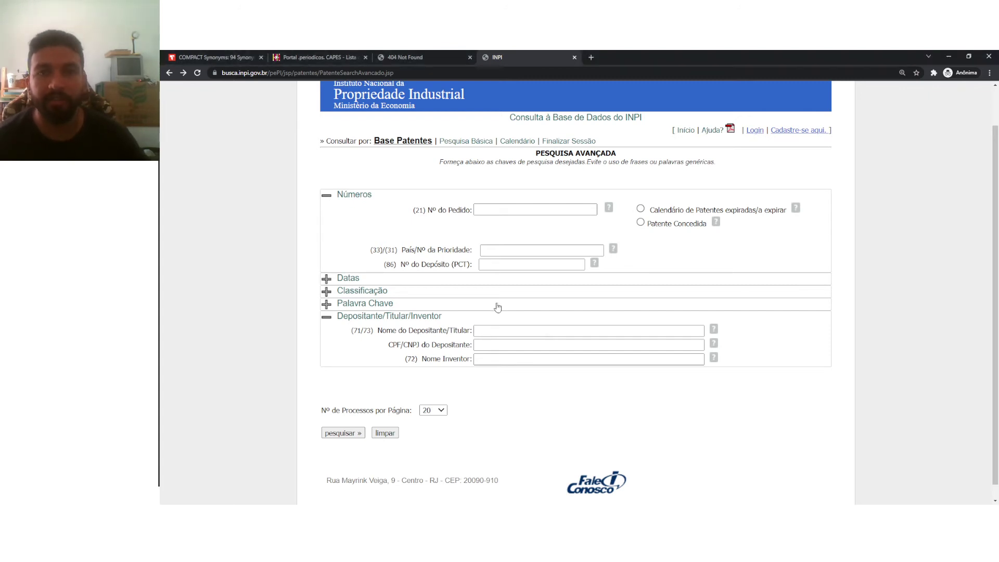
left_click(497, 329)
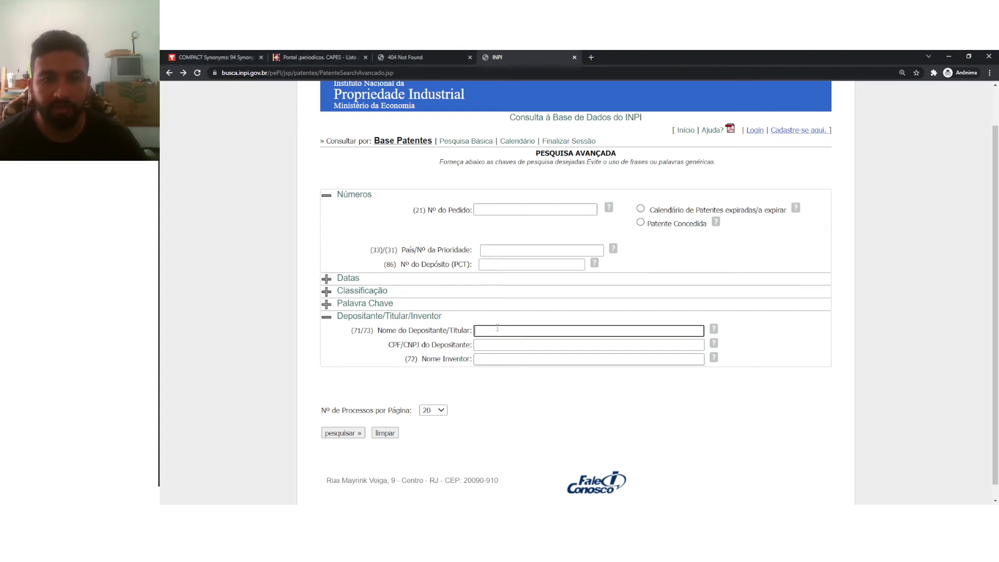
left_click(506, 318)
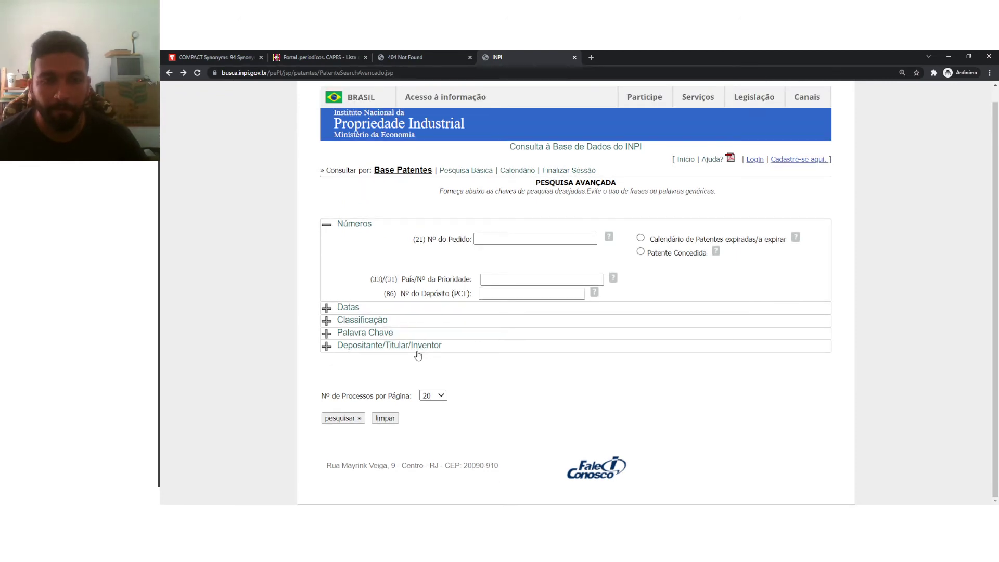
left_click(401, 346)
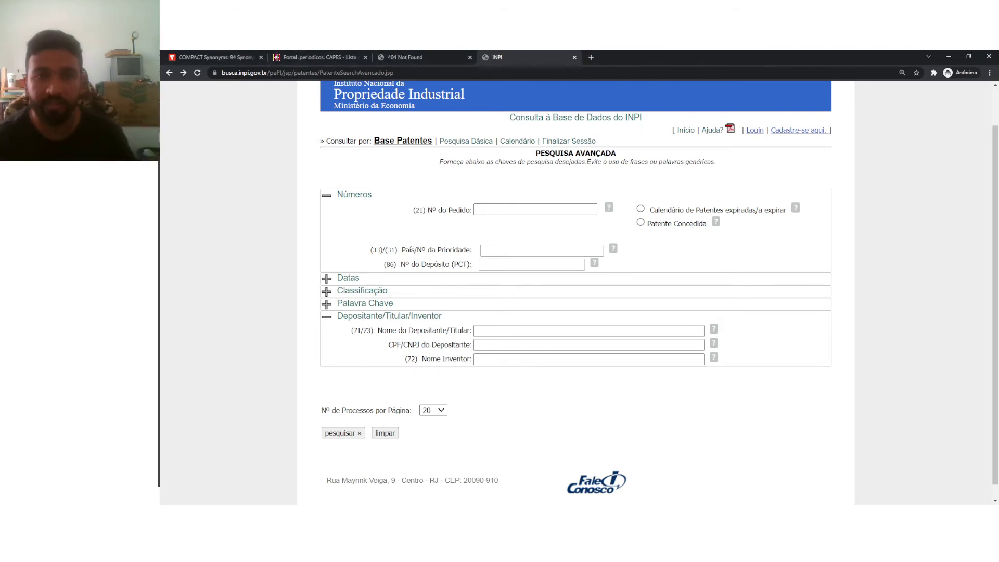
- Search Google for "cnpj ufs" in a new browser page and copy the university's CNPJ number
left_click(592, 57)
type("cn")
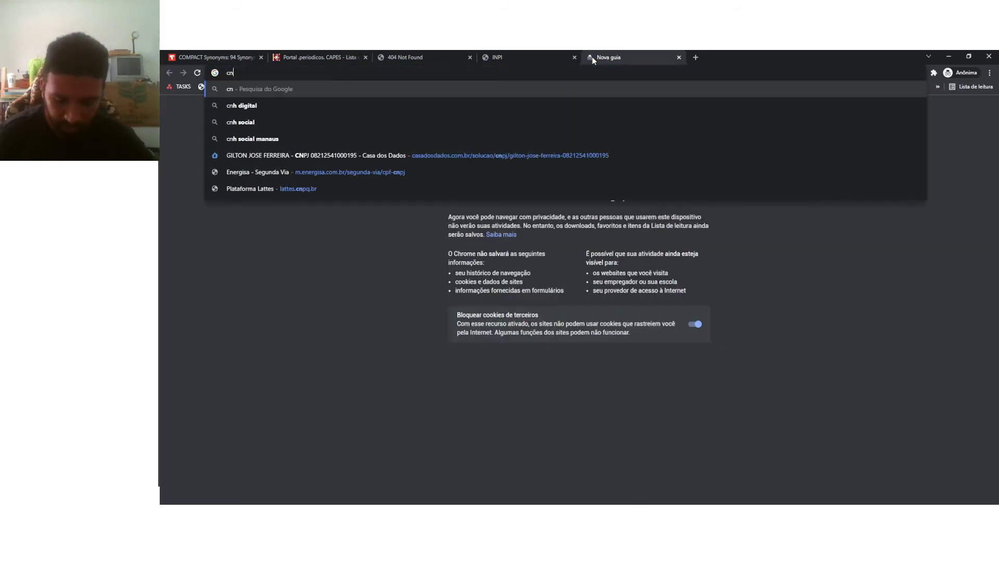
type("pj ufs")
key("Return")
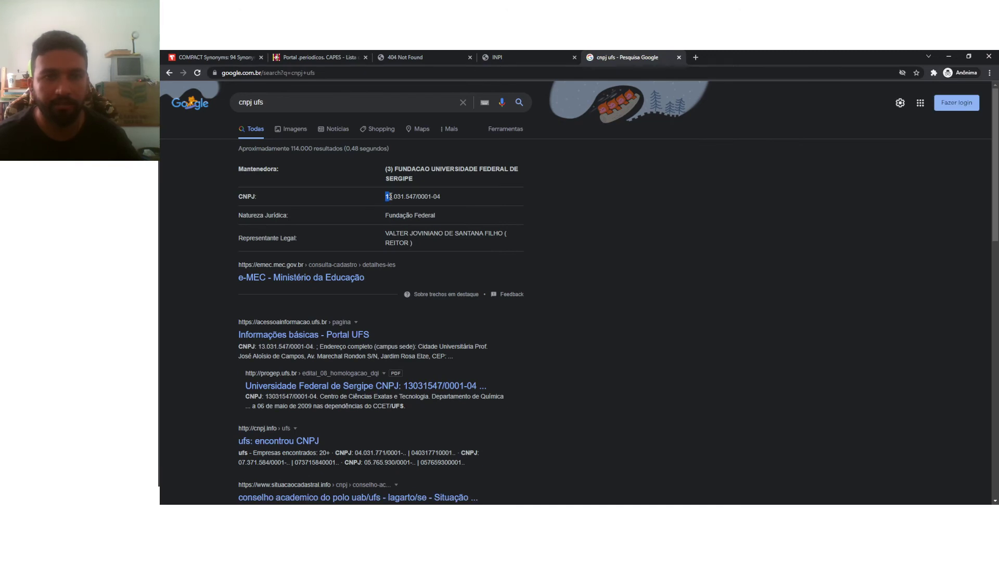
left_click_drag(387, 196, 470, 201)
key("ctrl+c")
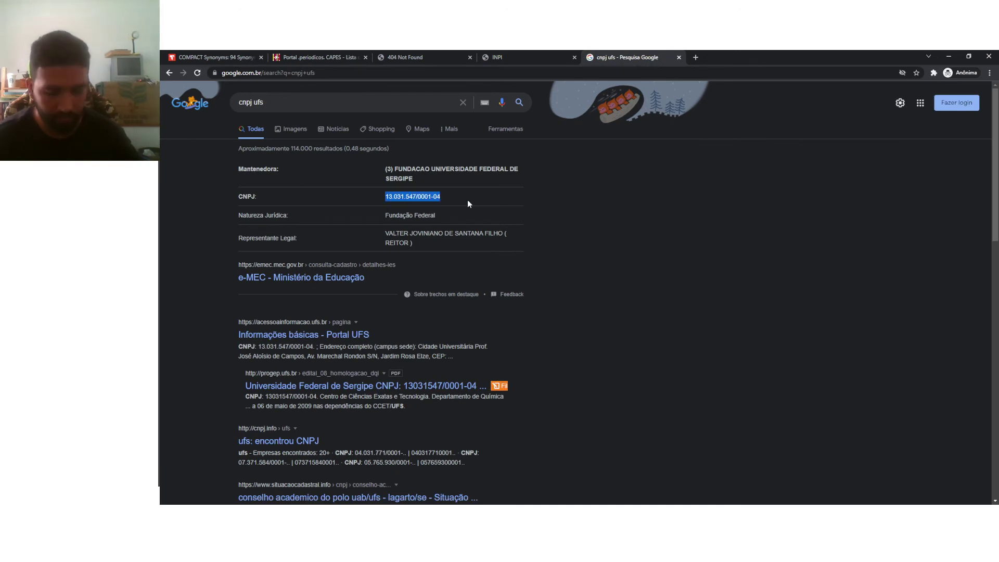
- Switch back to the INPI form and paste the copied CNPJ into the CPF/CNPJ do Depositante field
left_click(491, 56)
left_click(500, 345)
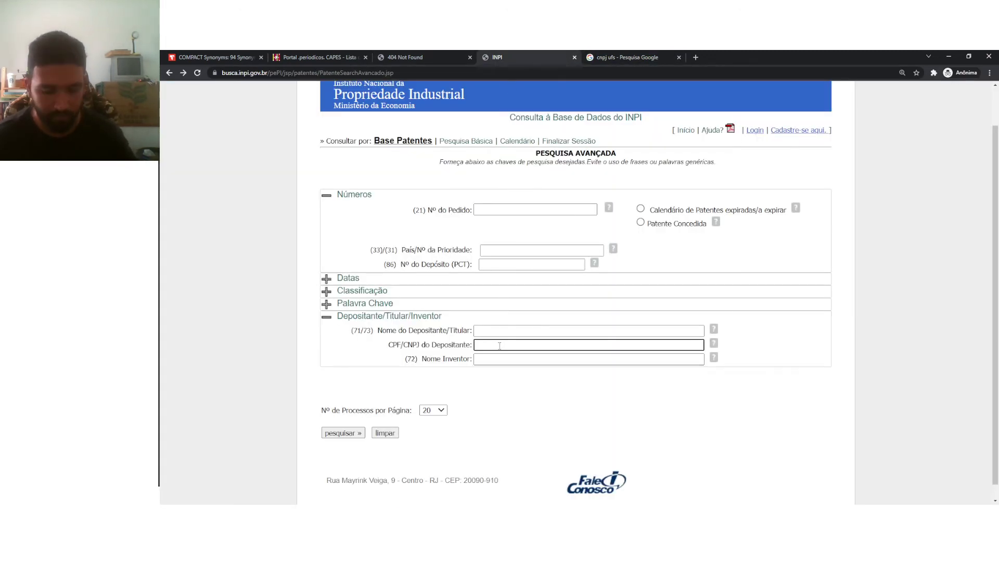
key("ctrl+v")
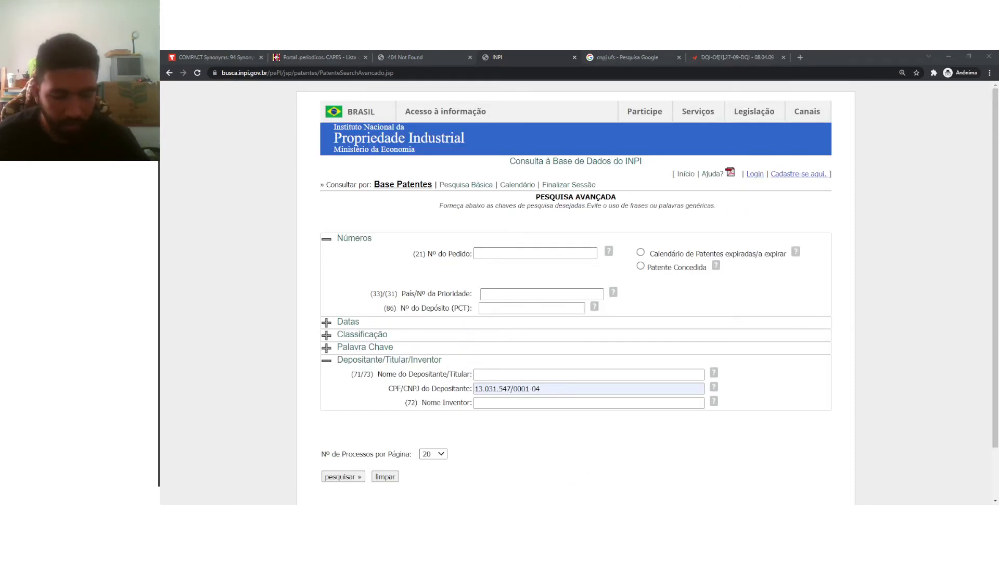
key("alt+Tab")
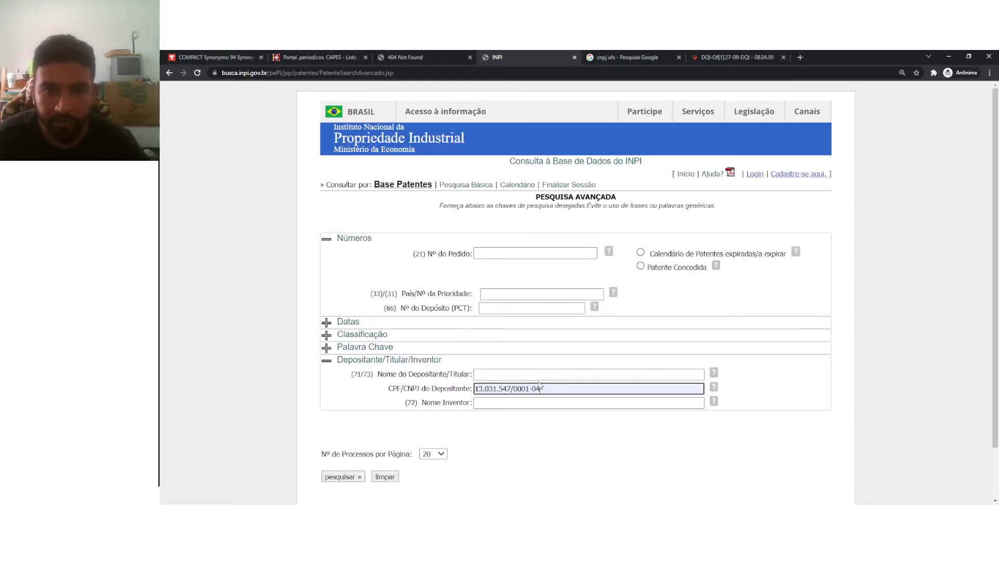
- Remove the dots, slash and hyphen from the depositor's CNPJ and run the patent search
left_click(487, 388)
key("BackSpace")
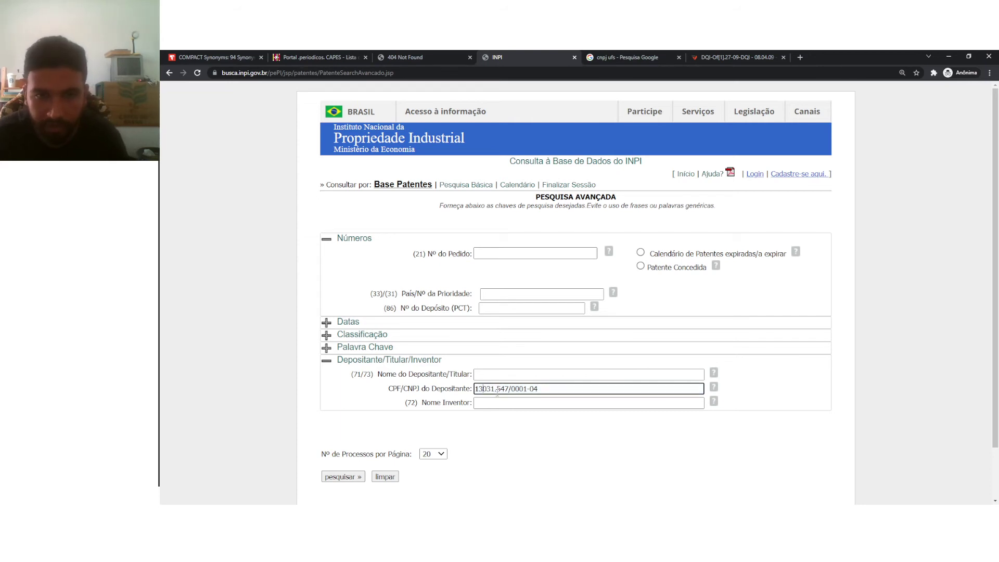
left_click(498, 388)
key("BackSpace")
left_click(509, 389)
key("BackSpace")
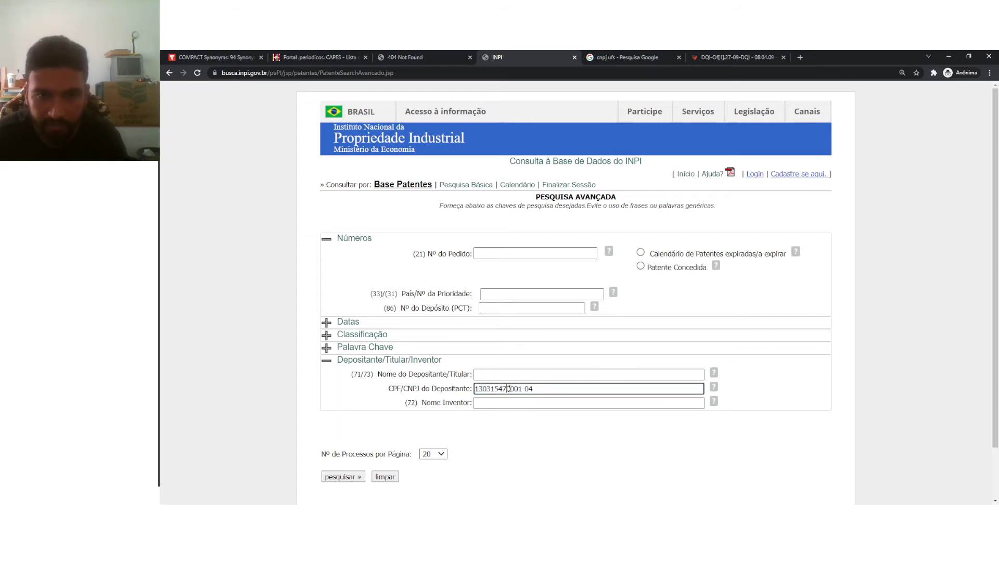
left_click(525, 388)
key("BackSpace")
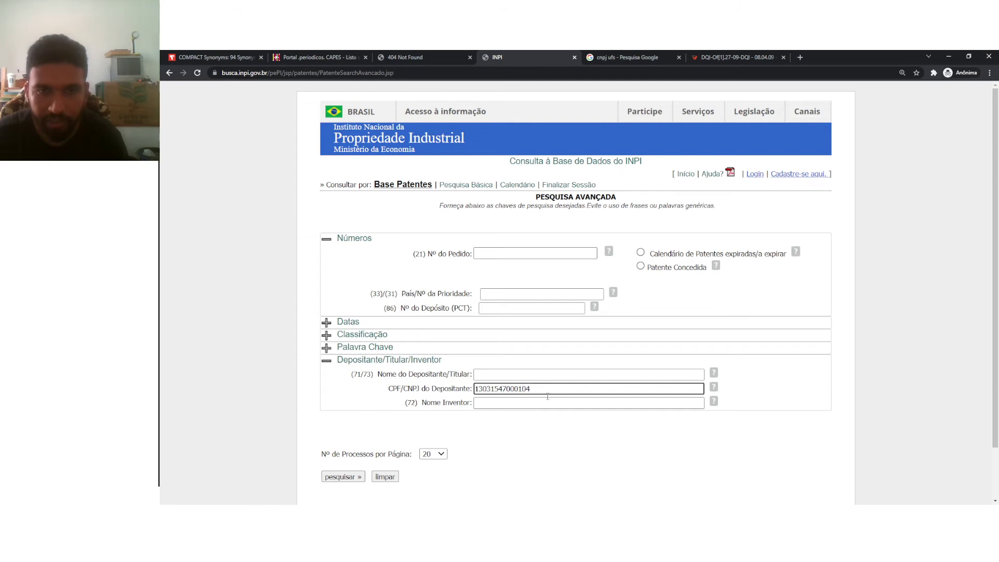
left_click(347, 478)
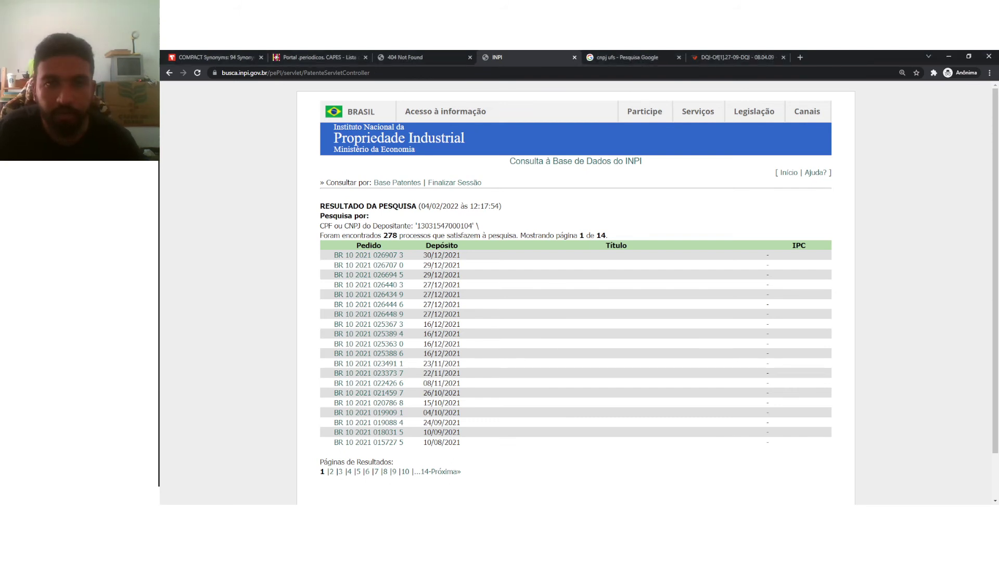
- Examine the number of processes found for the depositor's CNPJ and the list of patent applications
left_click_drag(384, 235, 598, 234)
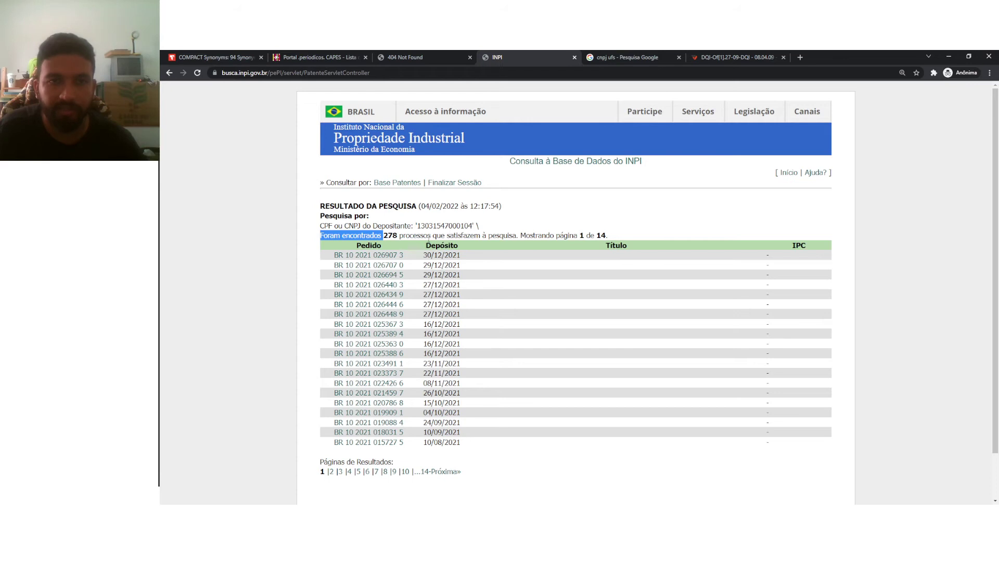
left_click(420, 233)
scroll(403, 331, "down", 3)
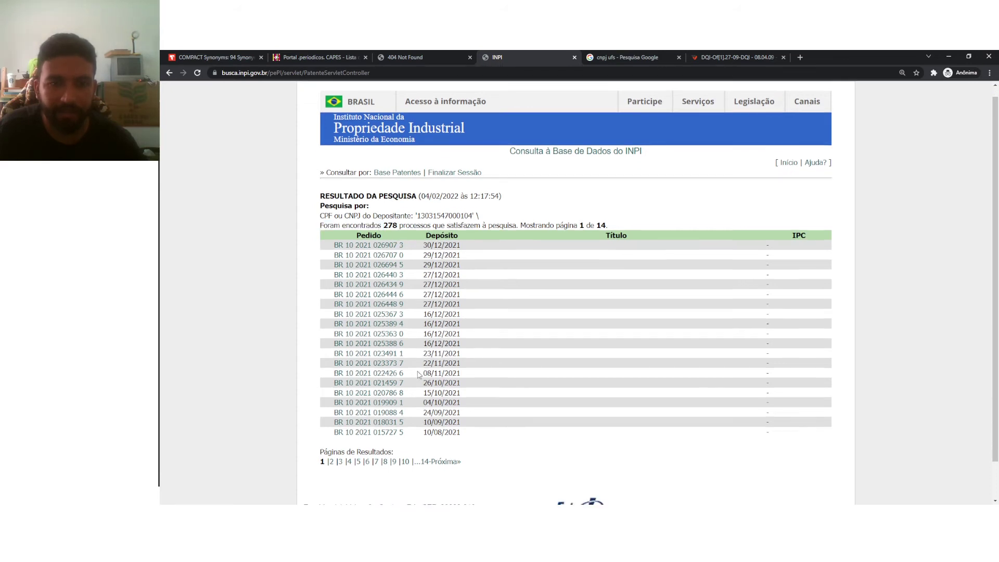
- Open the first listed patent application, examine its filing record, and return to the results list
scroll(403, 331, "up", 3)
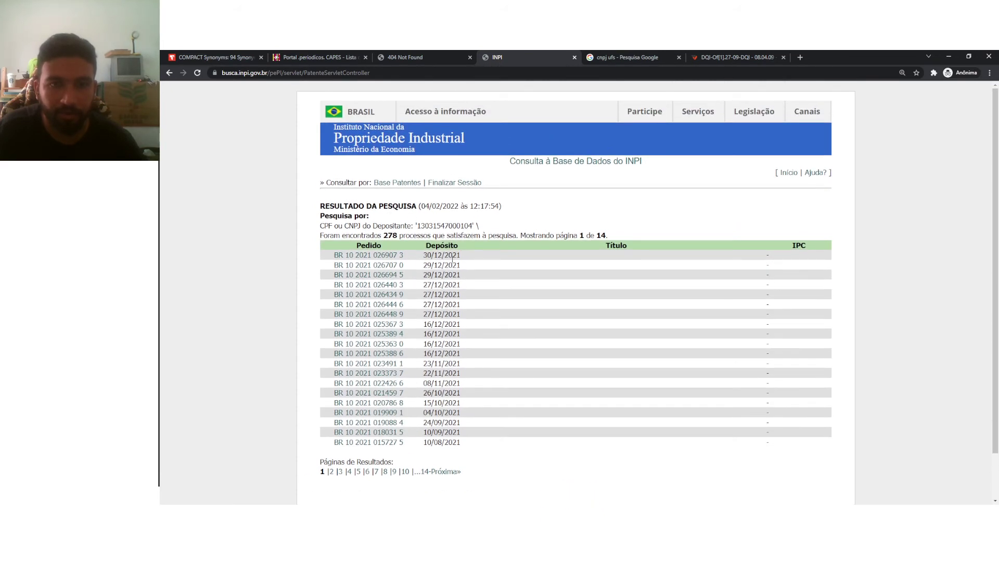
left_click(382, 255)
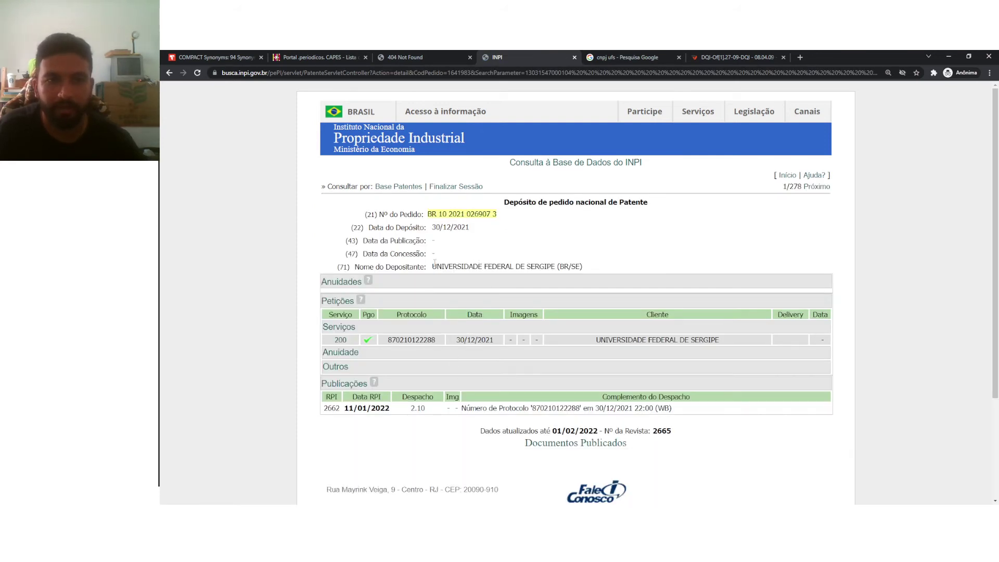
scroll(604, 310, "down", 2)
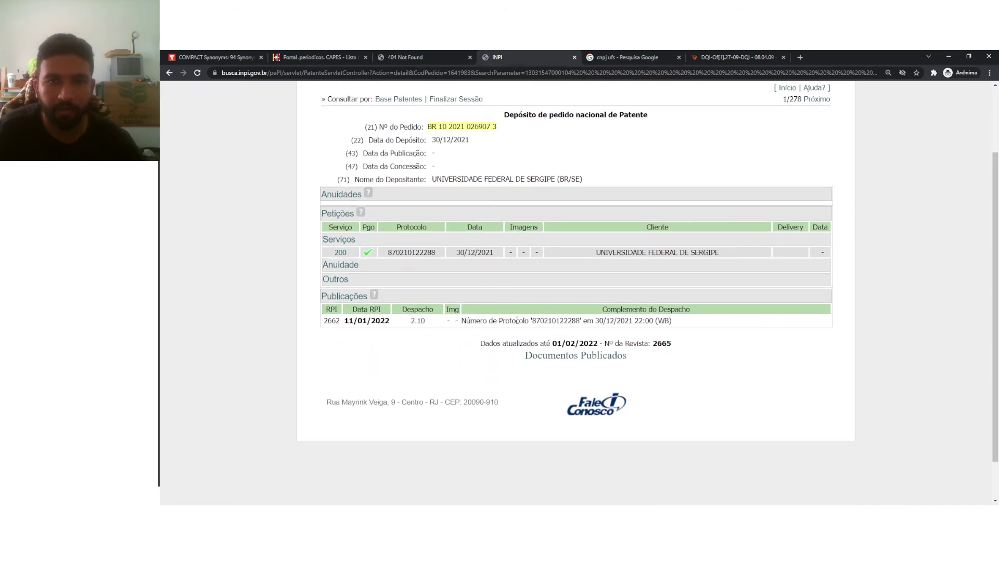
scroll(448, 259, "up", 1)
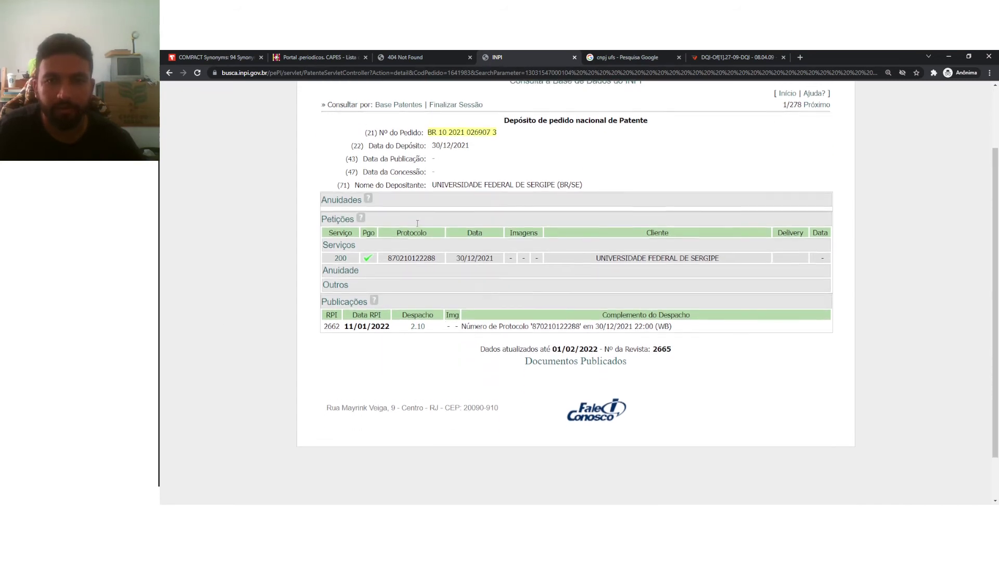
left_click(168, 73)
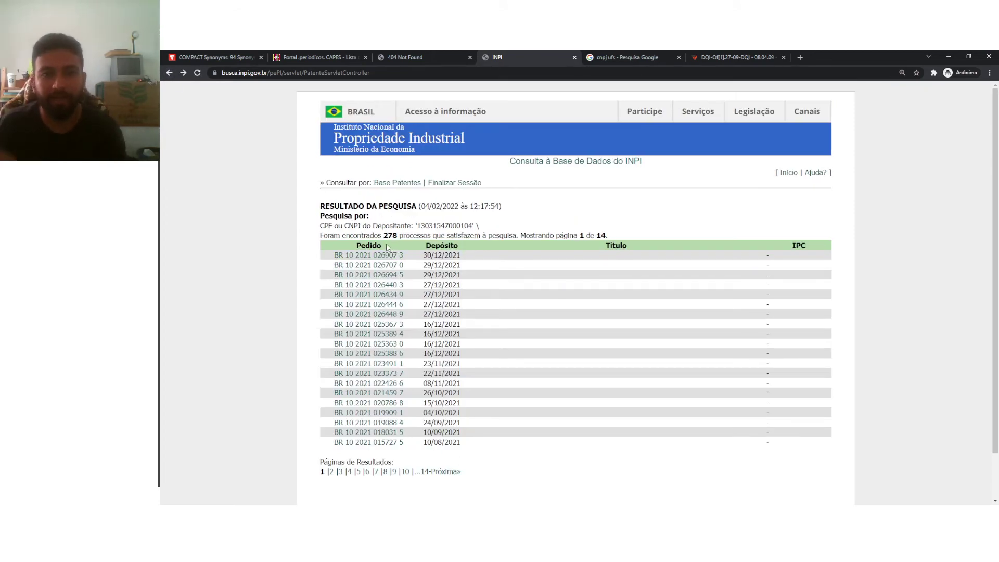
- Return to the advanced patent search, restrict it to Patente Concedida with the same depositor CNPJ, and run the search
left_click(168, 73)
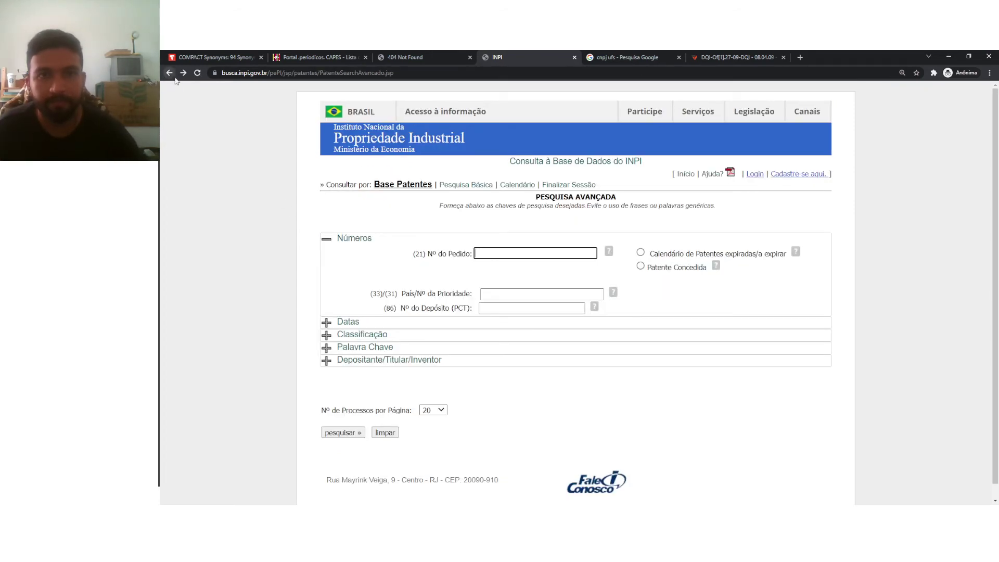
left_click(344, 364)
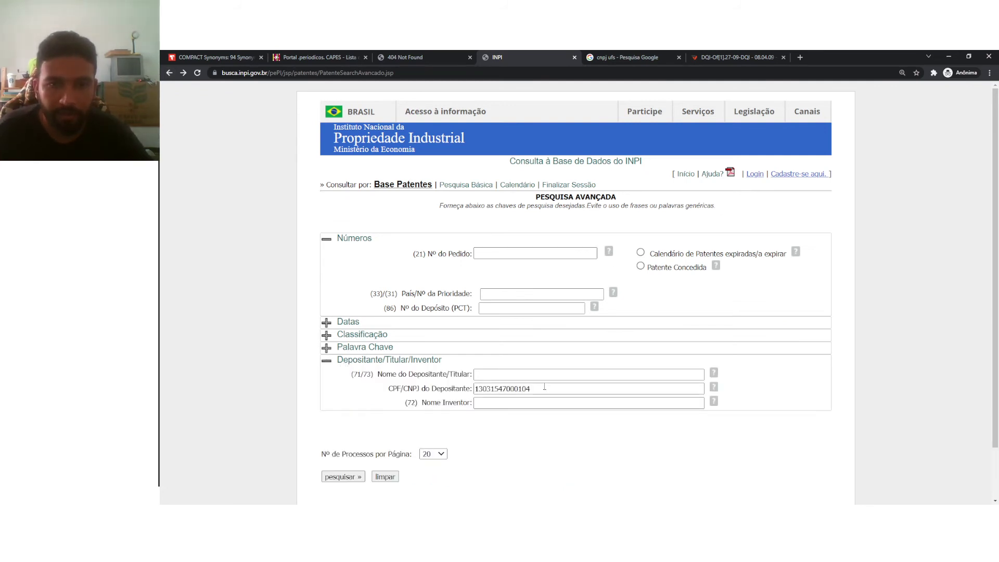
left_click_drag(648, 267, 706, 275)
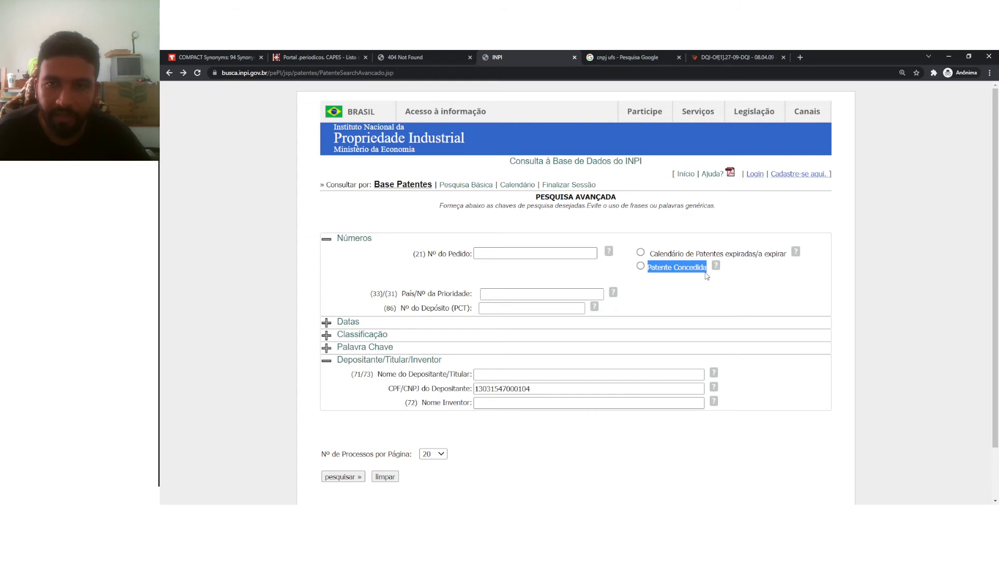
left_click(641, 266)
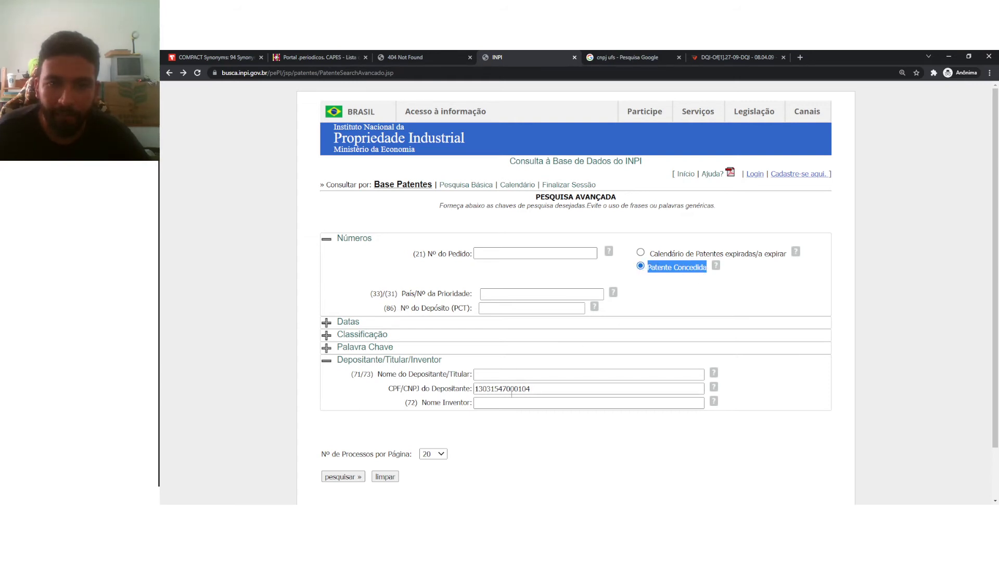
left_click(348, 477)
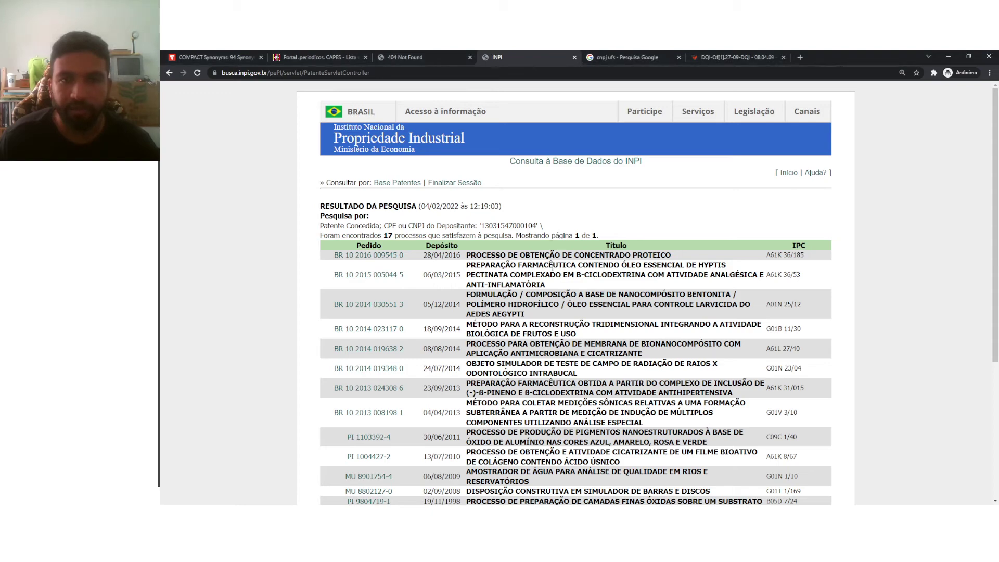
- Look through the list of granted patents and open the record titled "Processo de obtenção de concentrado proteico"
scroll(483, 262, "down", 5)
scroll(437, 369, "up", 5)
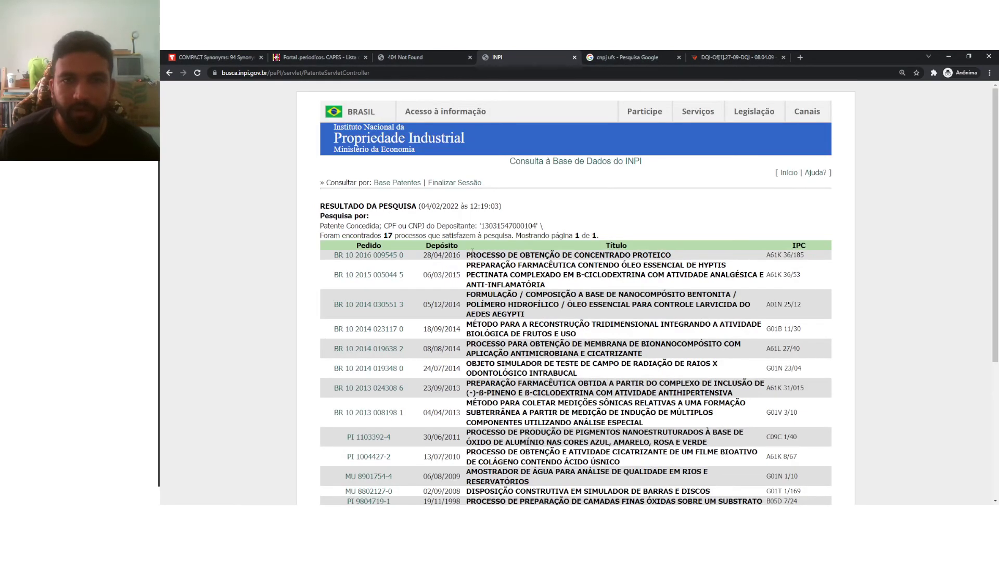
left_click_drag(467, 255, 666, 255)
left_click(368, 256)
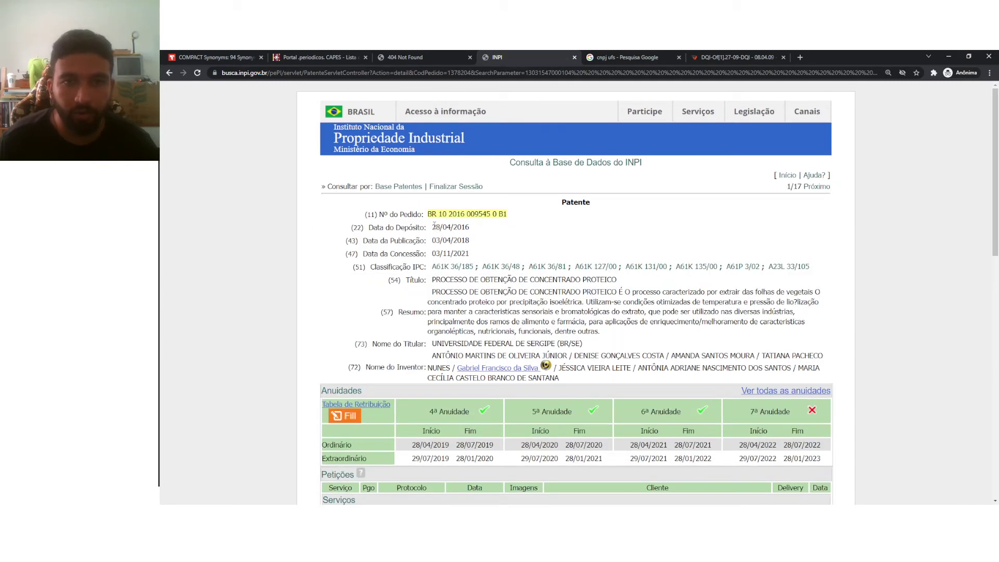
- Examine the granted patent's filing, publication and grant dates, title, abstract, holder and inventors
left_click_drag(434, 225, 472, 253)
mouse_move(441, 271)
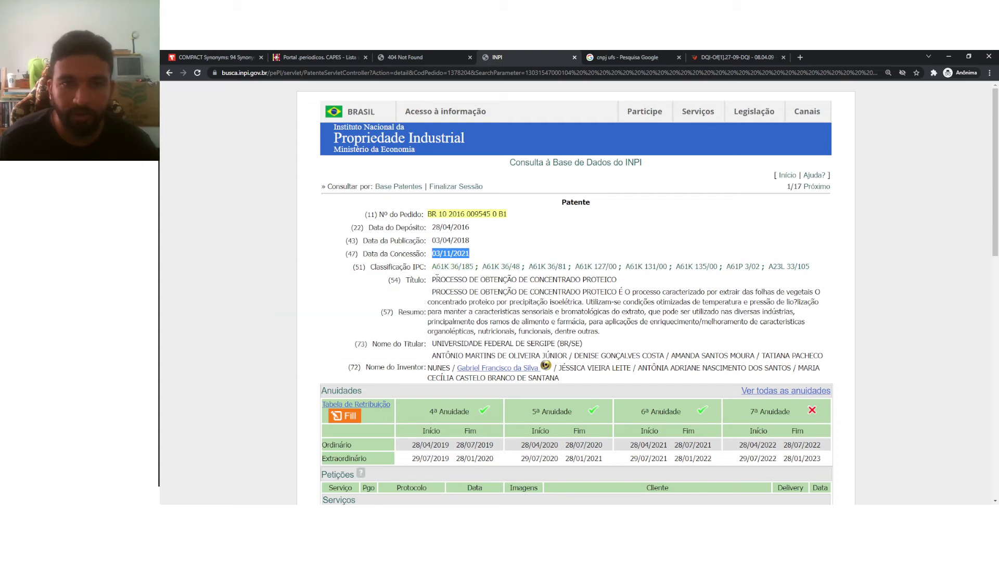
left_click_drag(436, 280, 439, 296)
left_click(437, 300)
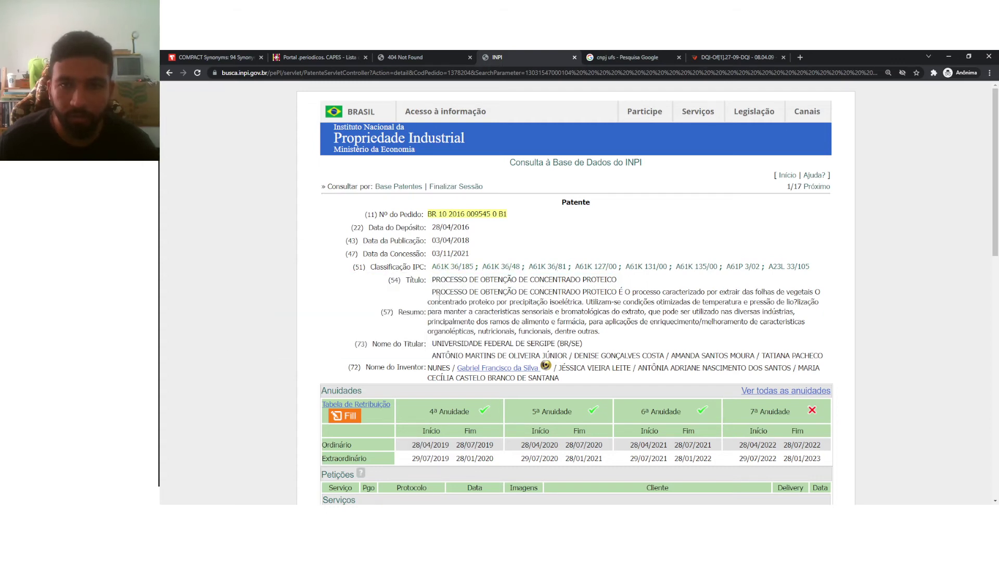
scroll(427, 300, "down", 1)
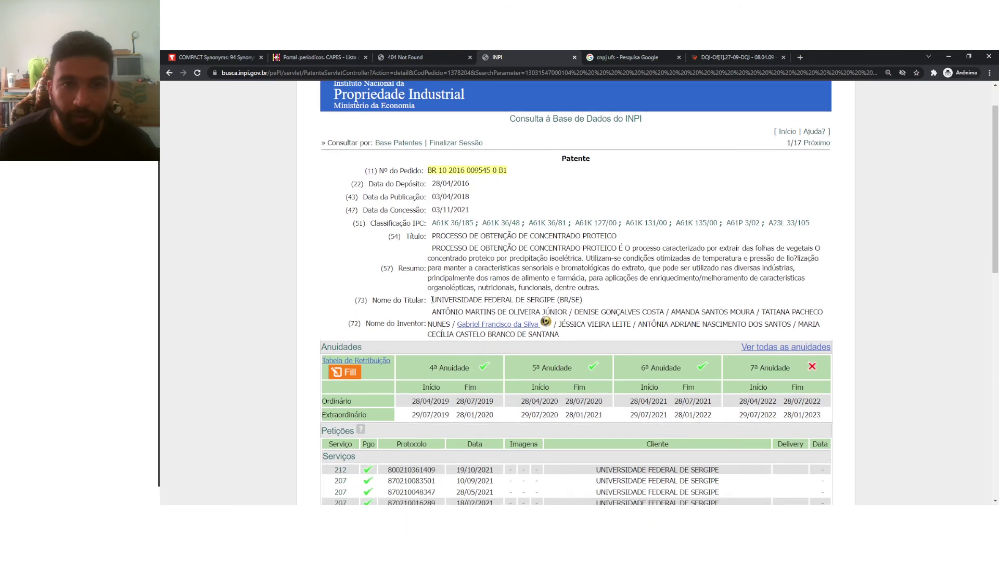
left_click_drag(432, 300, 593, 303)
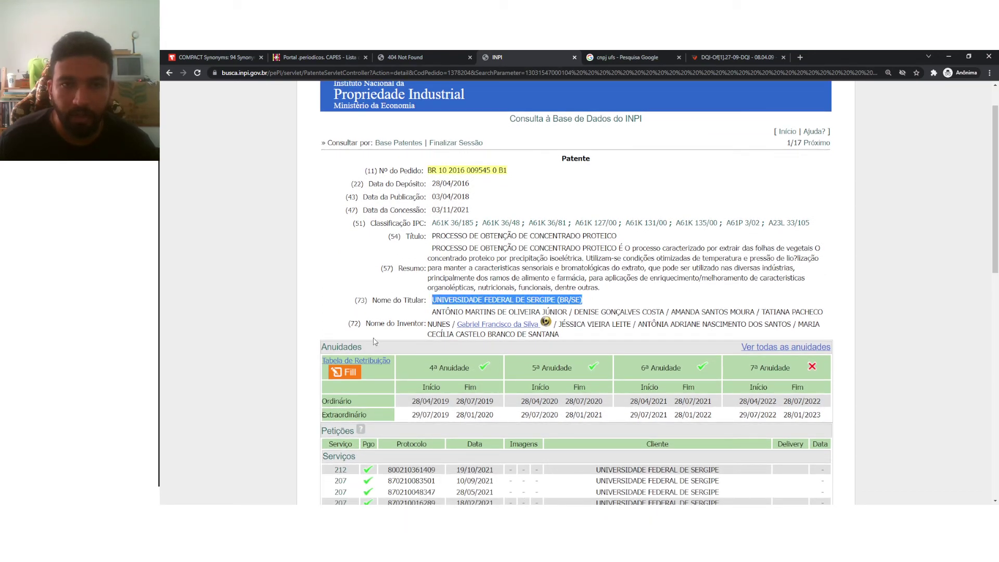
left_click_drag(437, 312, 571, 338)
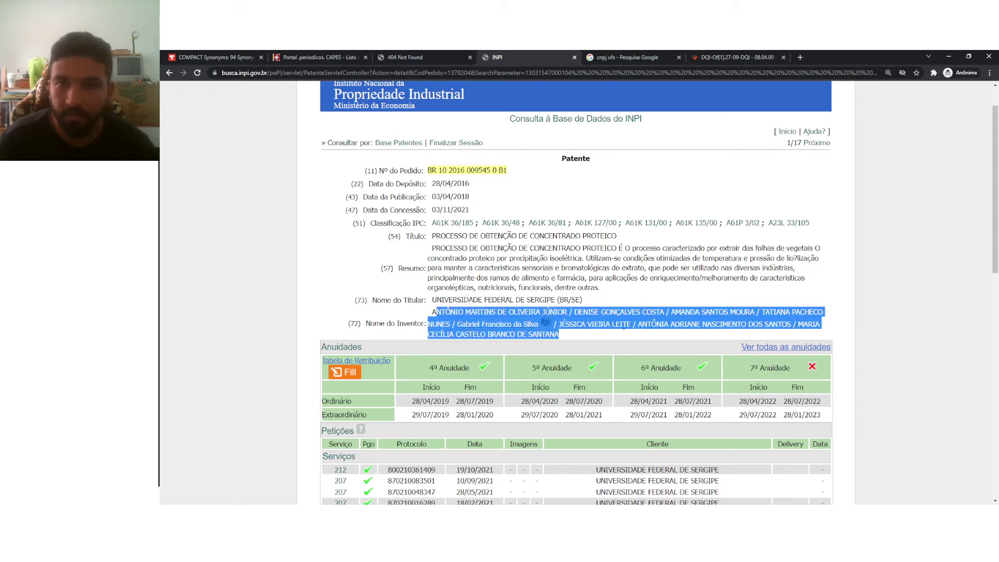
left_click(626, 309)
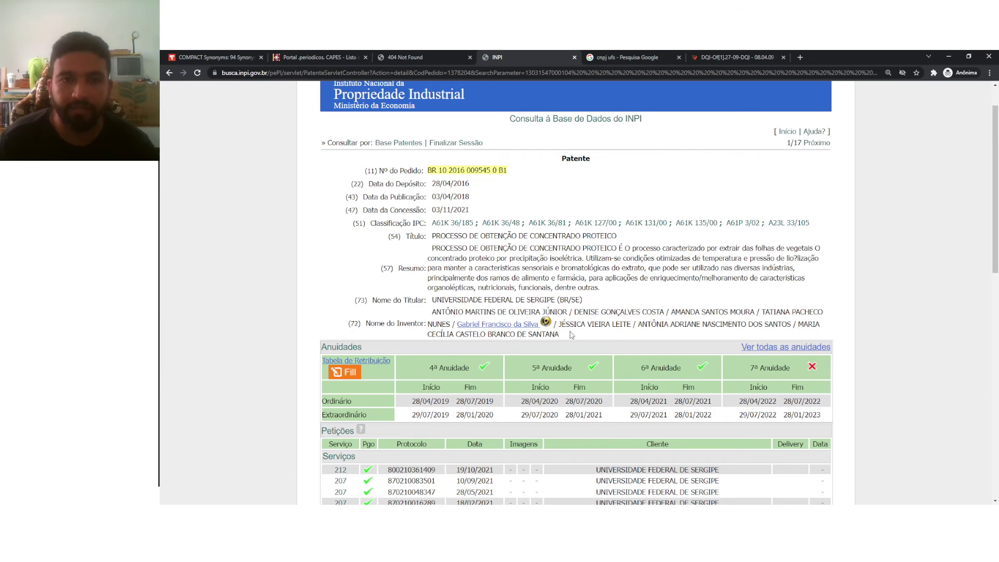
- Examine the patent's annuities, petitions, publications and published documents
scroll(476, 332, "down", 3)
scroll(475, 332, "down", 8)
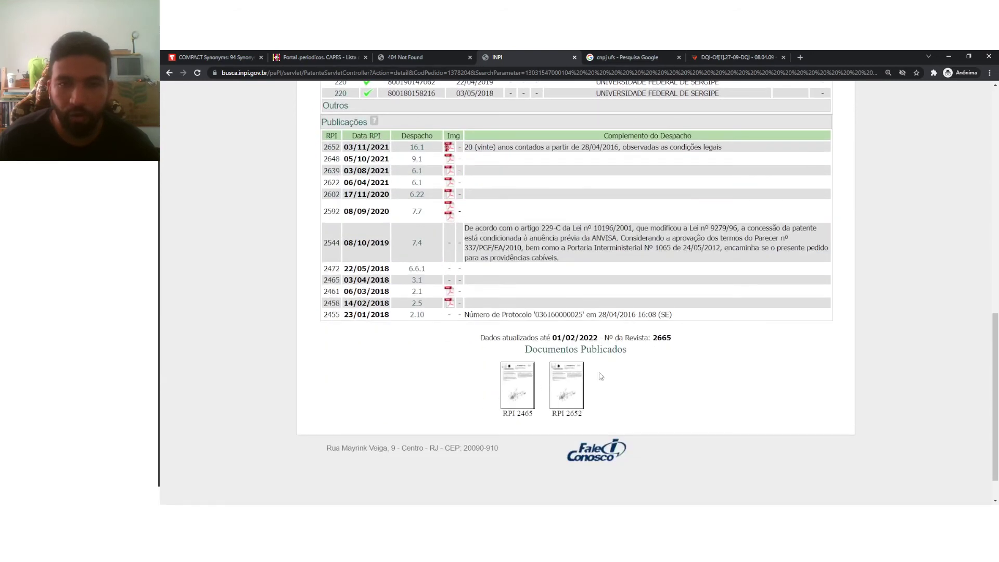
scroll(444, 368, "up", 10)
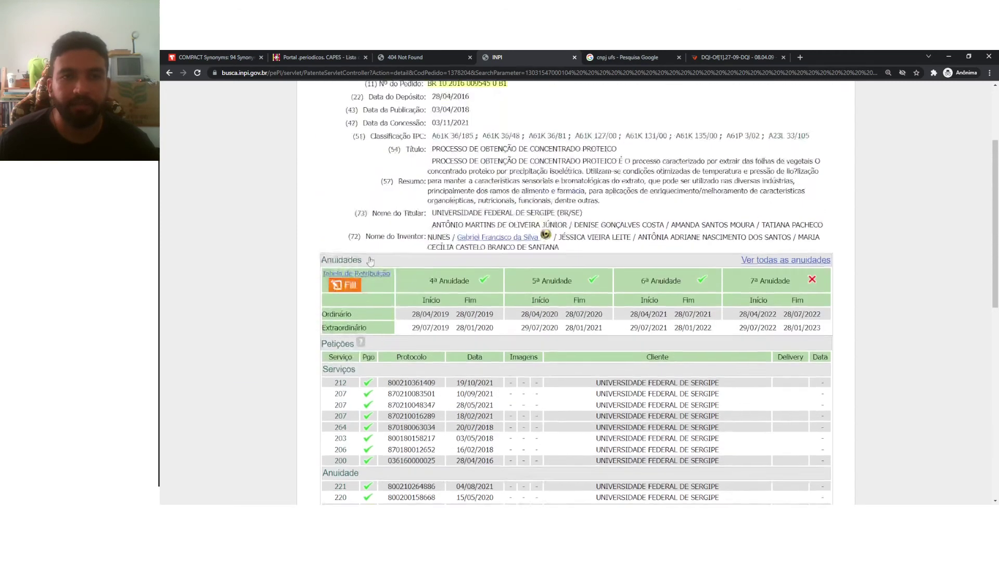
- Return to the advanced search form, expand Depositante/Titular/Inventor, and copy the depositor's CNPJ
left_click(169, 73)
left_click(169, 73)
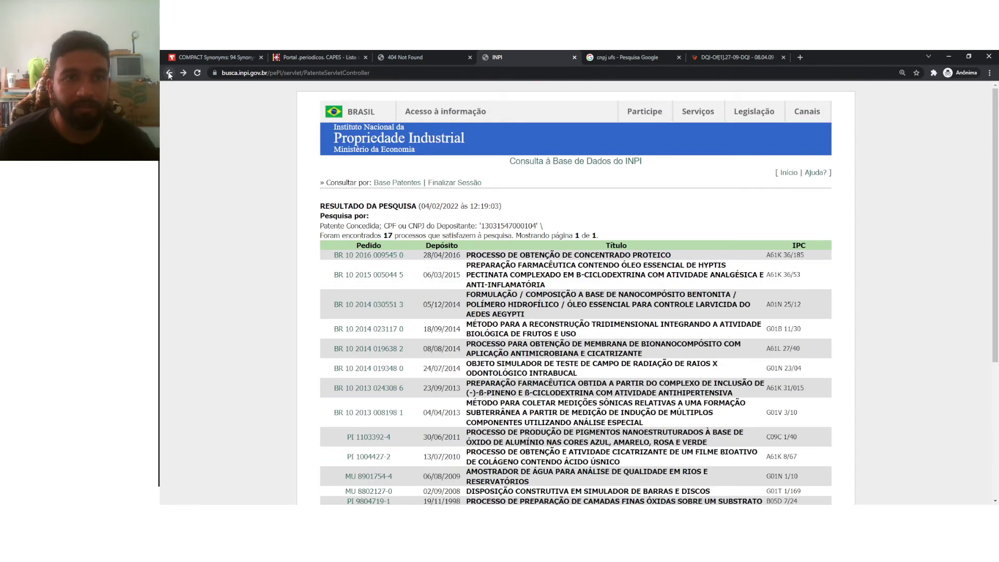
left_click(327, 360)
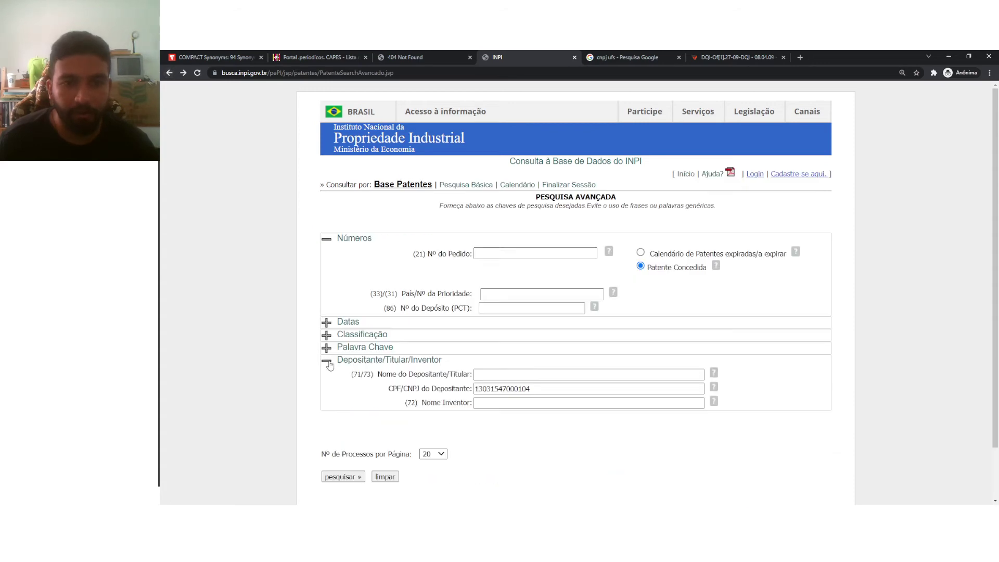
left_click(538, 388)
left_click_drag(538, 389, 474, 375)
key("ctrl+c")
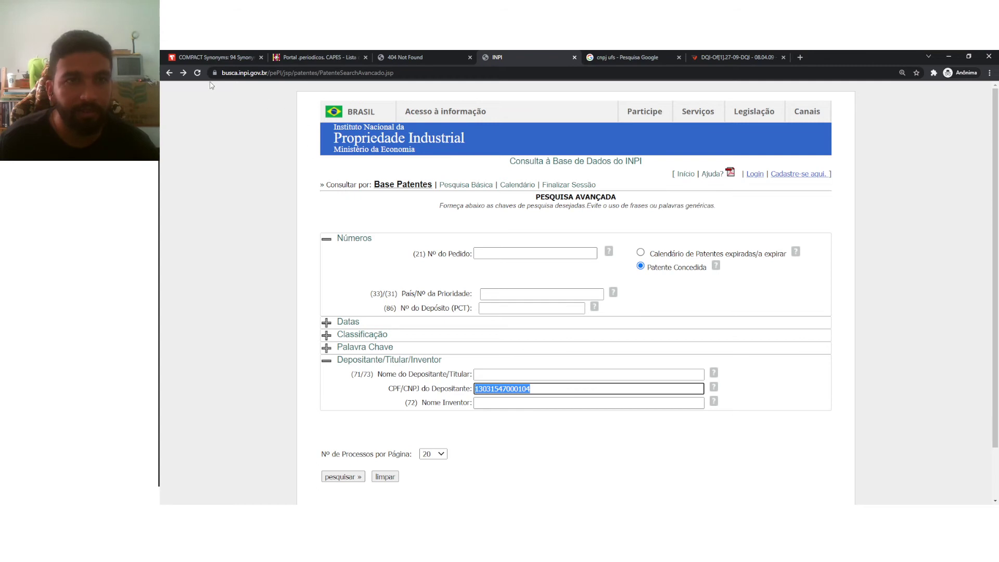
- Go back to the INPI database overview and open the Programa de Computador search
left_click(168, 72)
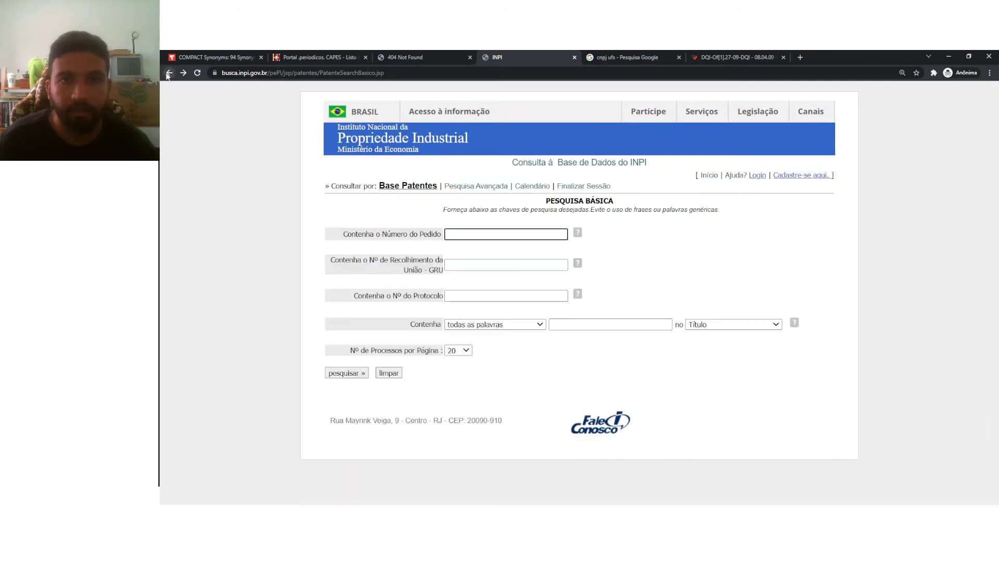
left_click(168, 72)
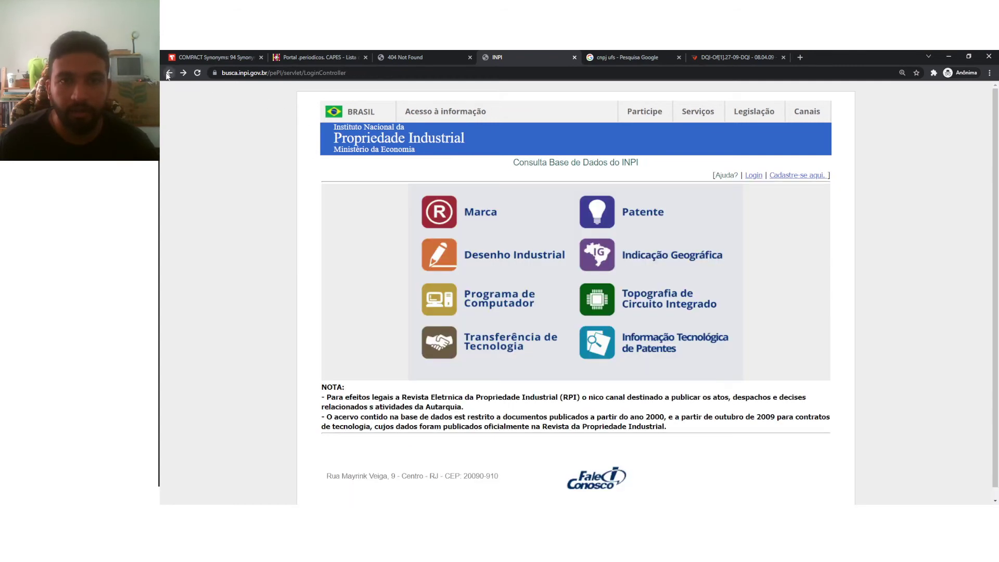
left_click(452, 305)
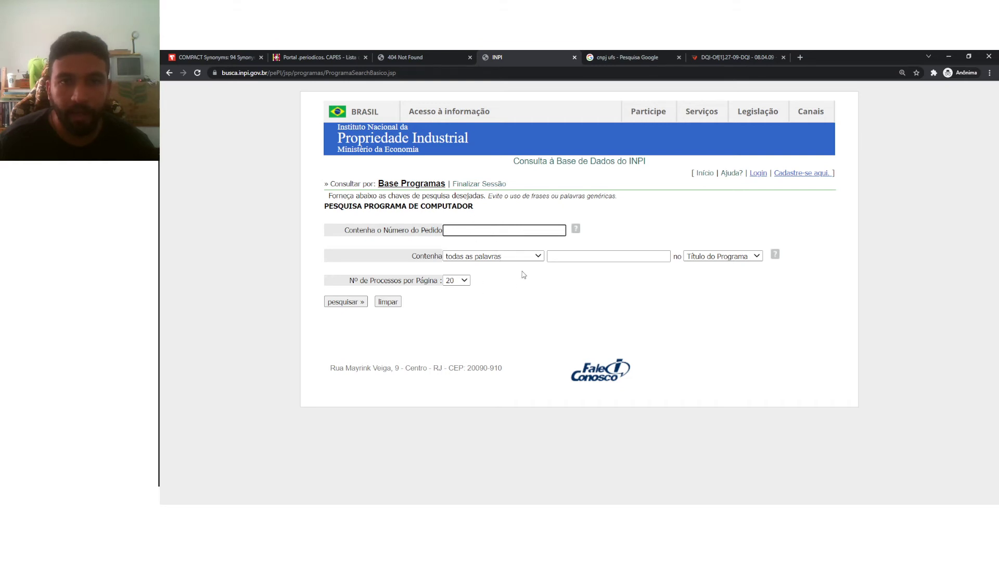
- Search the computer programs by CPF/CNPJ do Titular using the copied CNPJ
left_click(539, 257)
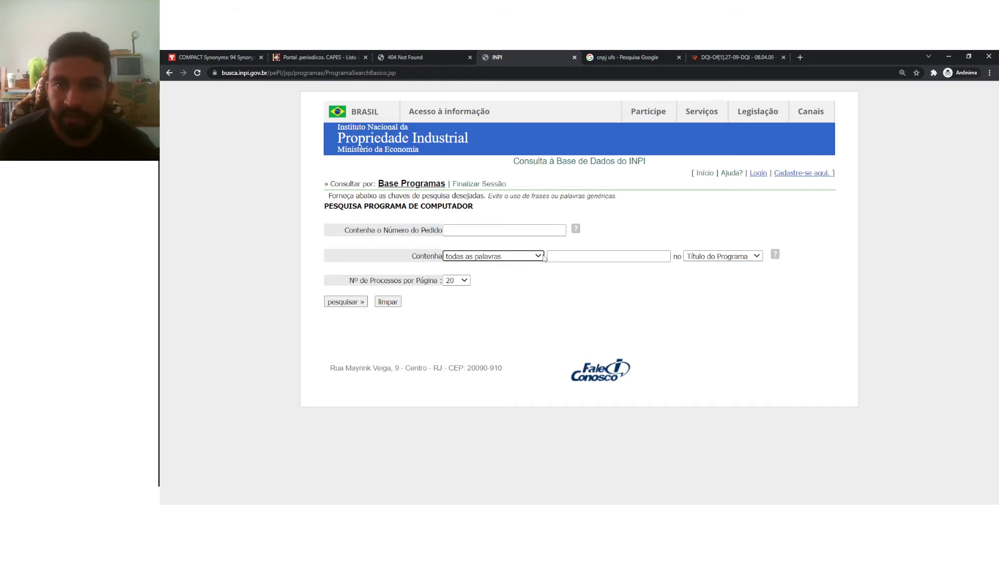
left_click(733, 299)
left_click(587, 257)
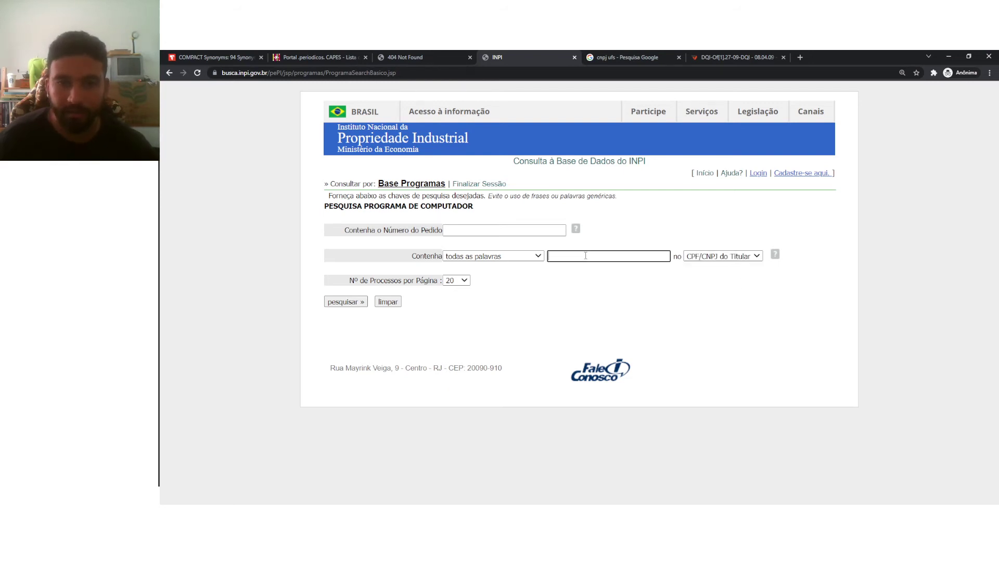
key("ctrl+v")
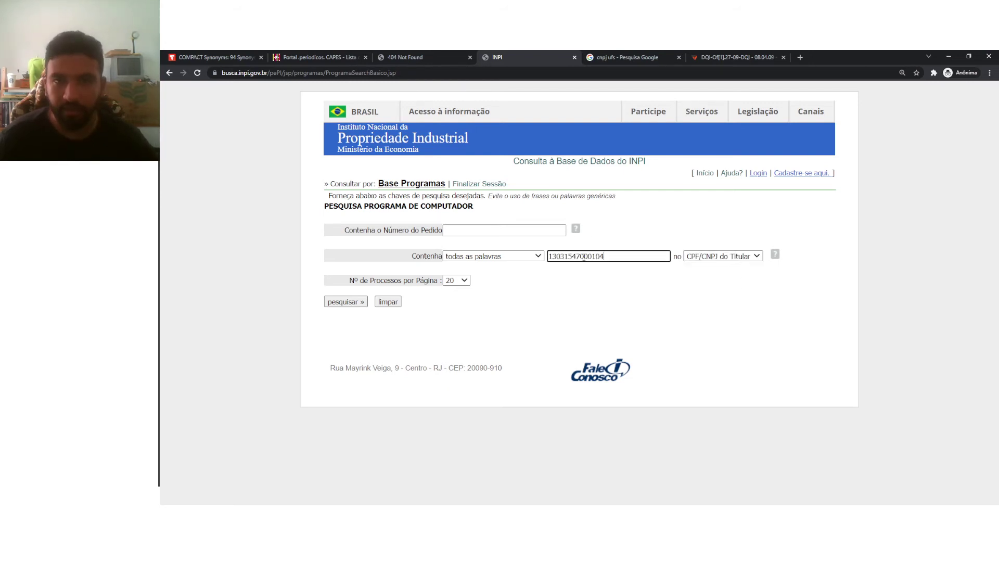
left_click(345, 304)
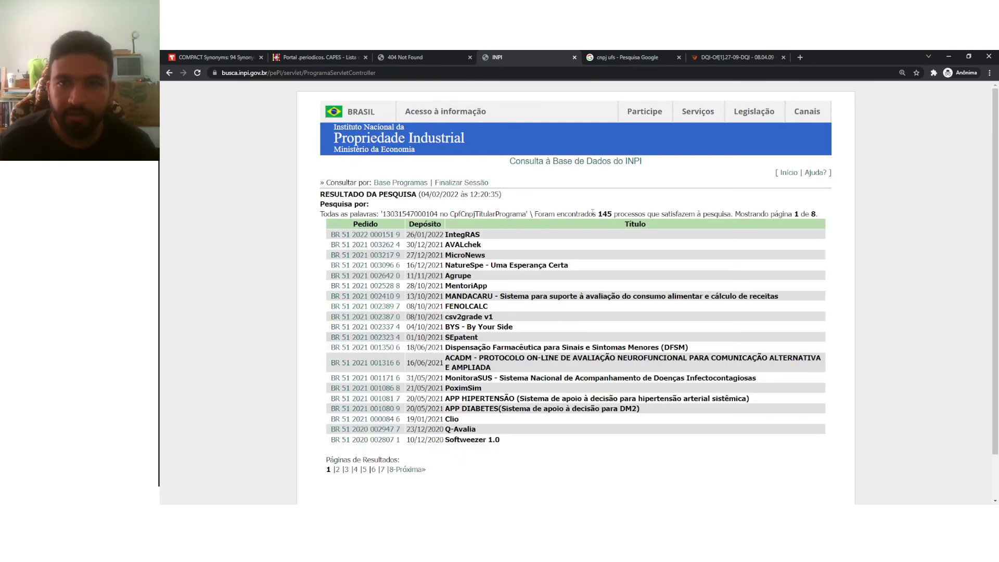
- Check the number of computer program processes found for the holder's CNPJ
left_click_drag(599, 213, 777, 214)
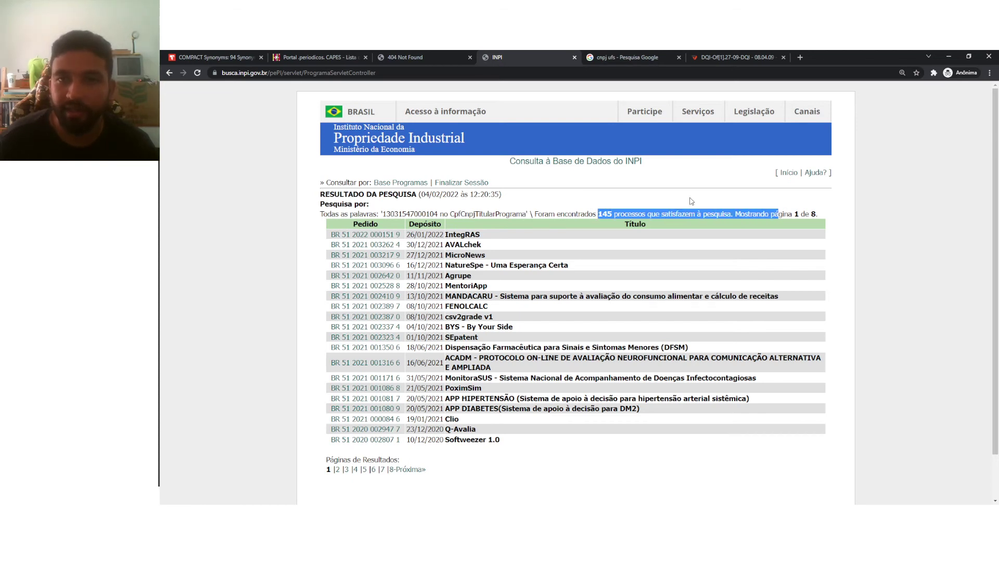
left_click(622, 214)
left_click_drag(599, 214, 645, 214)
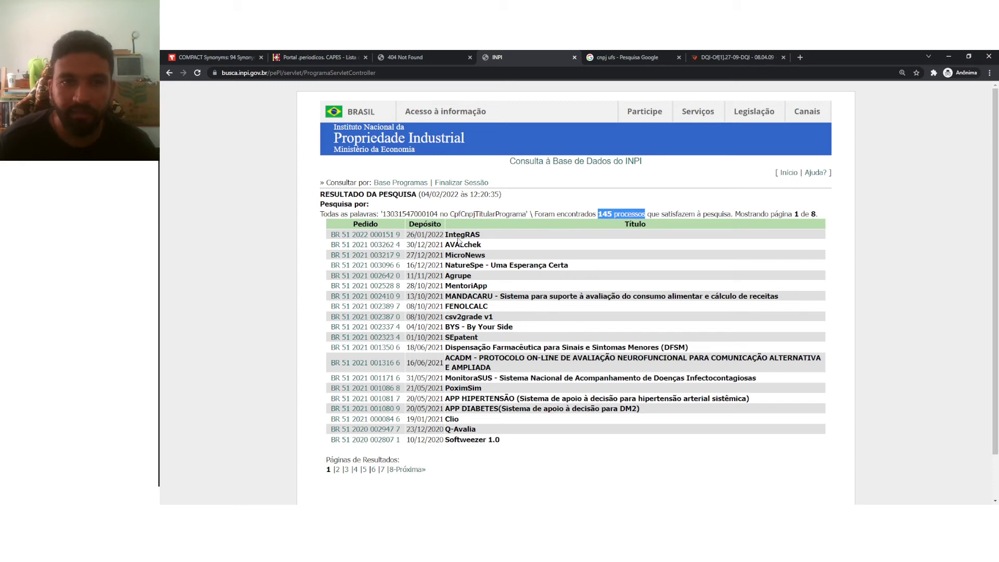
- Open the IntegRAS program record, review its application number, language, holder and authors, and return to the results list
left_click(380, 238)
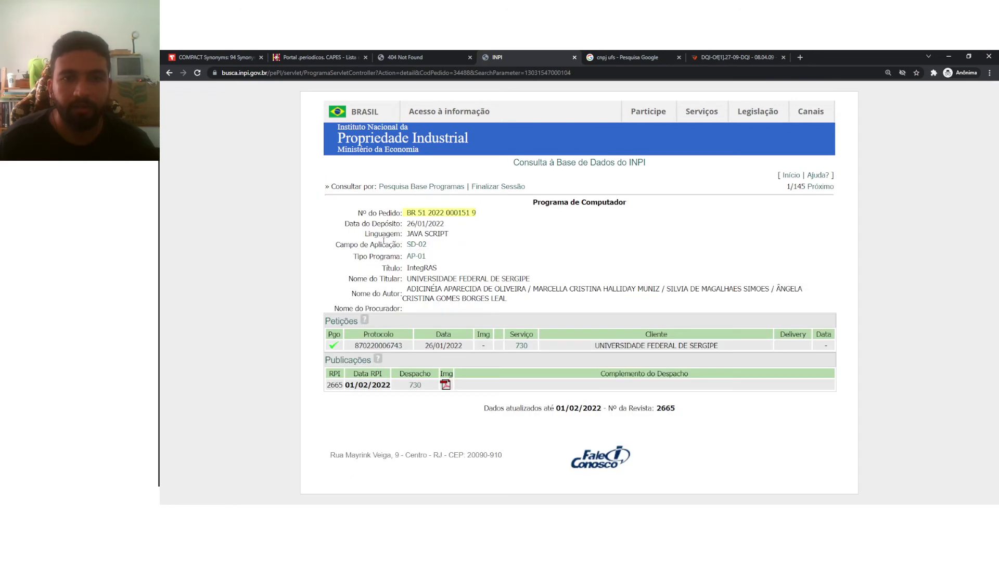
left_click_drag(408, 213, 479, 213)
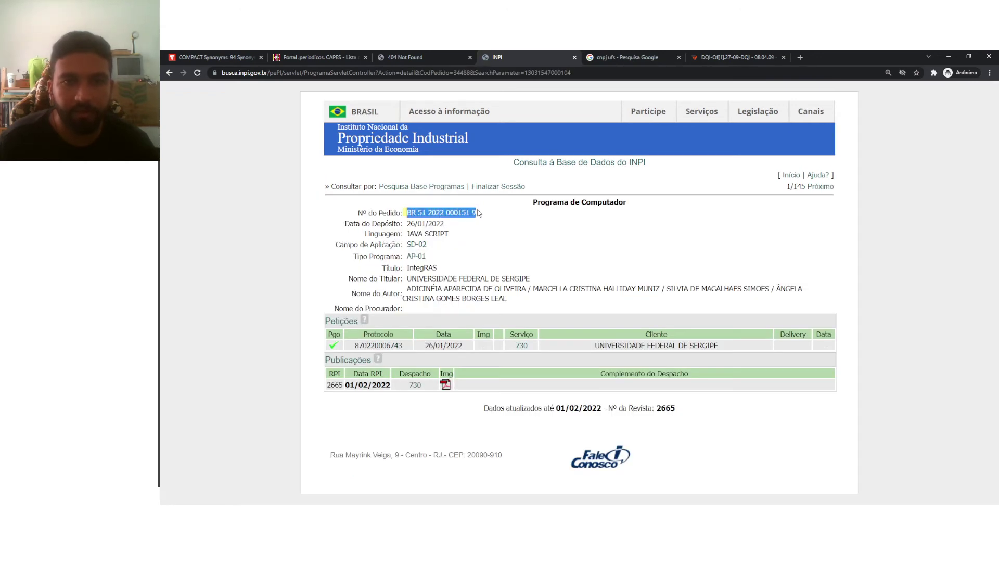
left_click_drag(408, 224, 456, 240)
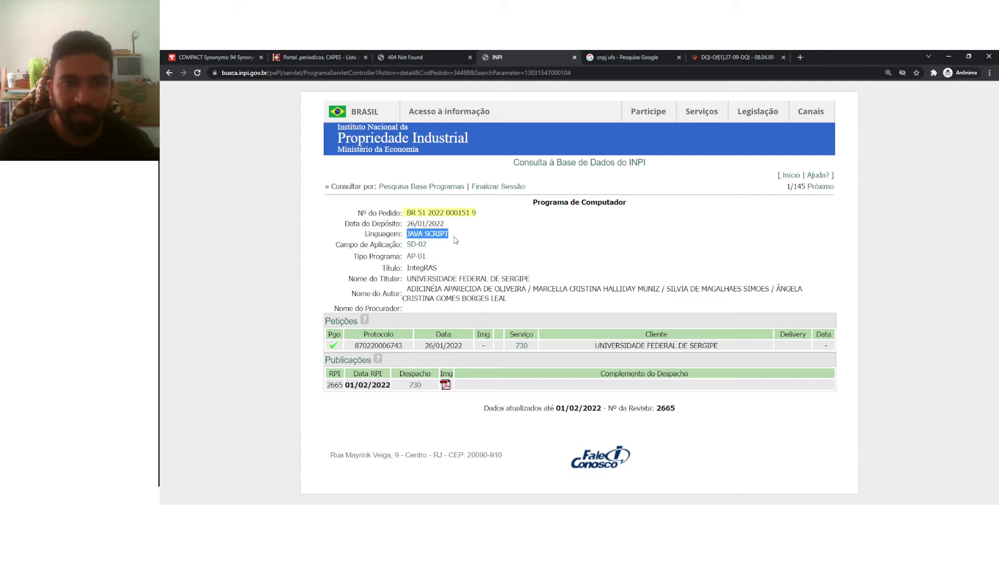
mouse_move(421, 249)
left_click(411, 276)
left_click_drag(407, 278, 505, 280)
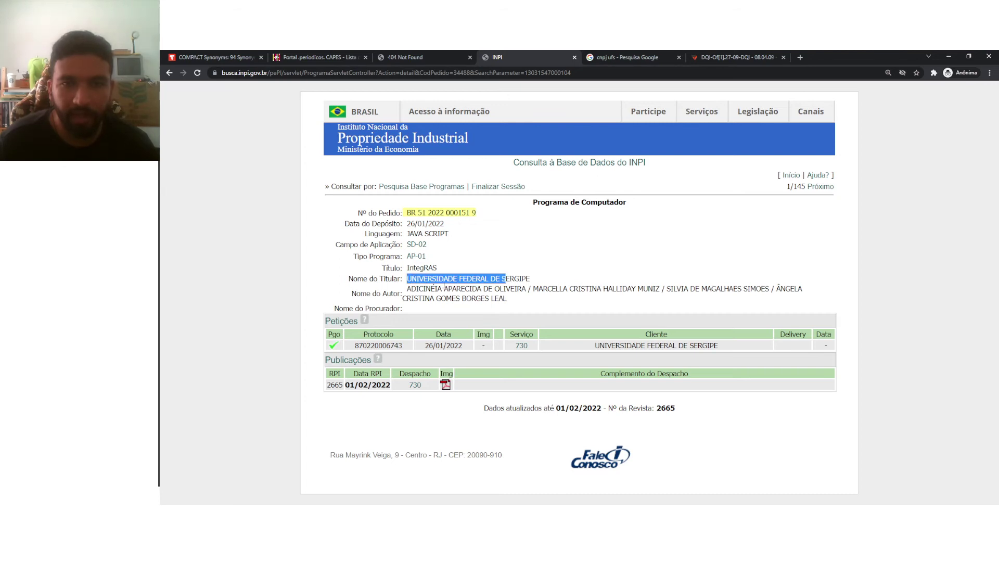
left_click_drag(406, 289, 529, 298)
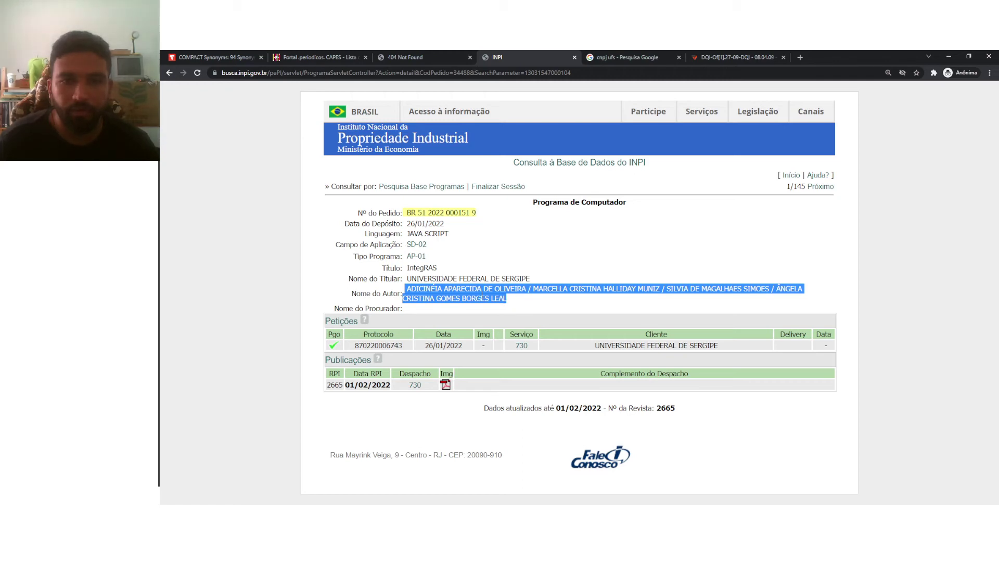
left_click(171, 73)
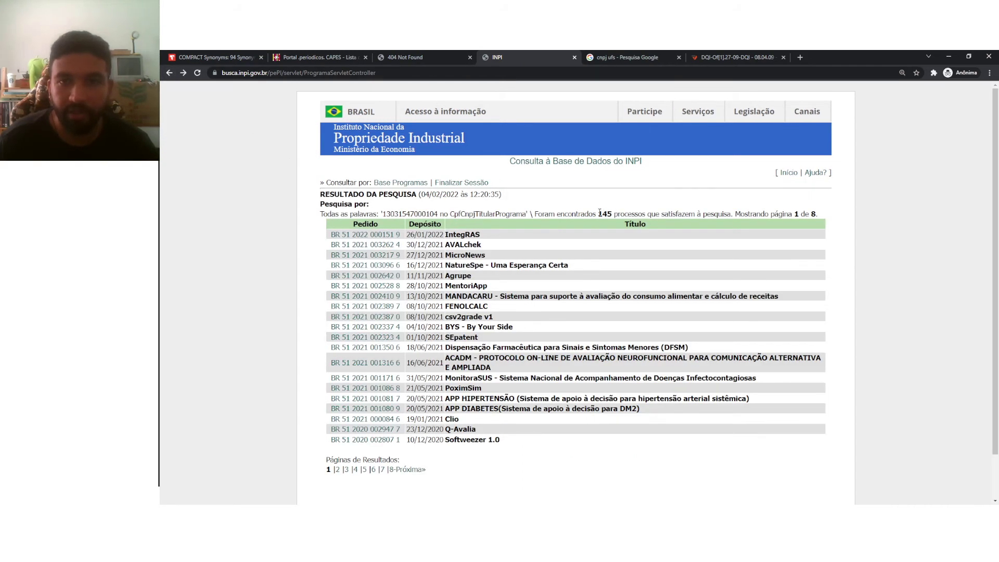
- Open the PoximSim program record from the results and review its language, holder and authors
double_click(601, 214)
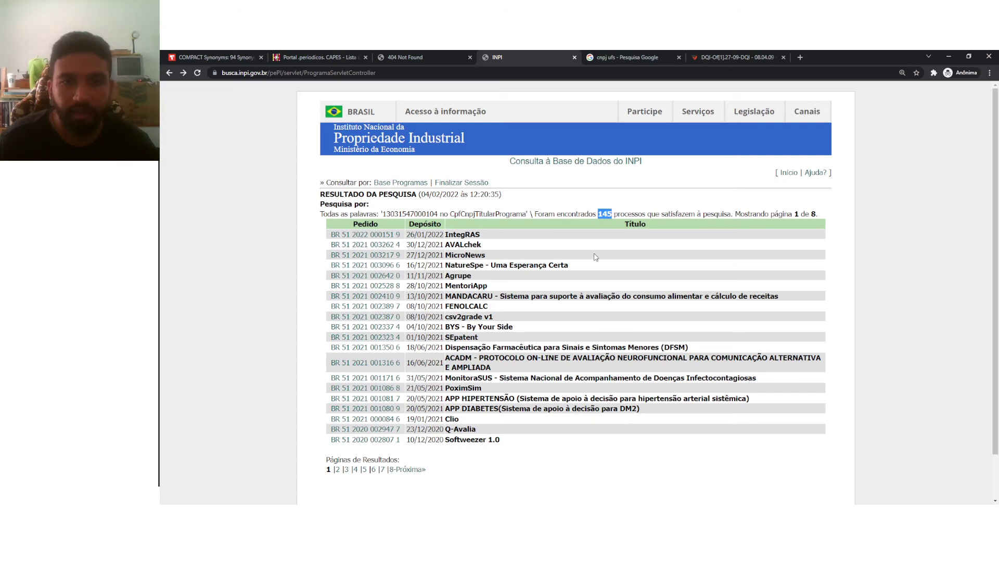
left_click(382, 388)
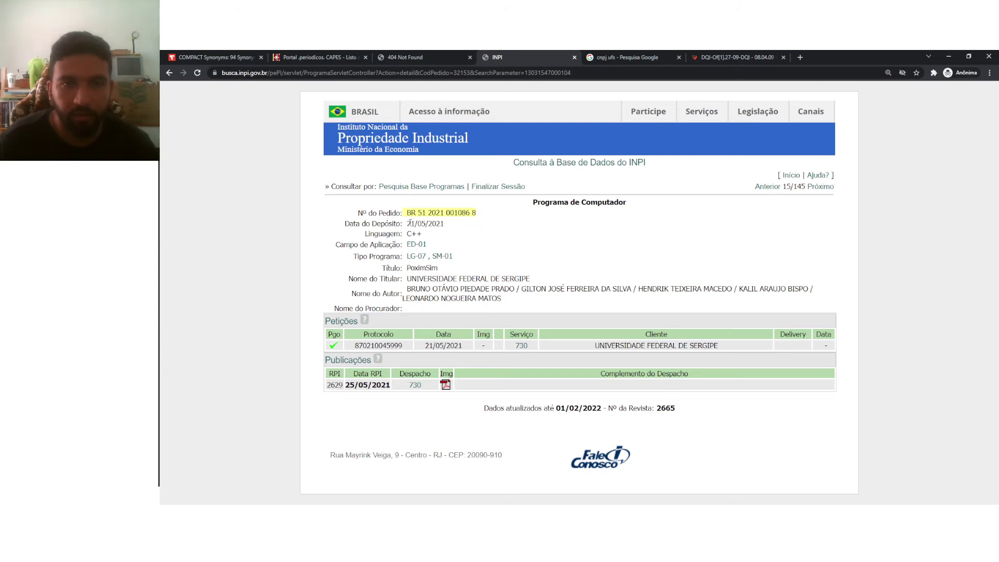
left_click_drag(408, 223, 425, 237)
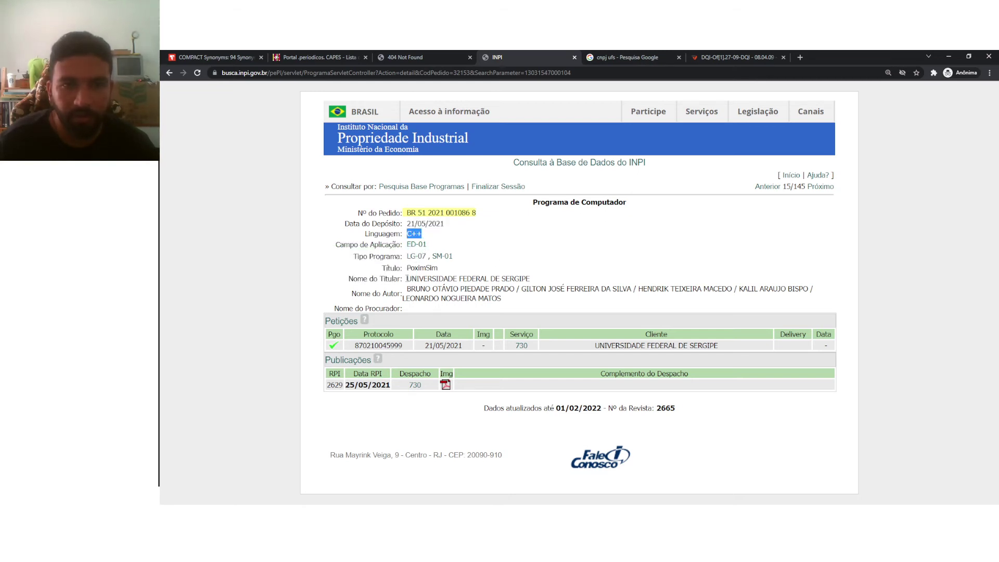
left_click_drag(407, 279, 515, 279)
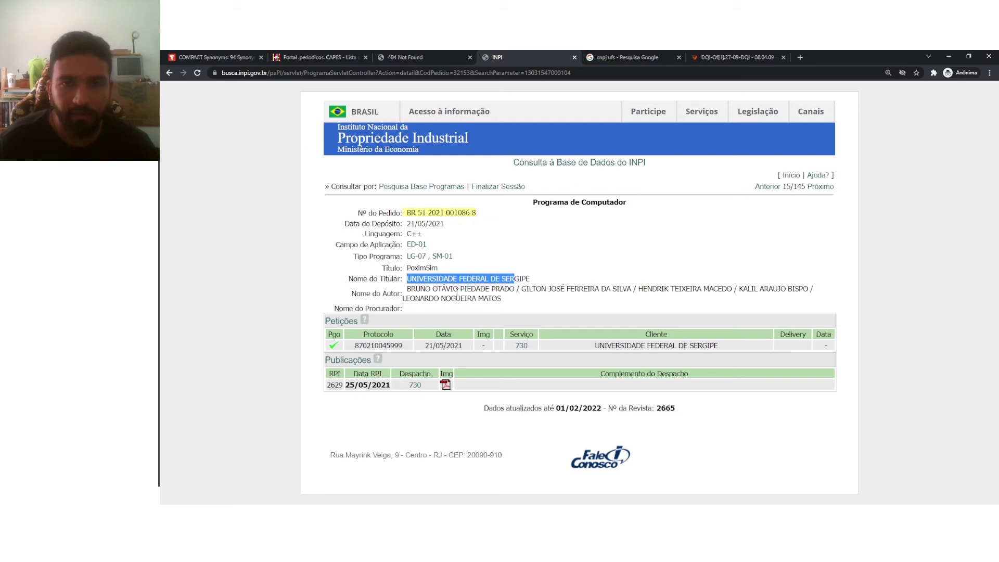
left_click_drag(408, 288, 612, 290)
left_click_drag(502, 300, 337, 213)
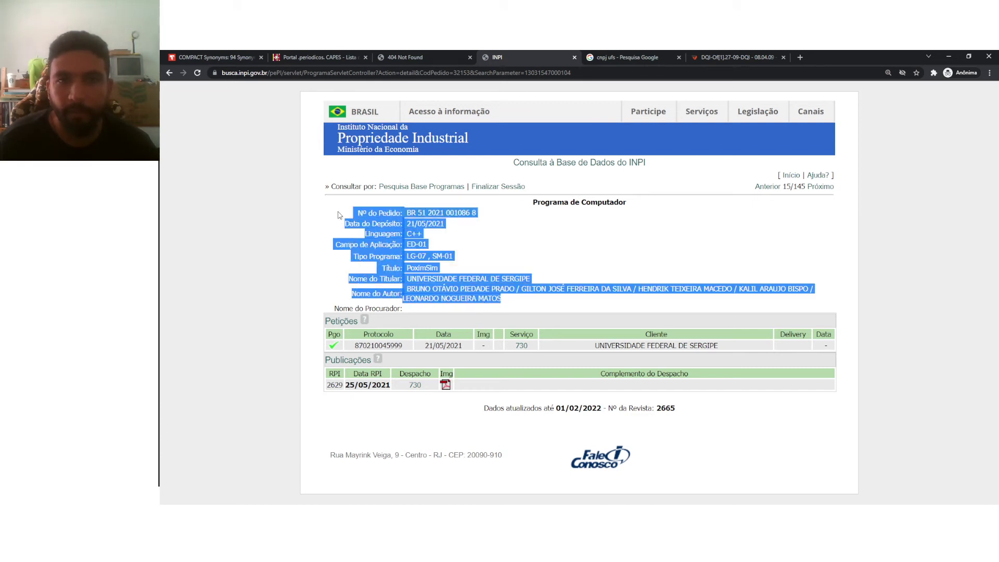
left_click(584, 201)
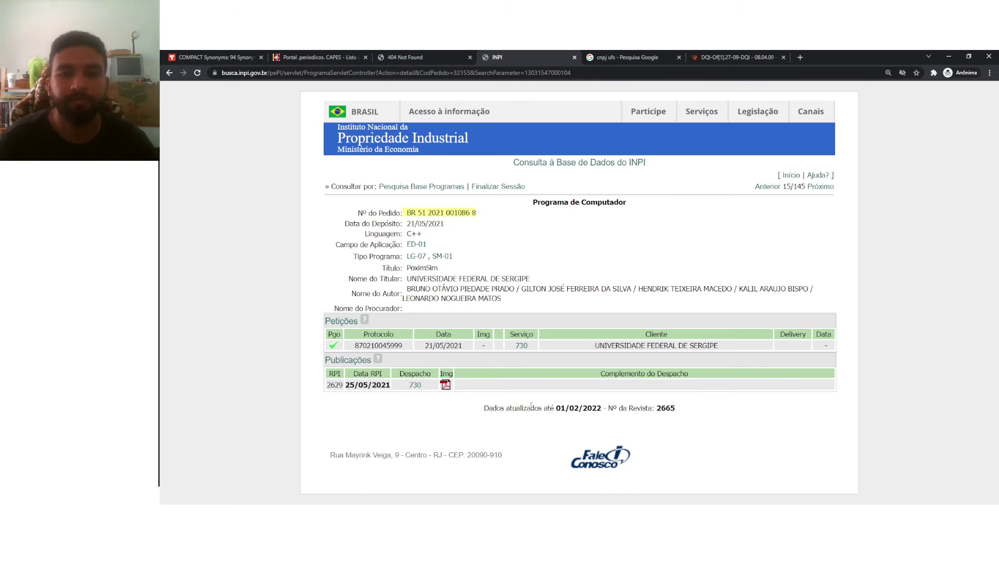
- Go back from the program record to the INPI database overview page
left_click(167, 75)
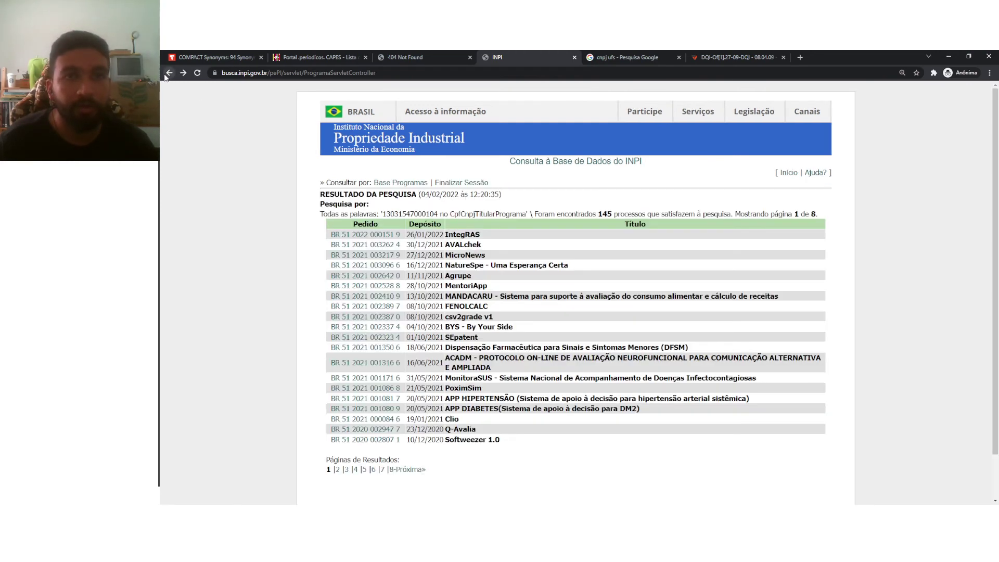
left_click(167, 74)
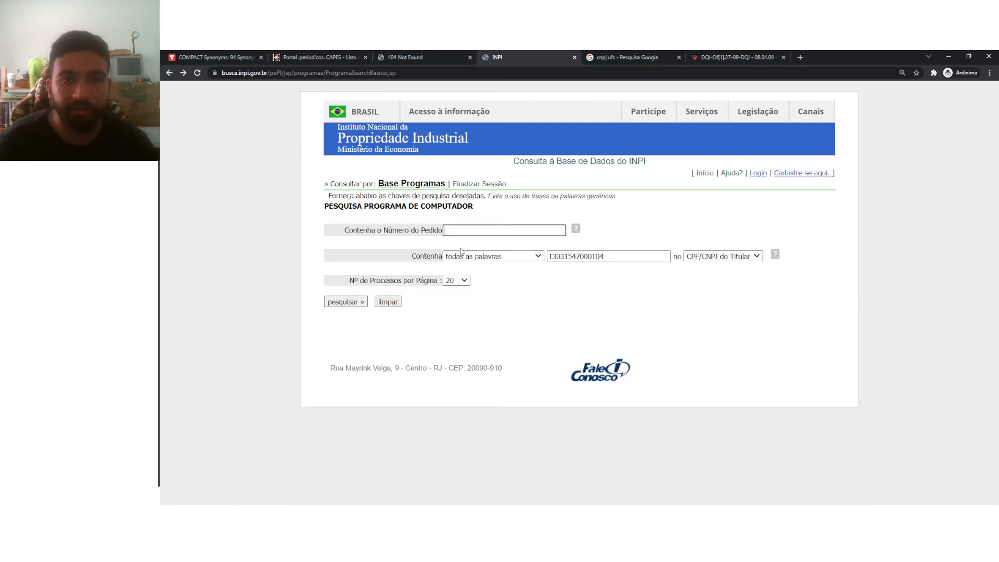
left_click(167, 75)
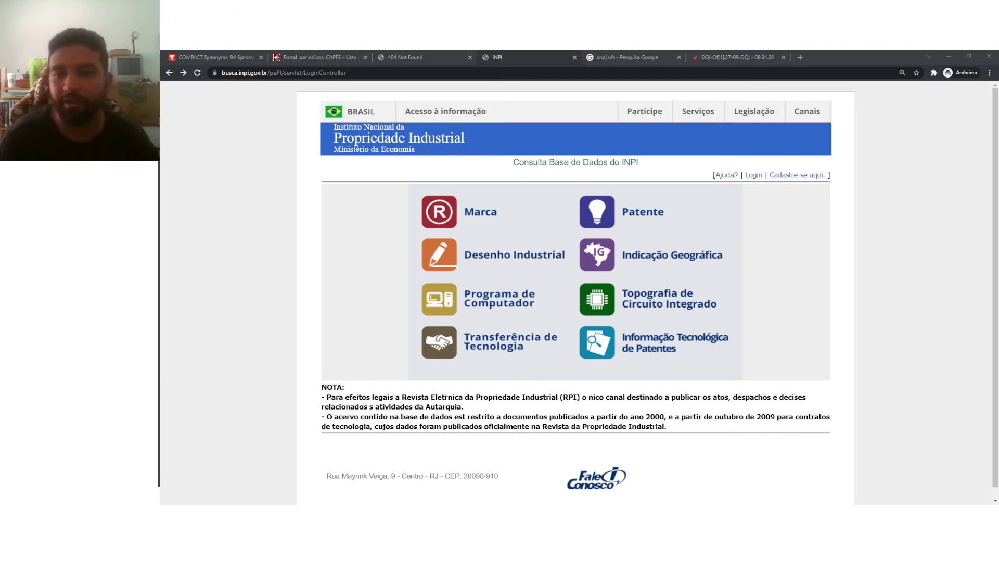
left_click(651, 215)
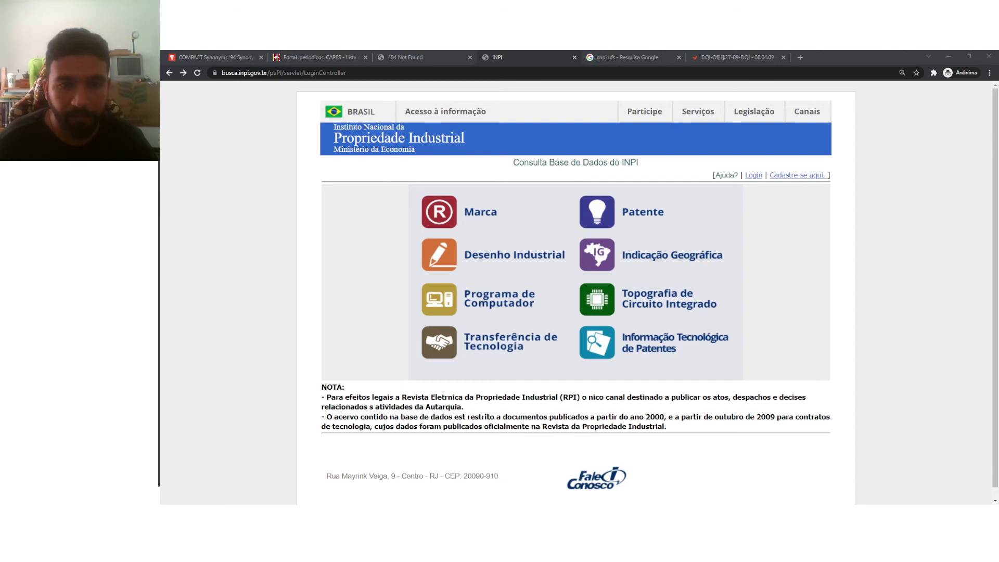
- Switch to the presentation PDF and advance to the SCOPUS slide in the Bases Científicas section
key("alt+Tab")
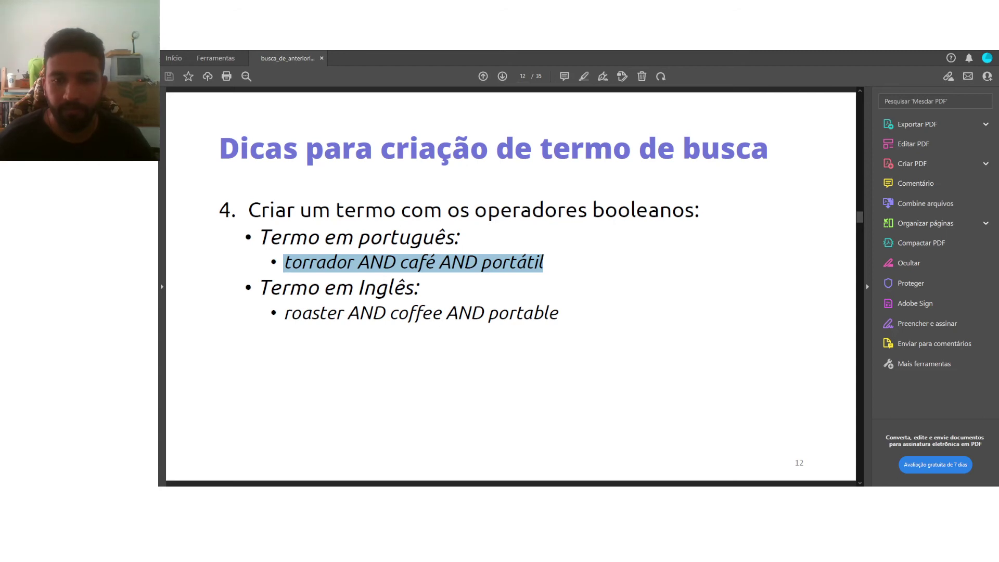
scroll(553, 371, "down", 4)
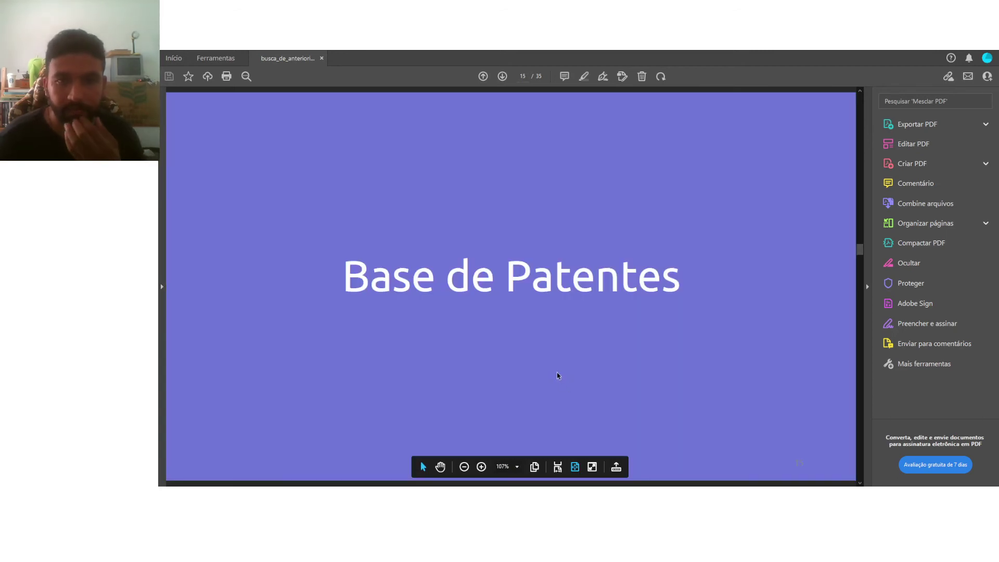
scroll(552, 370, "down", 3)
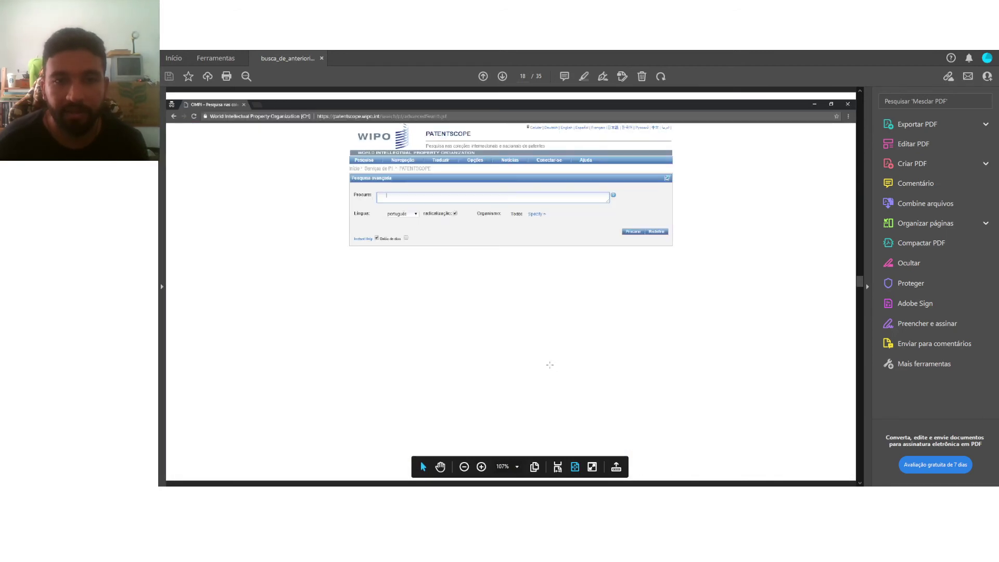
scroll(550, 365, "down", 4)
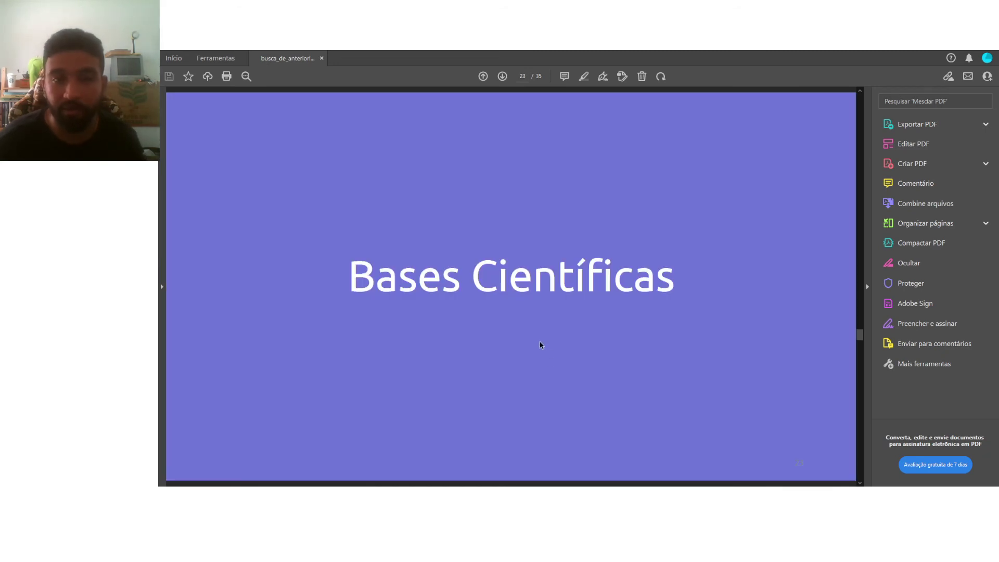
scroll(540, 342, "down", 1)
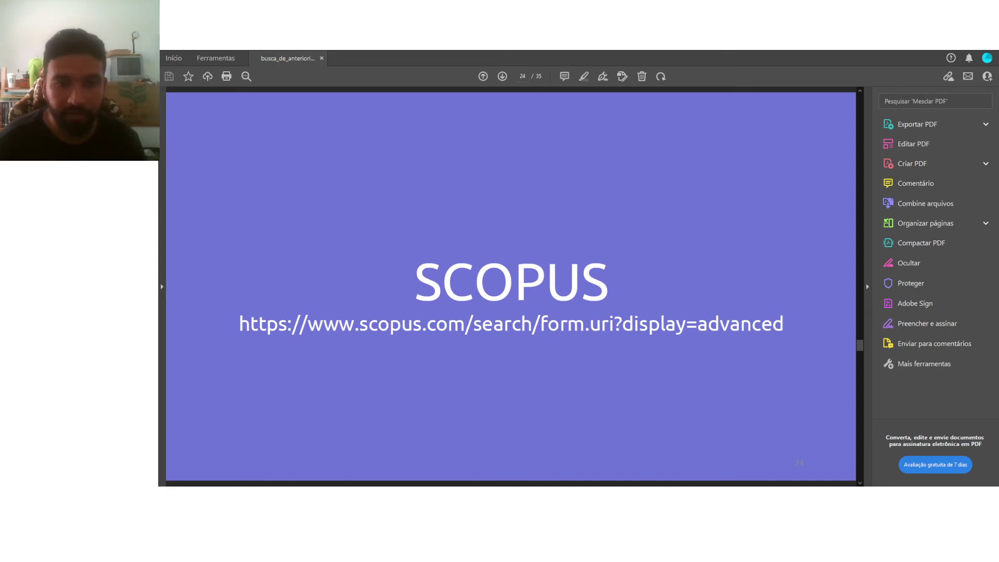
- Return to the browser and close the 404 Not Found, INPI, CNPJ search and PDF pages, leaving the CAPES portal open
key("alt+Tab")
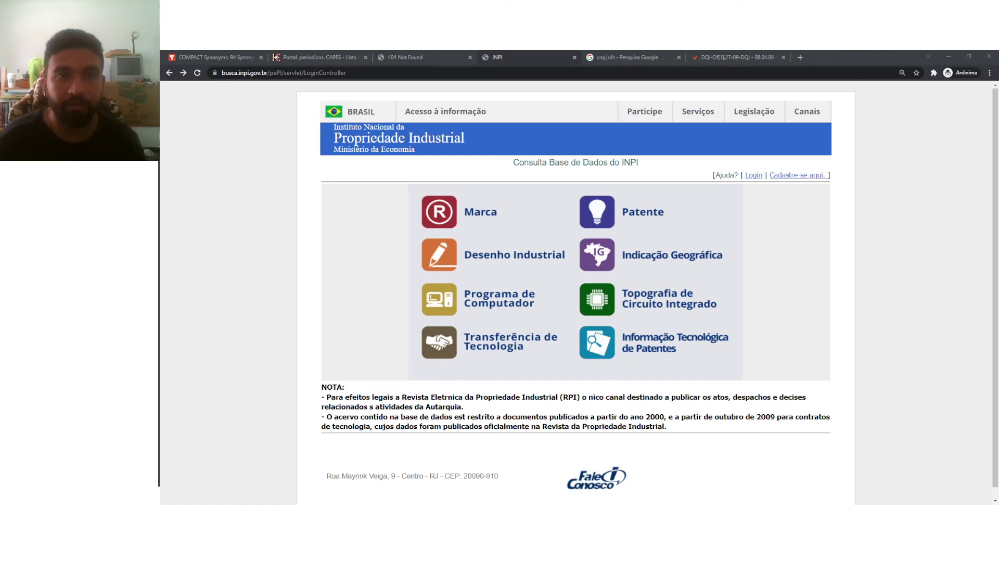
left_click(470, 57)
left_click(470, 55)
left_click(470, 54)
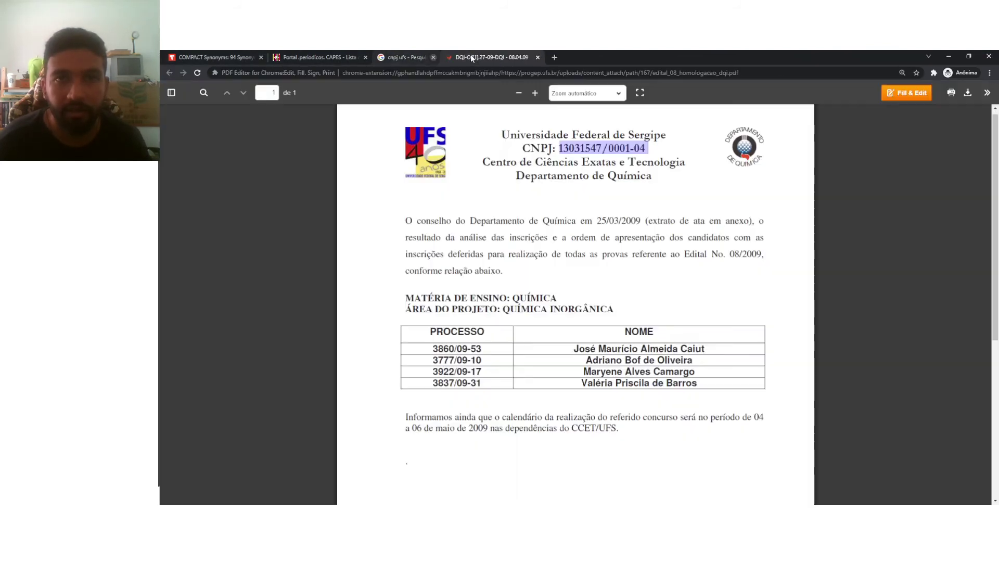
middle_click(470, 54)
middle_click(471, 54)
- Check which institution provides the current access to the CAPES portal
scroll(411, 290, "up", 1)
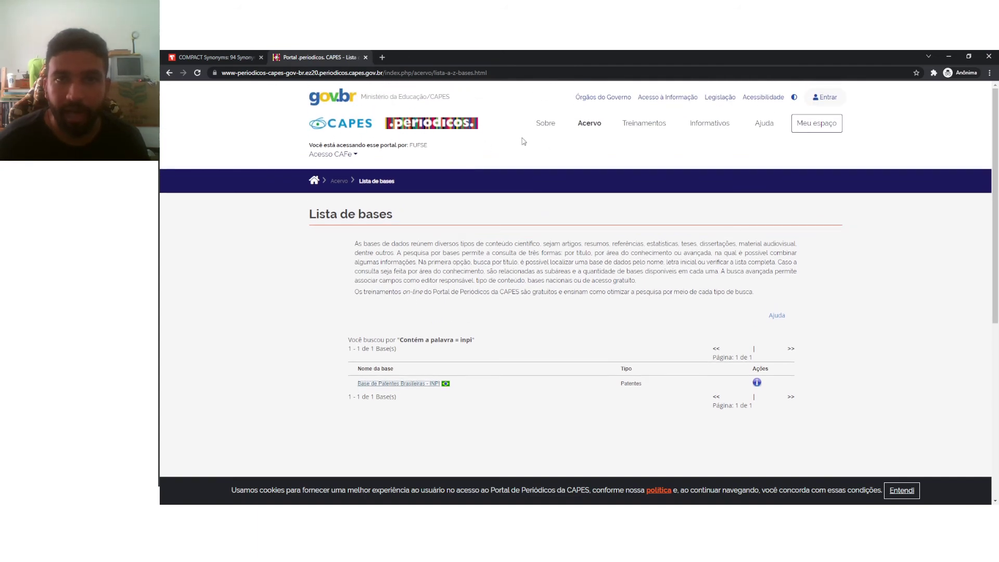
left_click_drag(309, 146, 434, 151)
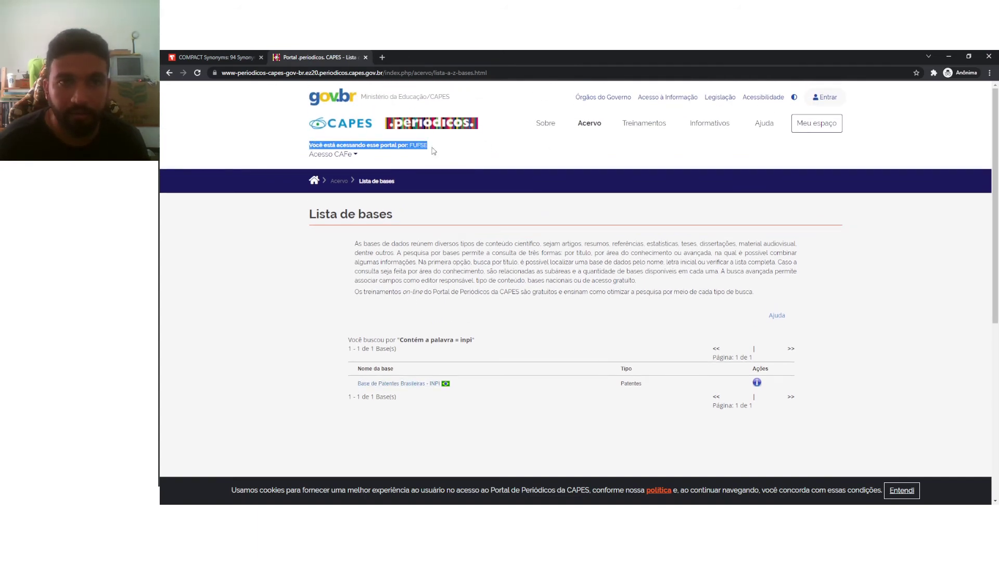
left_click(424, 144)
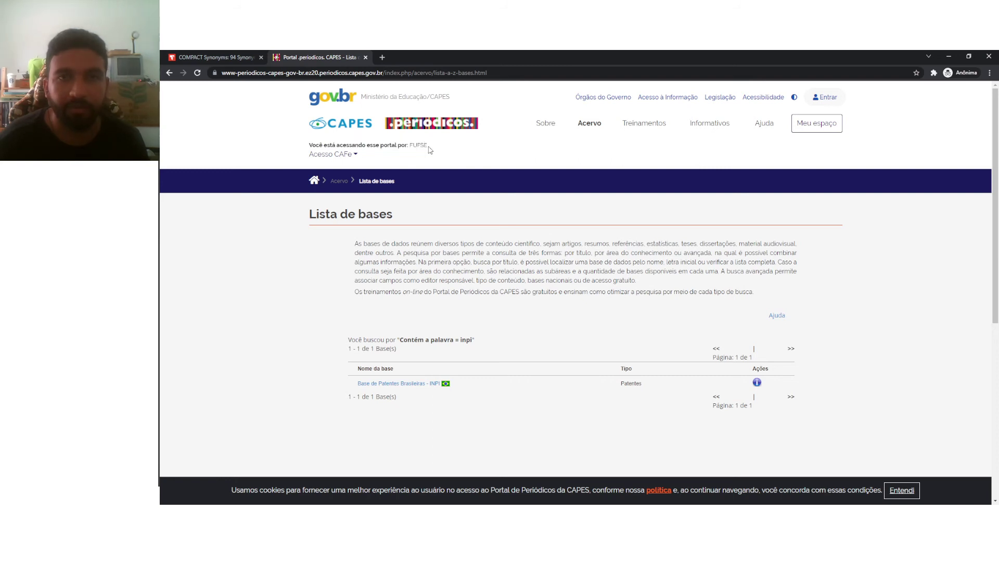
- Open the Lista de bases in the CAPES portal and search for databases with "scopus" in the title
mouse_move(593, 132)
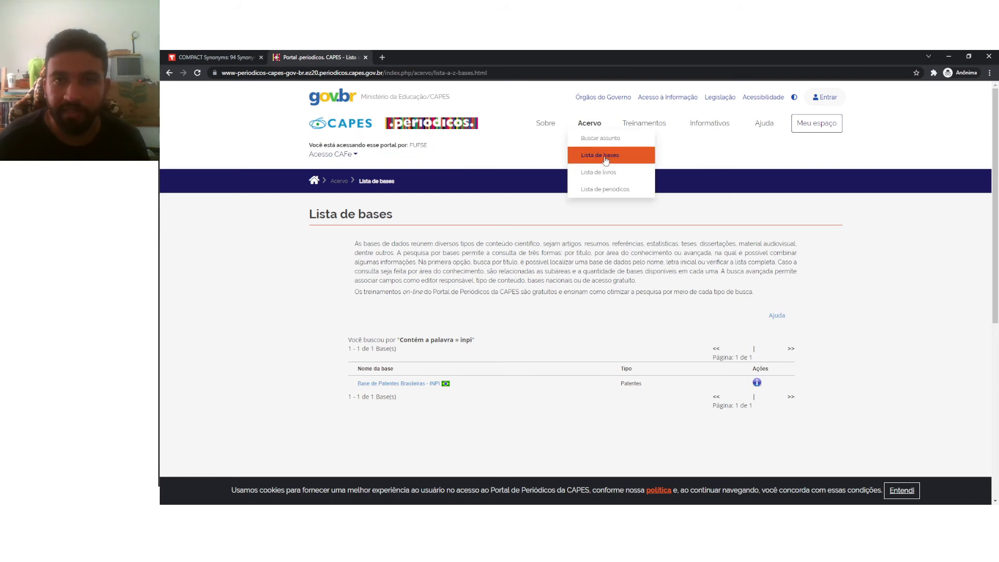
left_click(604, 156)
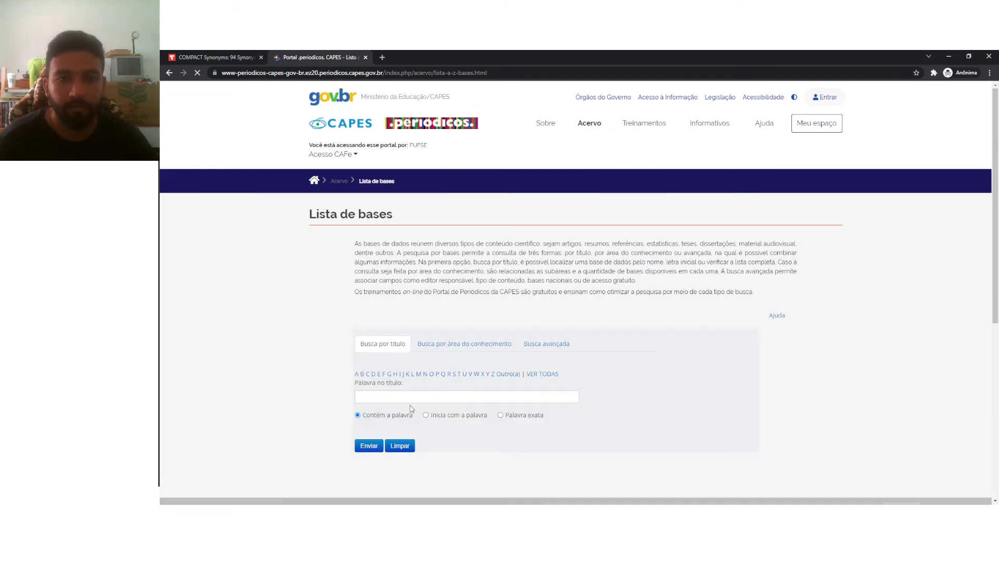
left_click(413, 397)
type("s")
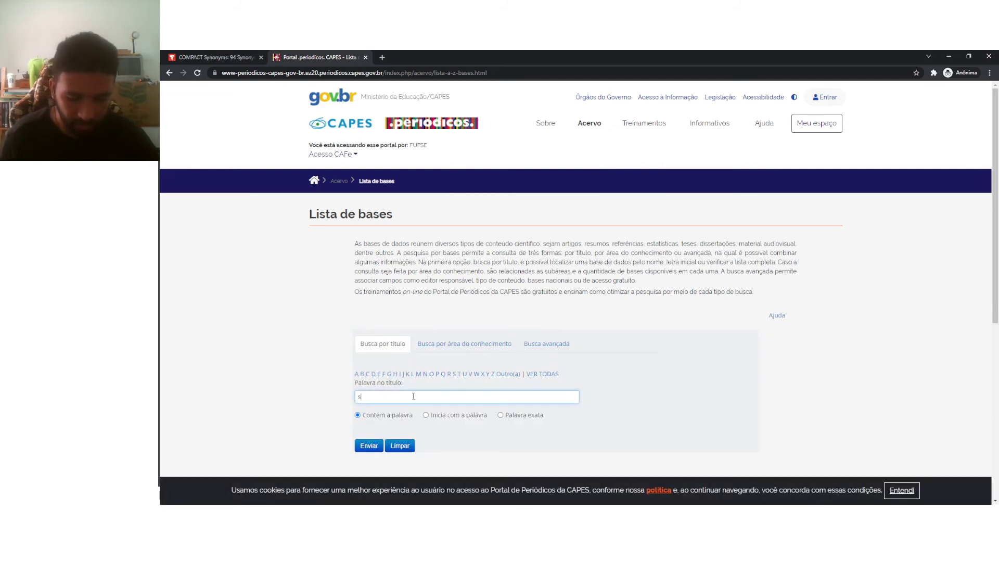
type("copus")
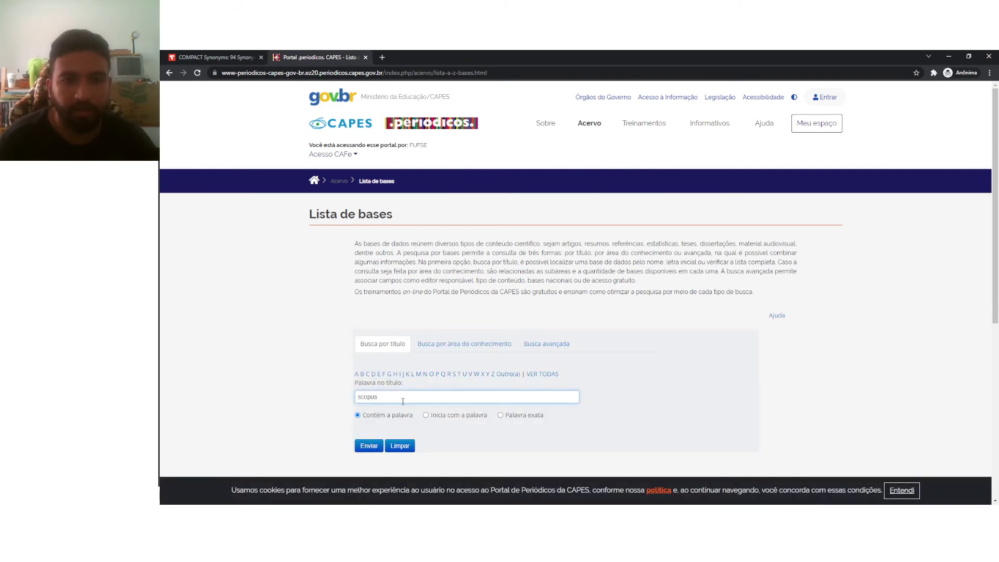
left_click(368, 447)
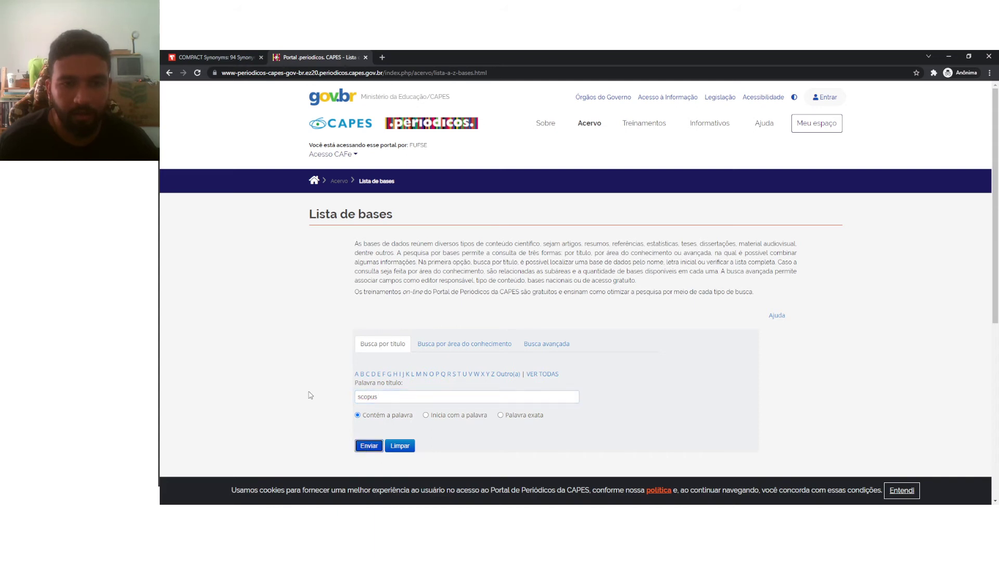
- Check the type of the database found and open SCOPUS (Elsevier)
scroll(367, 335, "down", 1)
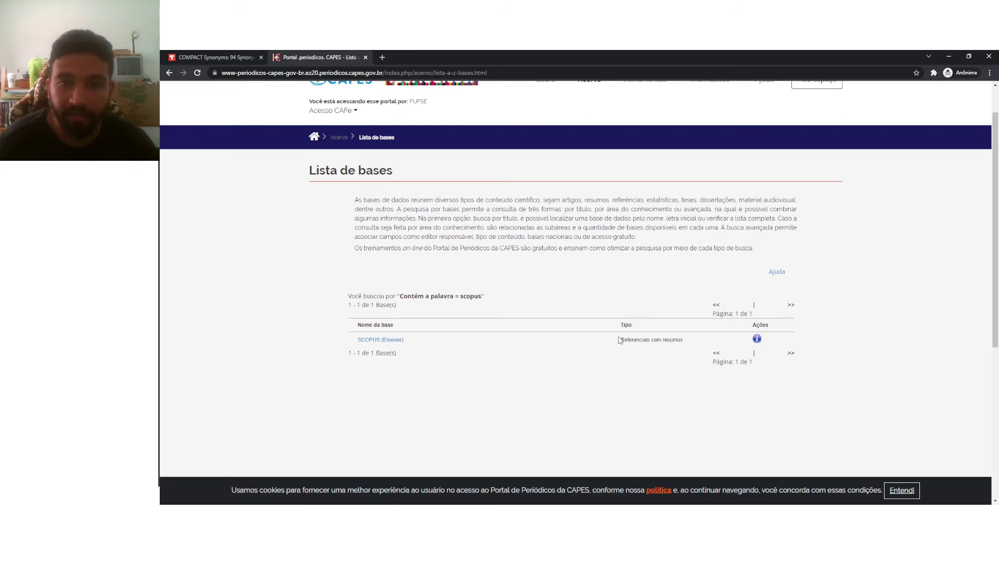
left_click_drag(622, 341, 685, 344)
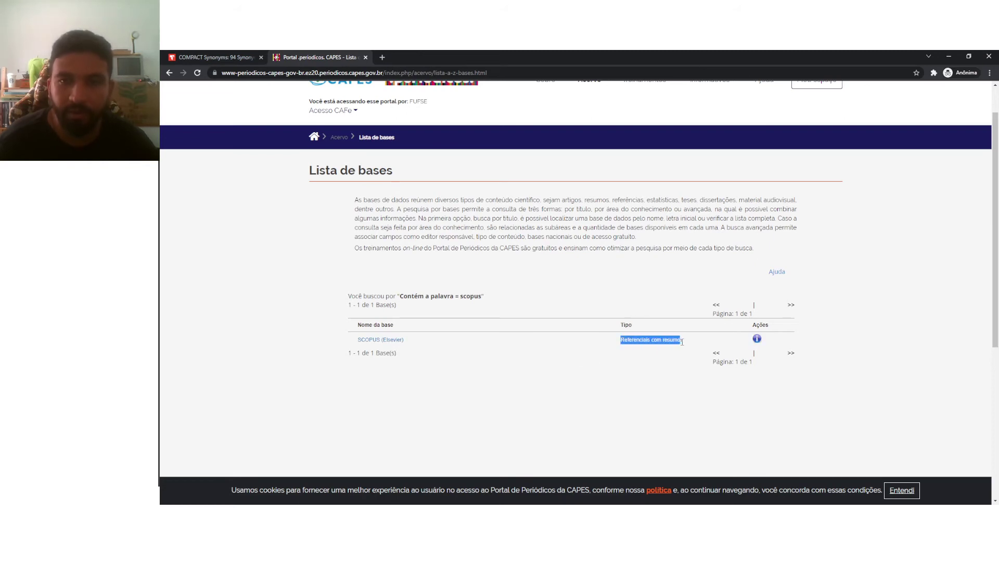
left_click(386, 340)
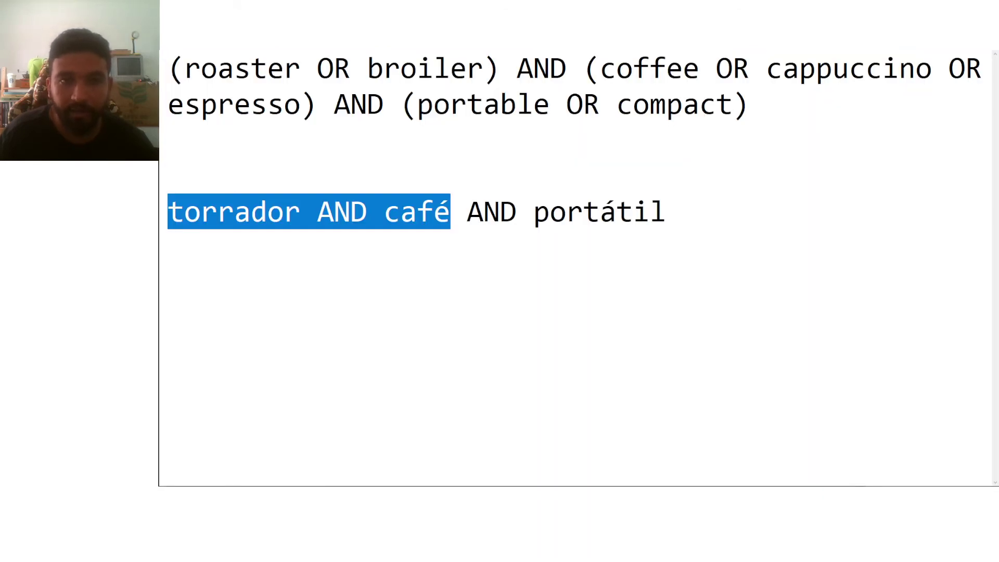
- Copy the English search expression "(roaster OR broiler) AND (coffee OR cappuccino OR espresso) AND (portable OR compact)" from the notes
left_click_drag(175, 63, 762, 110)
key("ctrl+c")
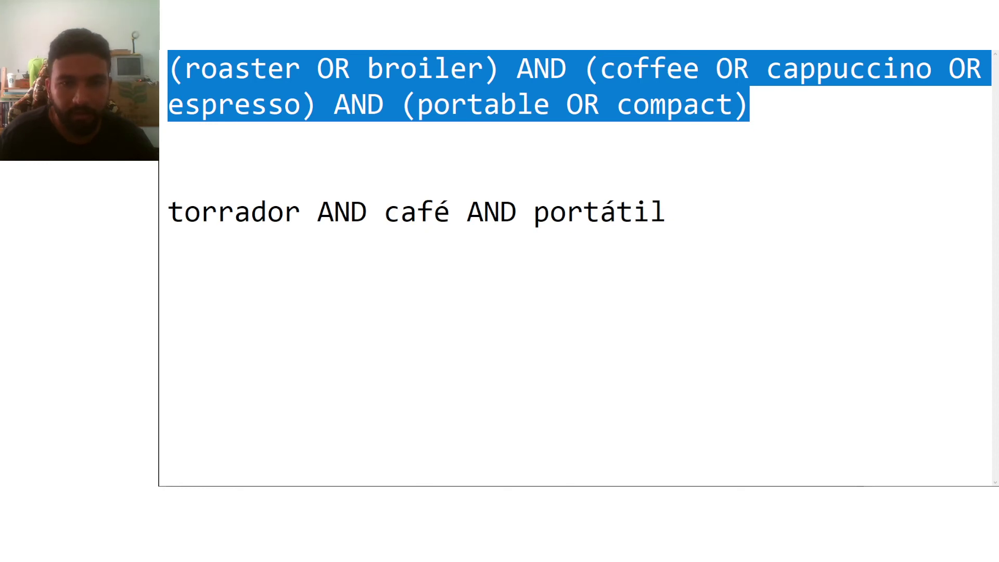
- Search Scopus documents by article title, abstract and keywords for "(roaster OR broiler) AND (coffee OR cappuccino OR espresso) AND (portable OR compact)"
key("alt+Tab")
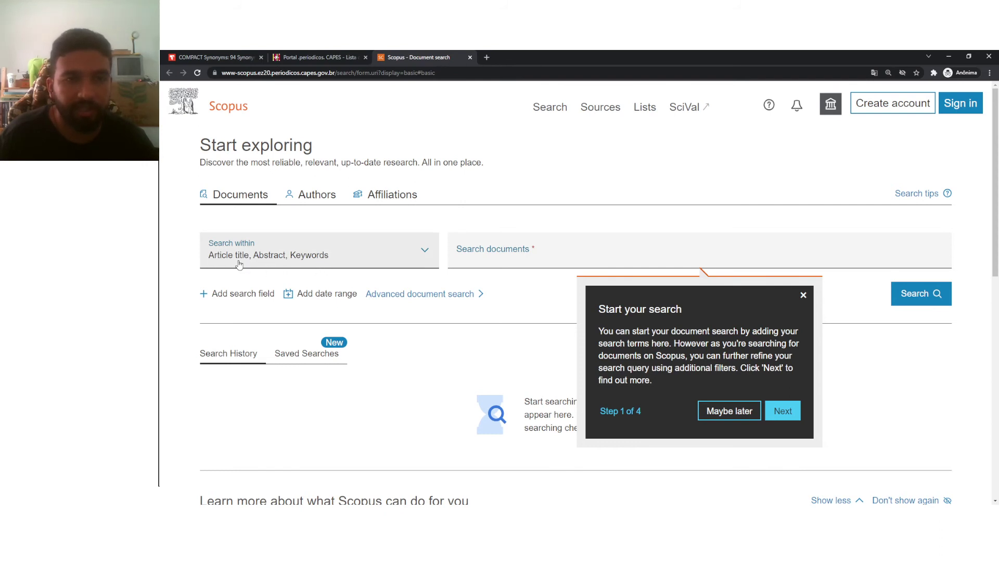
left_click(488, 252)
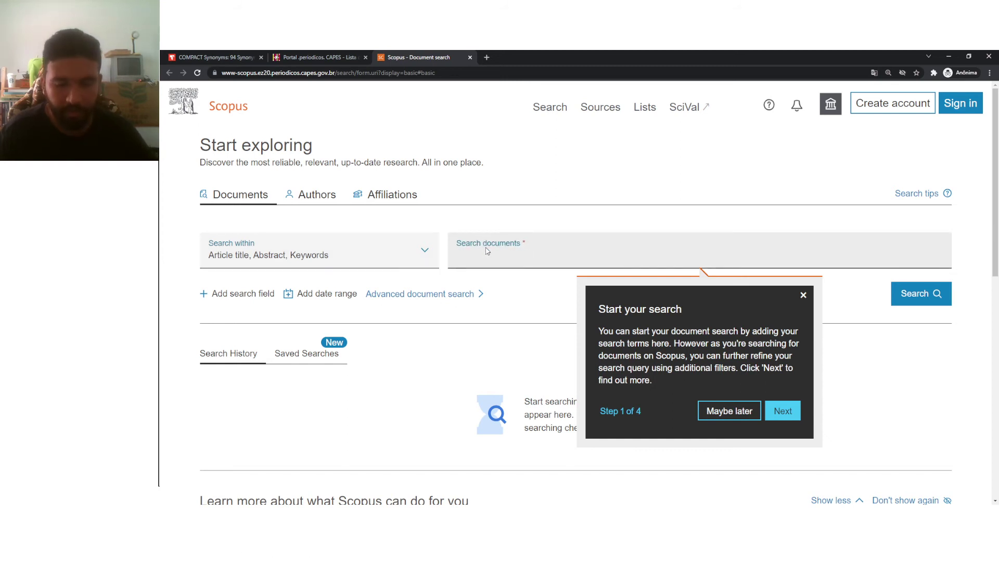
key("ctrl+v")
left_click(803, 296)
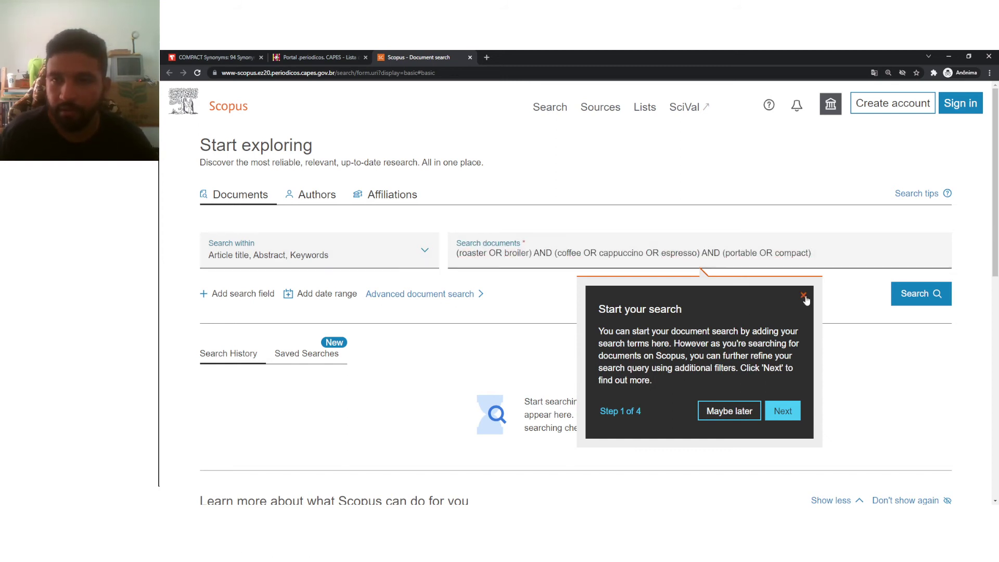
left_click(916, 300)
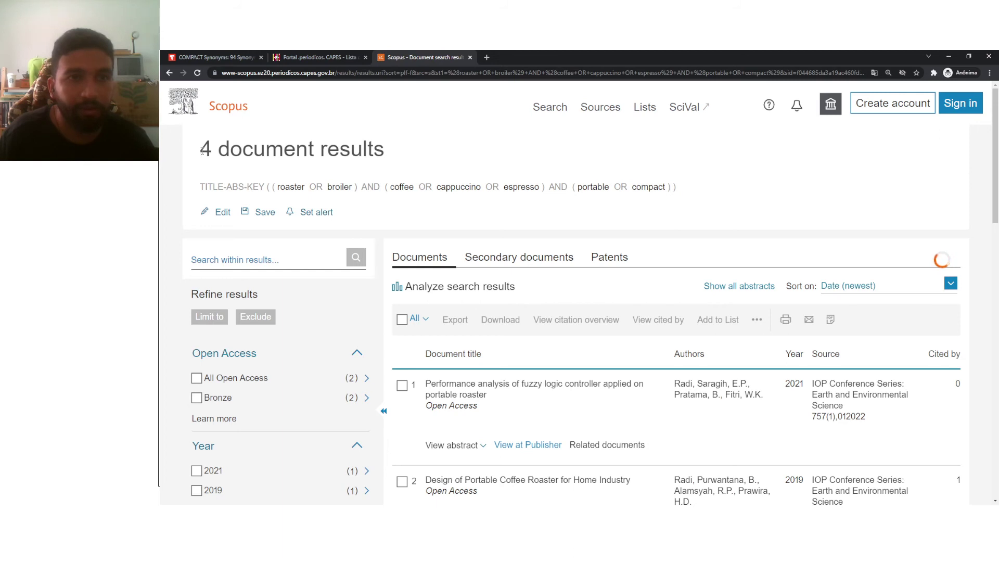
- Check the number of Scopus document results and review the open access, year, author and subject area filters
left_click_drag(201, 150, 382, 167)
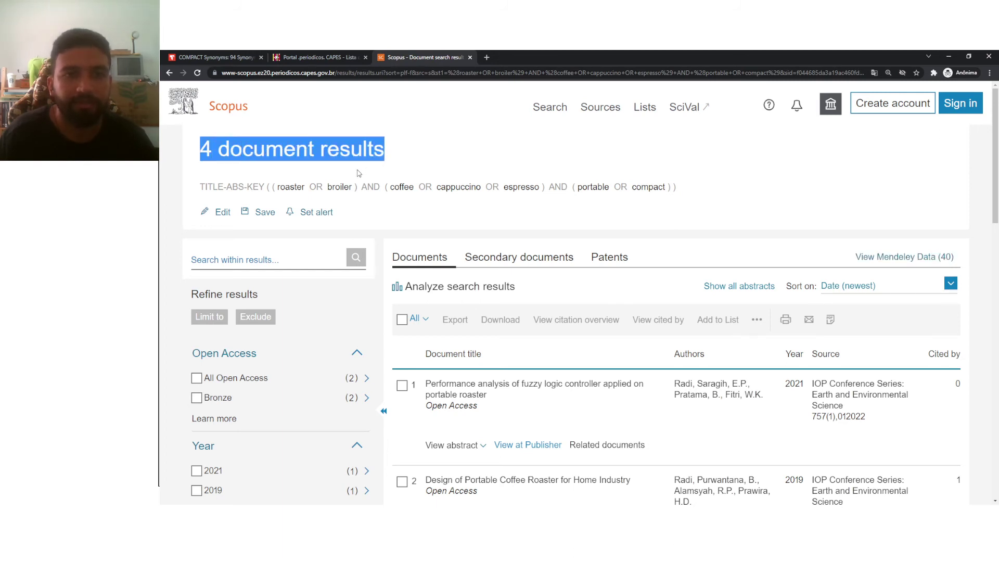
scroll(363, 170, "down", 3)
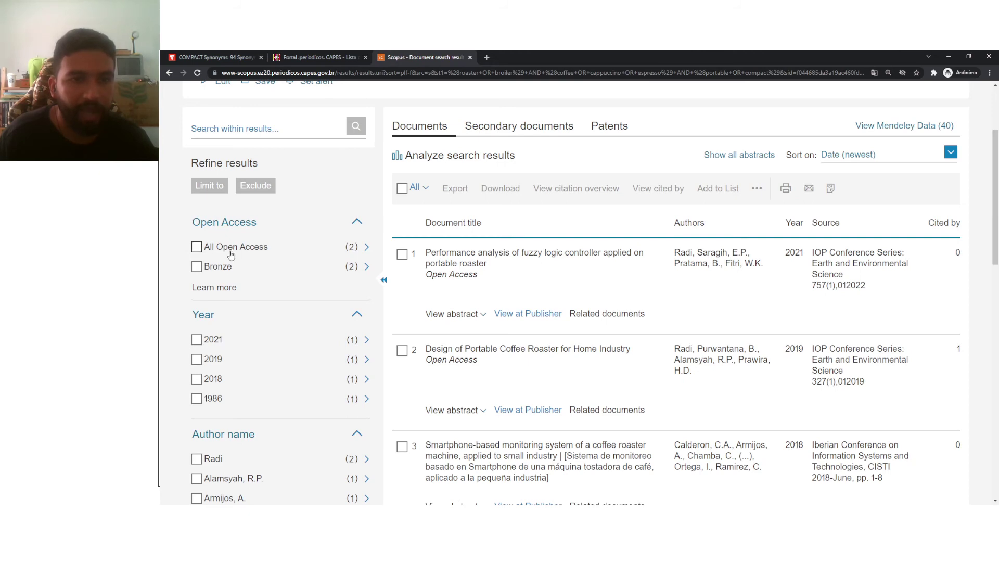
scroll(218, 275, "down", 2)
scroll(217, 277, "down", 2)
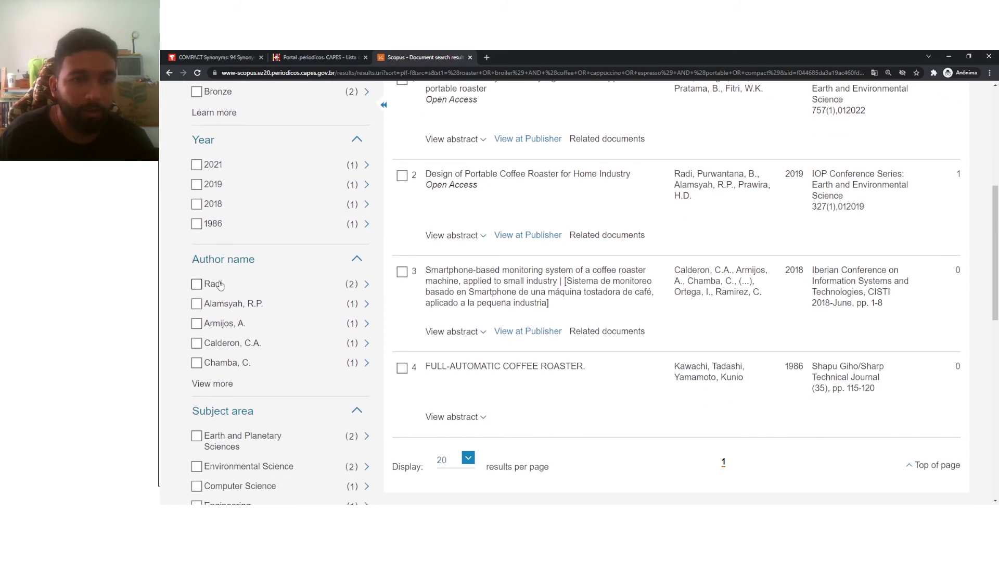
scroll(213, 284, "down", 3)
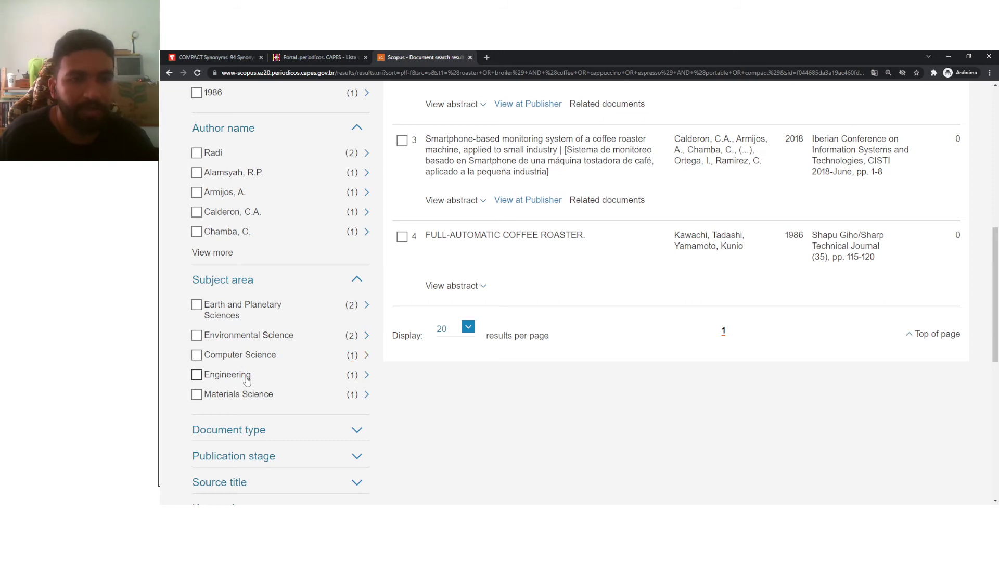
middle_click(337, 392)
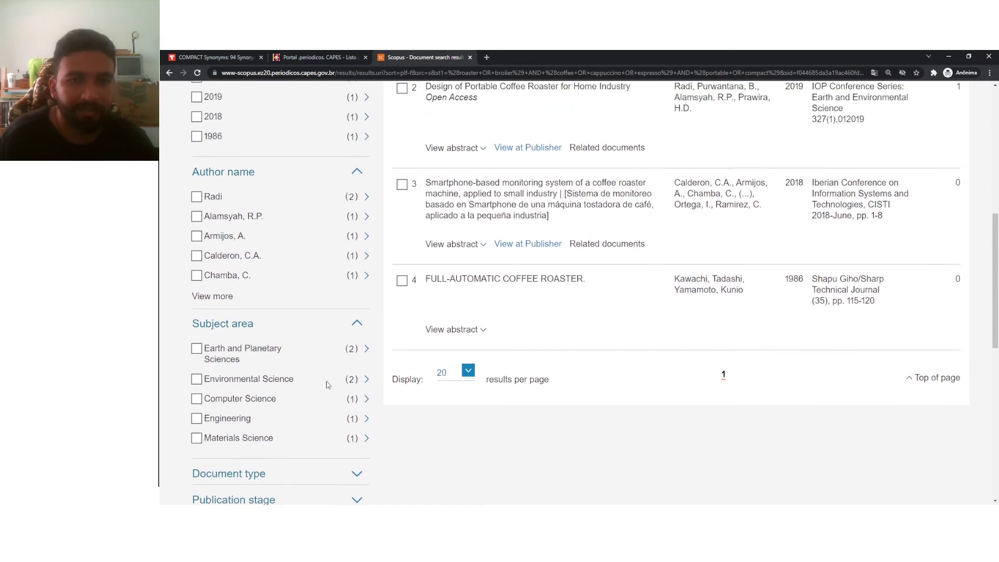
scroll(328, 386, "down", 2)
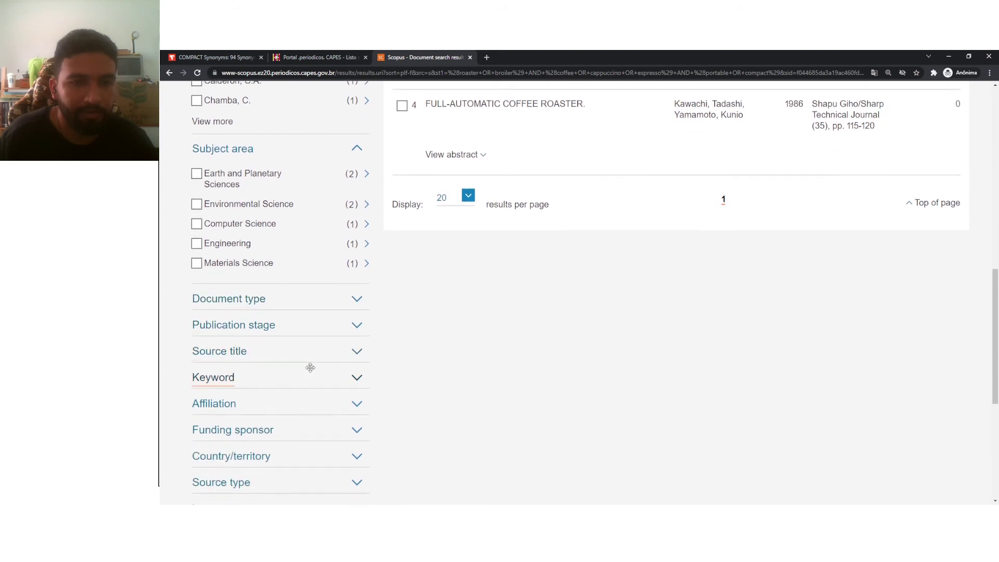
- Expand the Document type filter, look over the remaining filter categories and review the titles of the listed documents
left_click(356, 300)
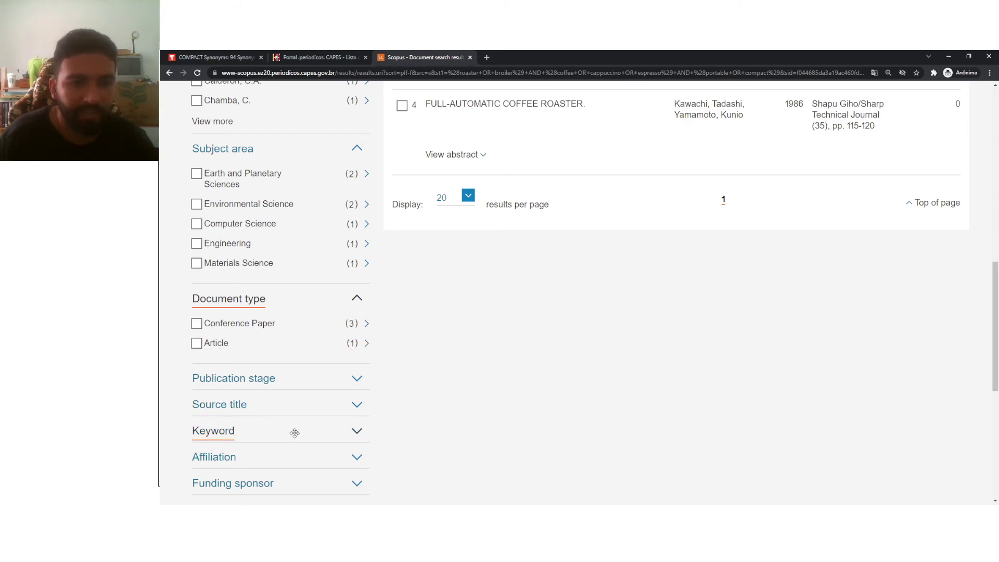
scroll(305, 440, "down", 3)
scroll(486, 312, "up", 8)
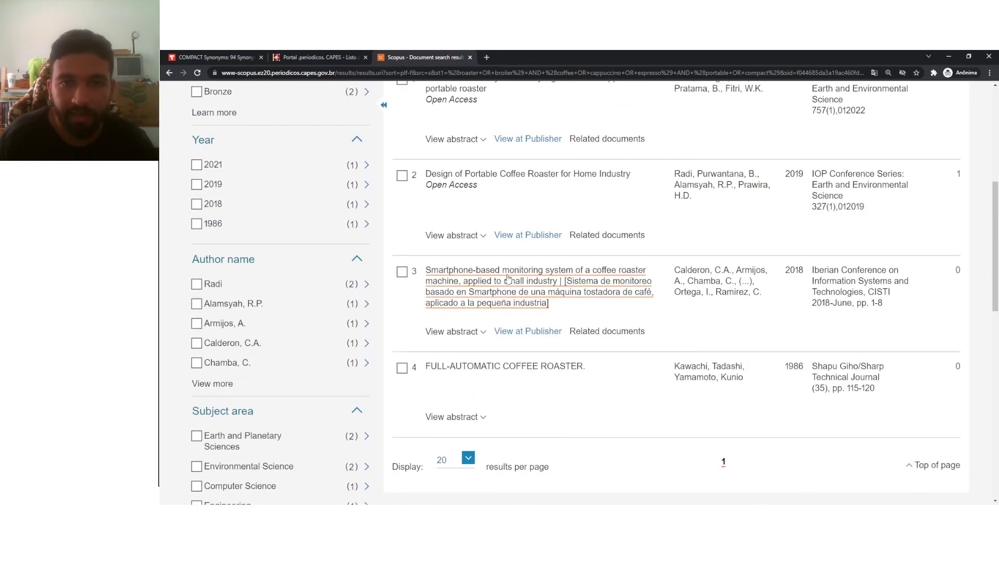
scroll(507, 274, "up", 2)
scroll(475, 258, "down", 3)
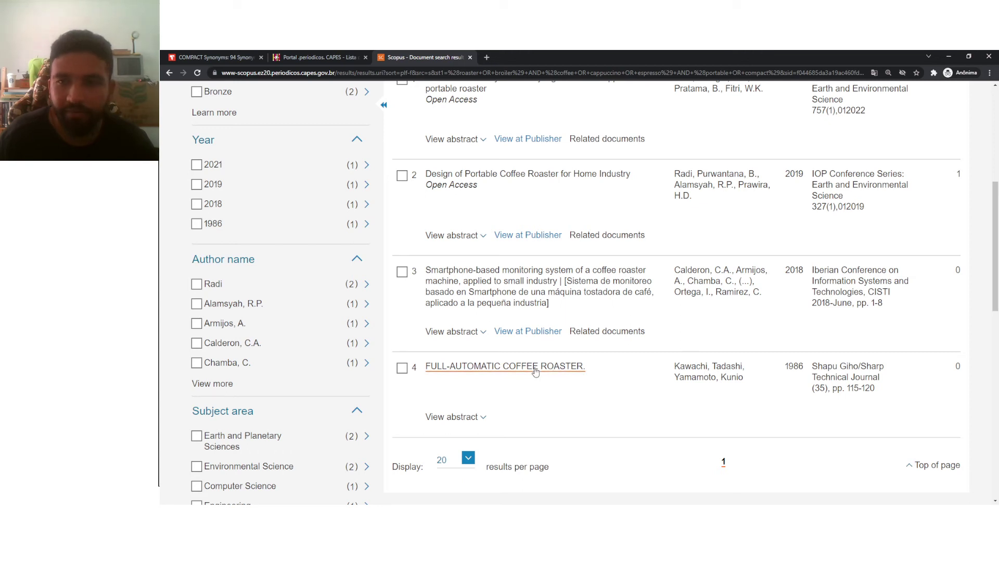
- Open the document "FULL-AUTOMATIC COFFEE ROASTER." and read its publication details and abstract
left_click(535, 370)
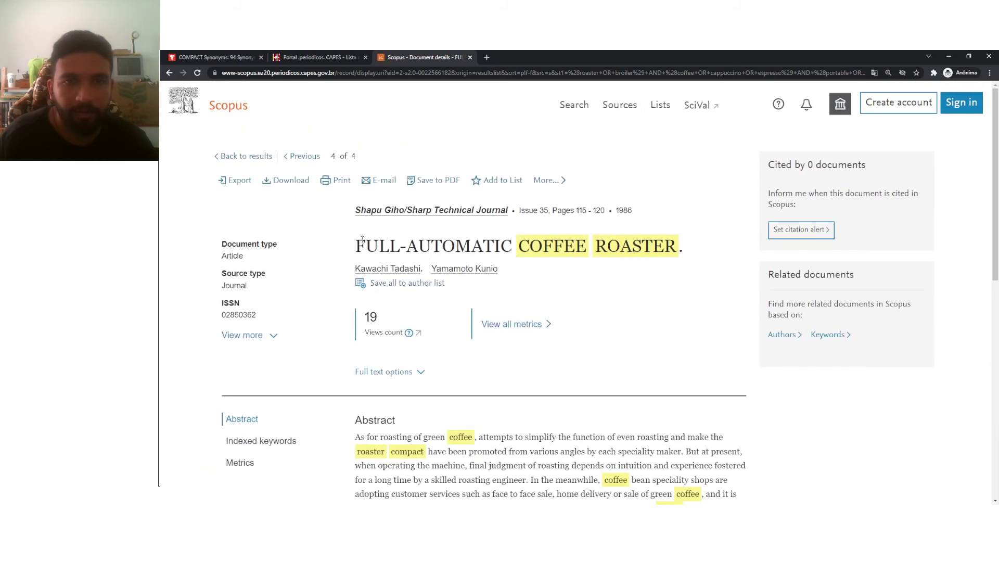
scroll(533, 245, "down", 3)
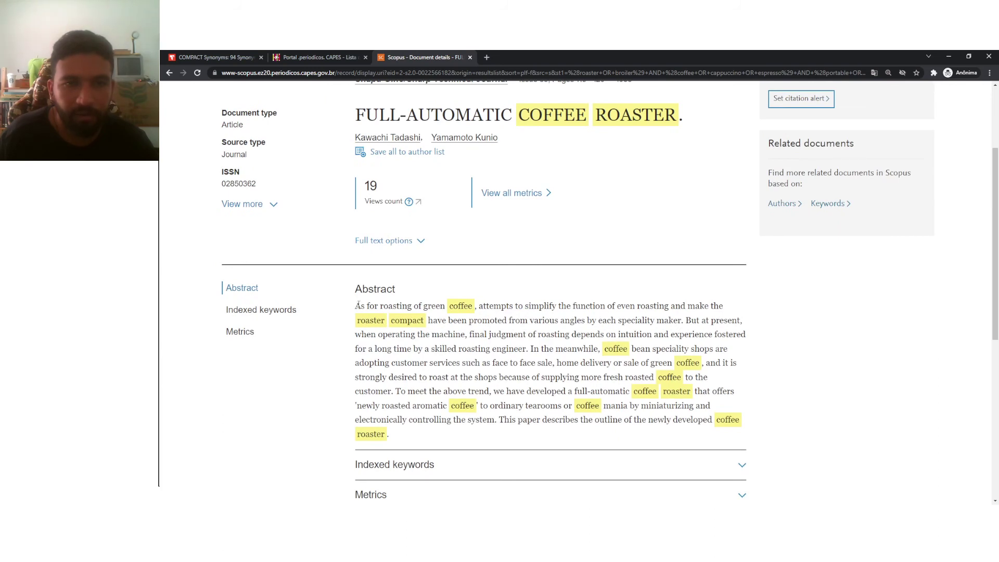
scroll(364, 307, "up", 2)
scroll(369, 311, "down", 3)
scroll(374, 315, "up", 1)
scroll(349, 170, "up", 1)
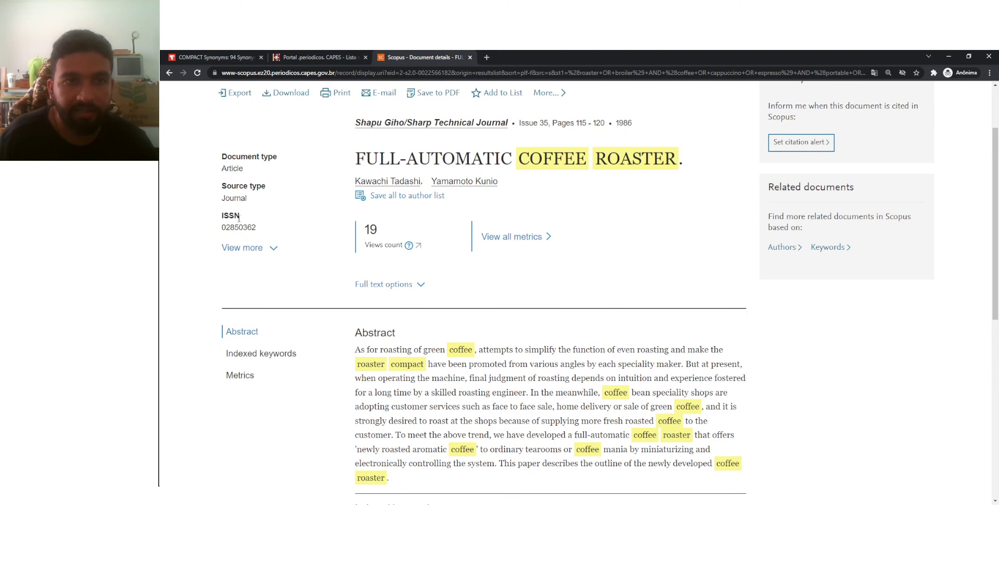
scroll(236, 197, "up", 1)
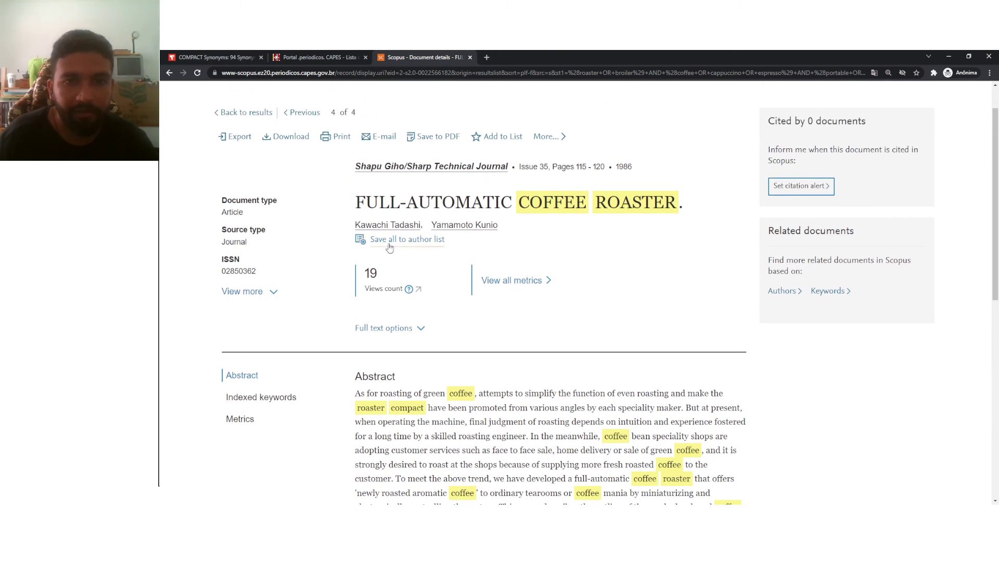
scroll(302, 204, "up", 1)
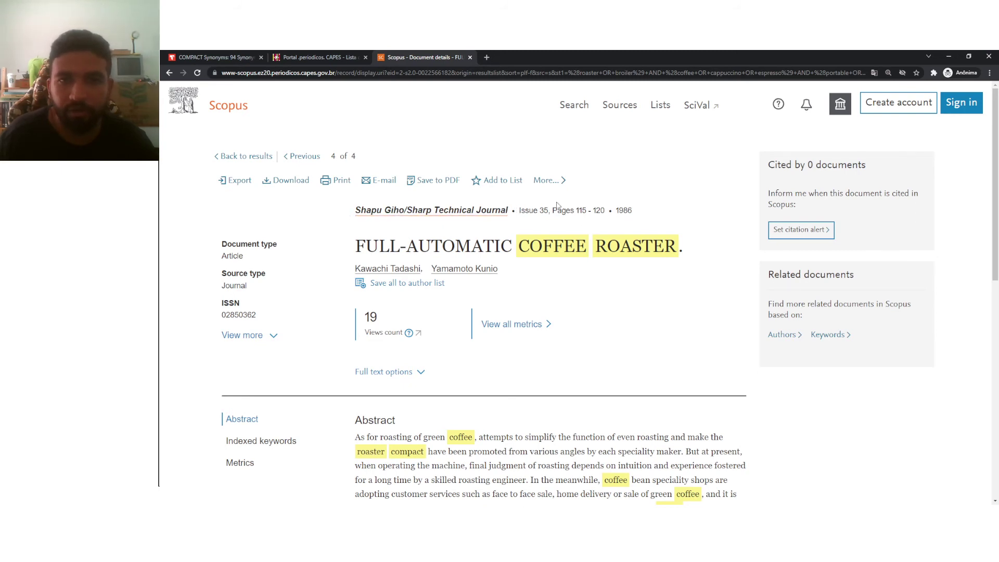
scroll(619, 213, "down", 4)
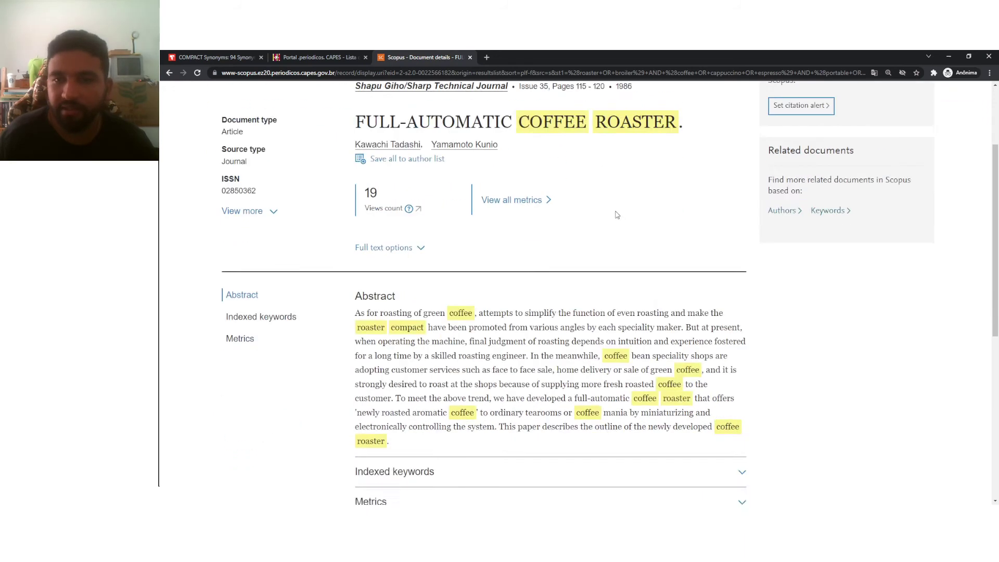
scroll(613, 211, "down", 2)
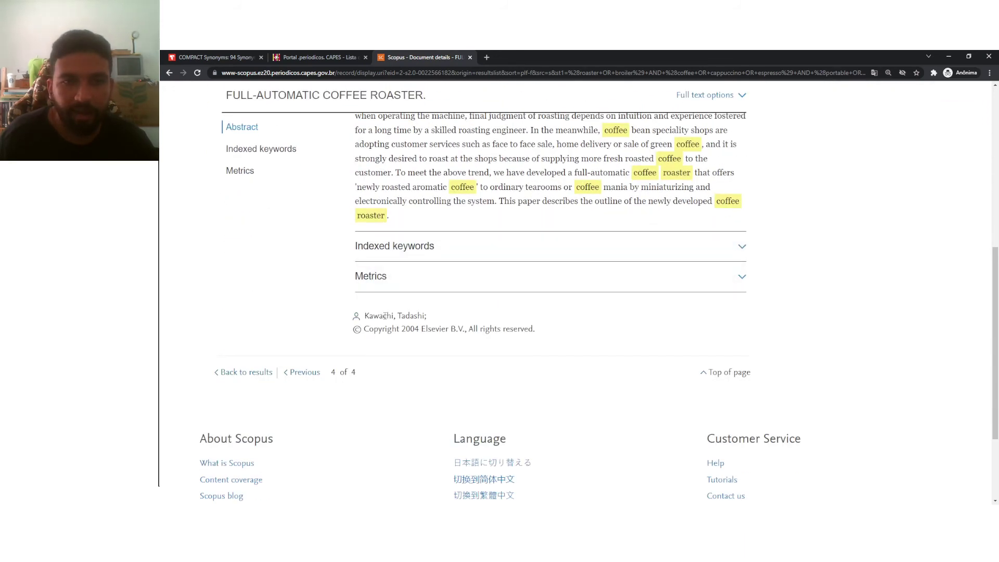
- Expand the Metrics and Indexed keywords sections of the coffee roaster article and review their contents
left_click(408, 277)
left_click(465, 250)
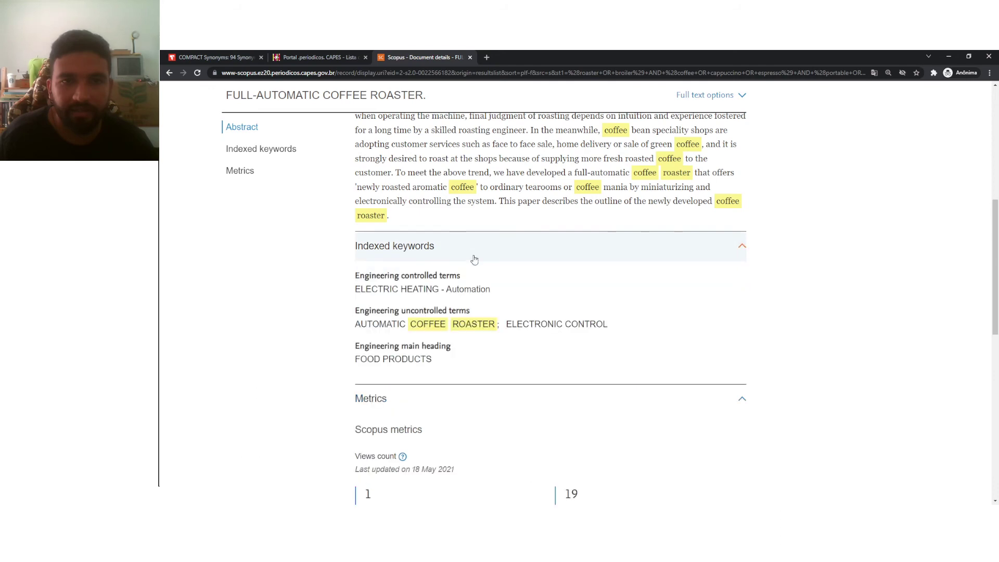
scroll(485, 332, "down", 5)
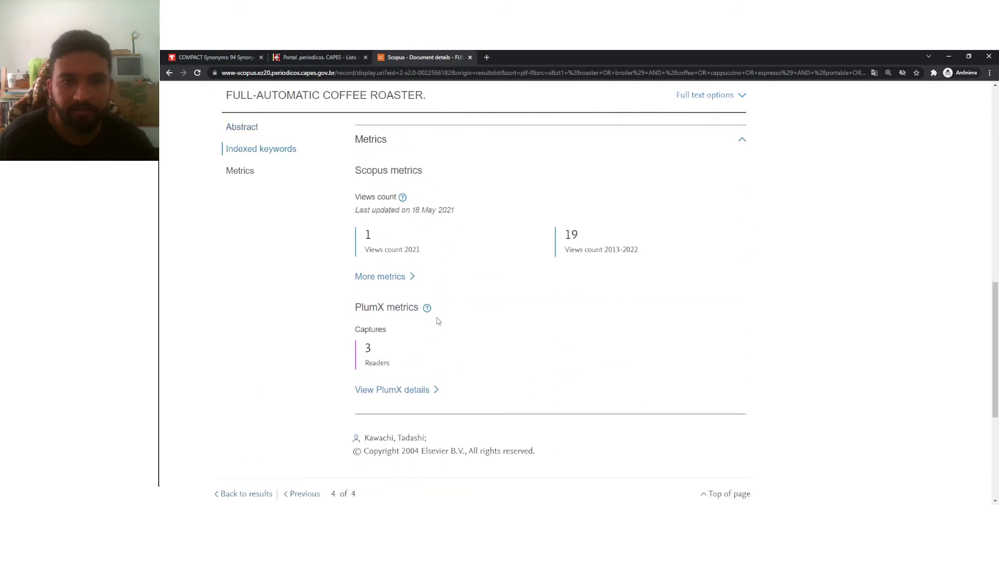
scroll(438, 322, "up", 11)
scroll(437, 309, "up", 1)
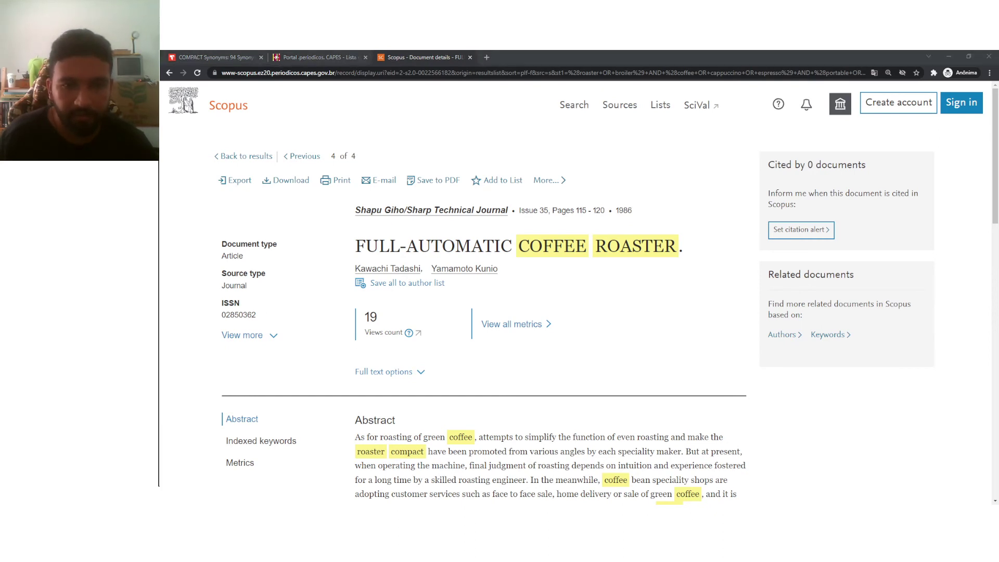
- Switch to the presentation PDF, check the slide on the database after SCOPUS, and return to the browser
key("alt+Tab")
key("alt+Tab")
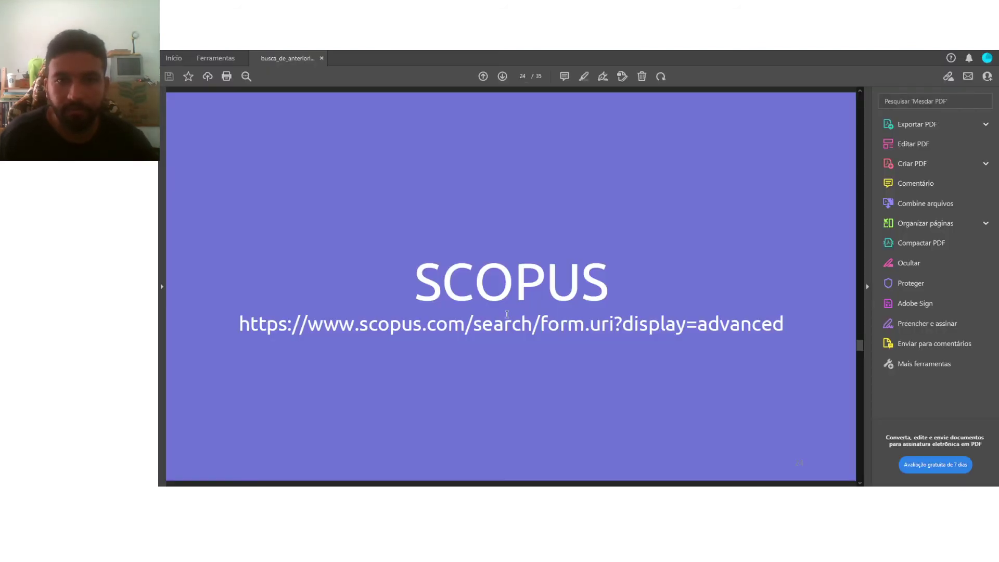
scroll(507, 314, "down", 1)
scroll(483, 309, "down", 1)
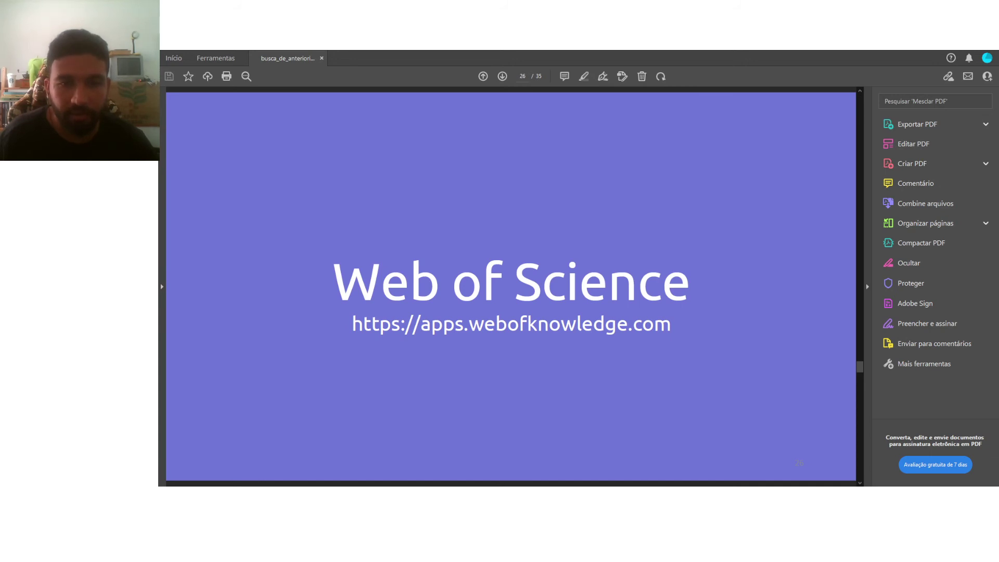
key("alt+Tab")
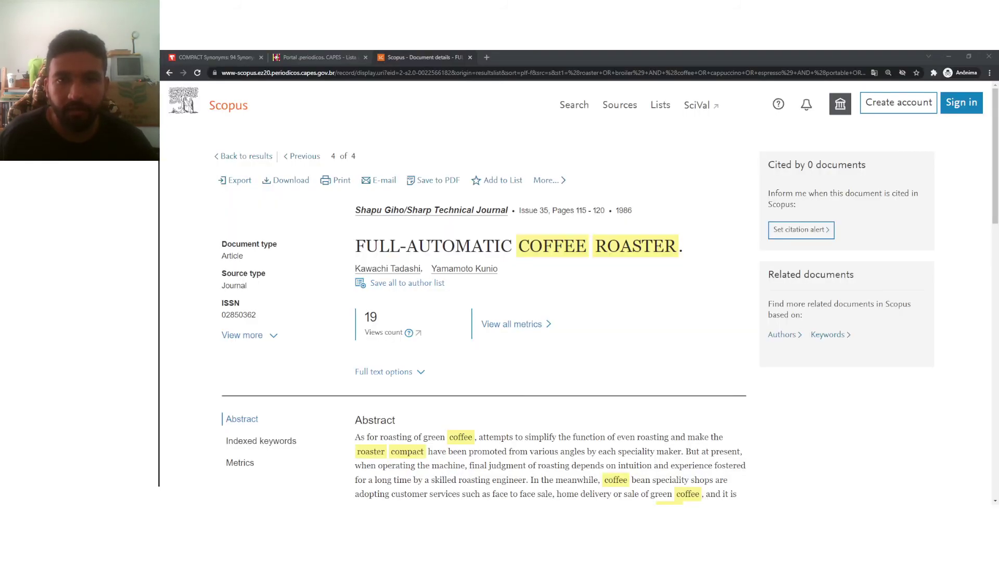
- Look at the Acervo options in the CAPES portal, and return Scopus from the article record to the document results
left_click(288, 56)
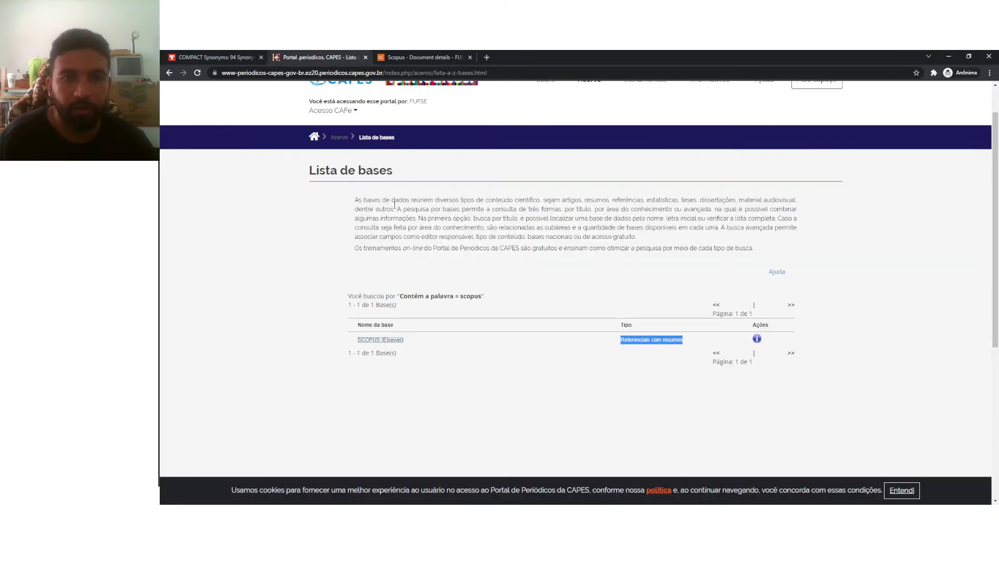
scroll(527, 234, "up", 2)
mouse_move(590, 127)
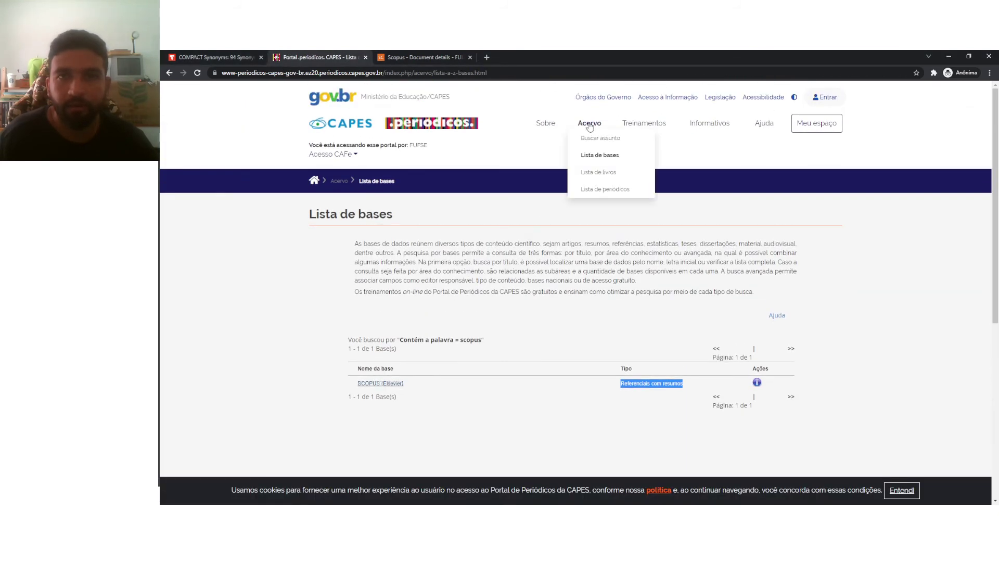
left_click(417, 57)
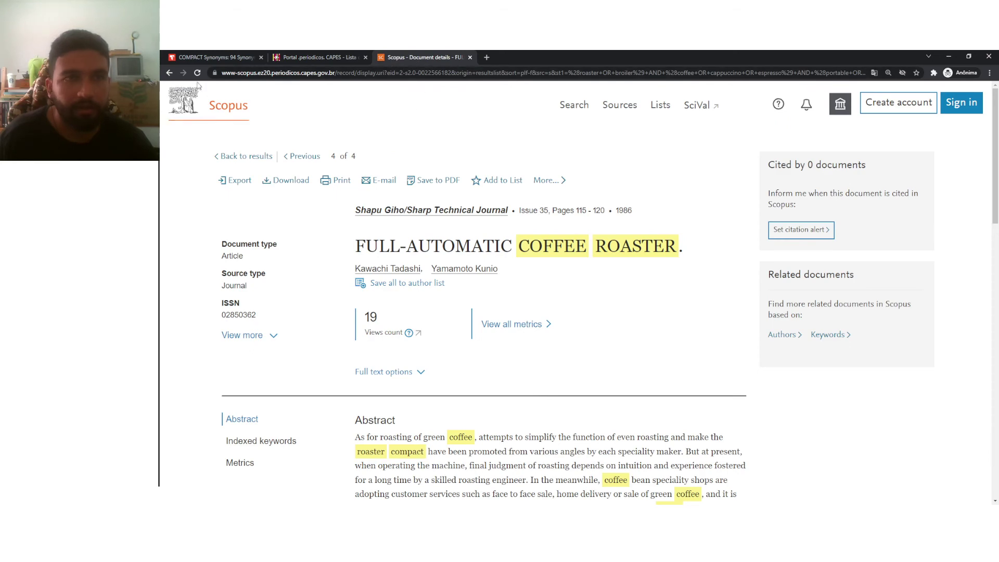
left_click(169, 72)
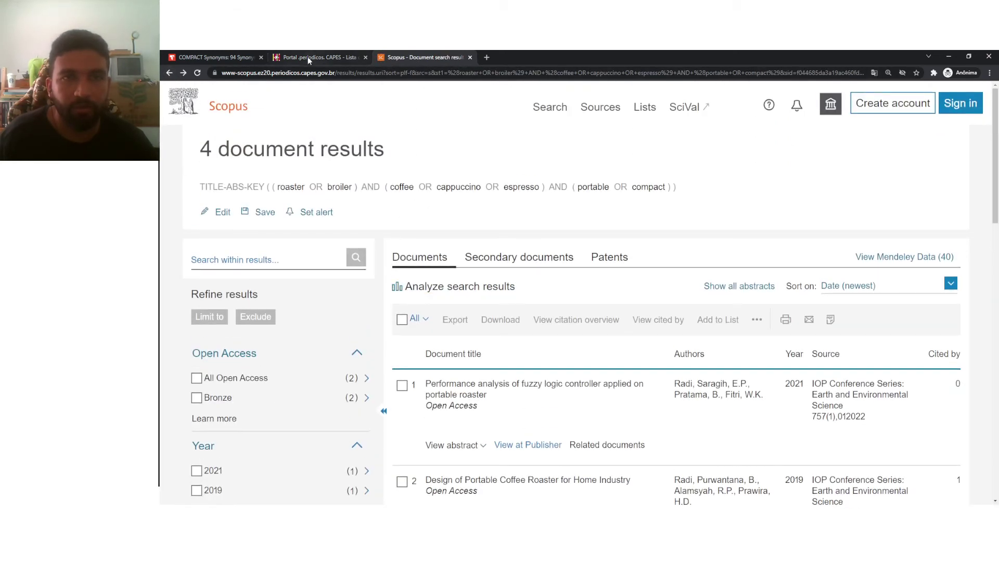
- Reopen the Lista de bases in the CAPES portal and search for databases containing "web of science" in the title
left_click(307, 57)
mouse_move(595, 126)
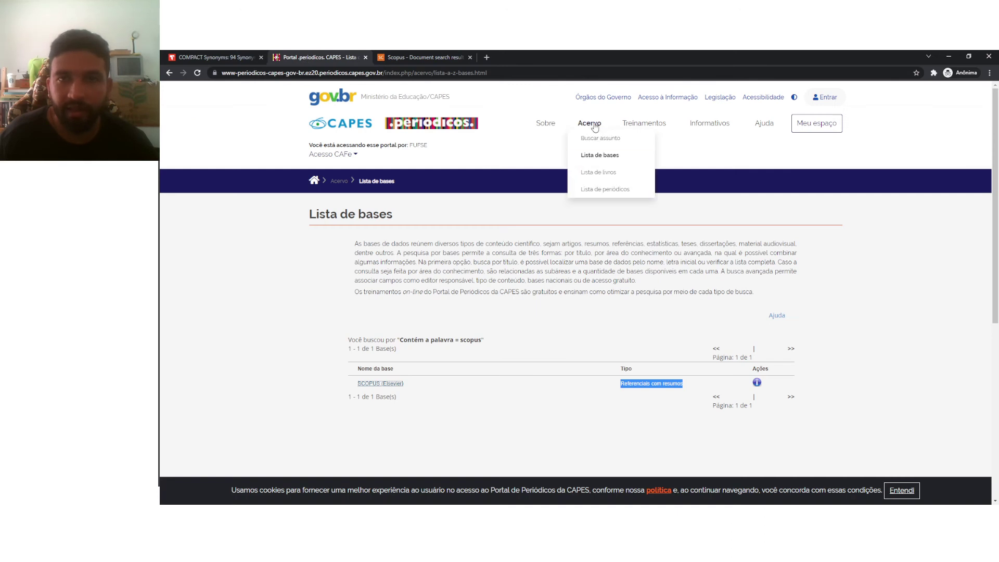
left_click(605, 156)
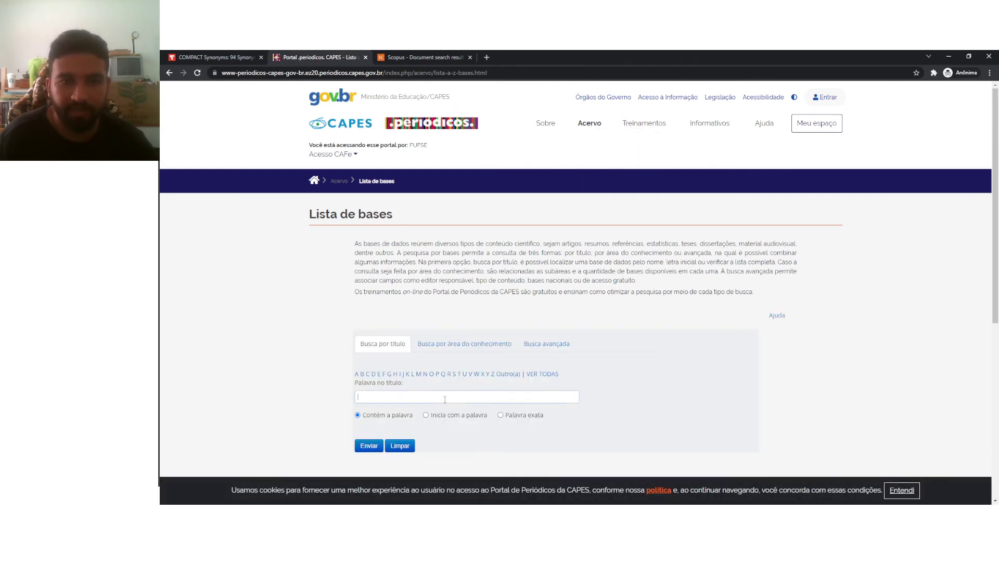
left_click(445, 399)
type("web")
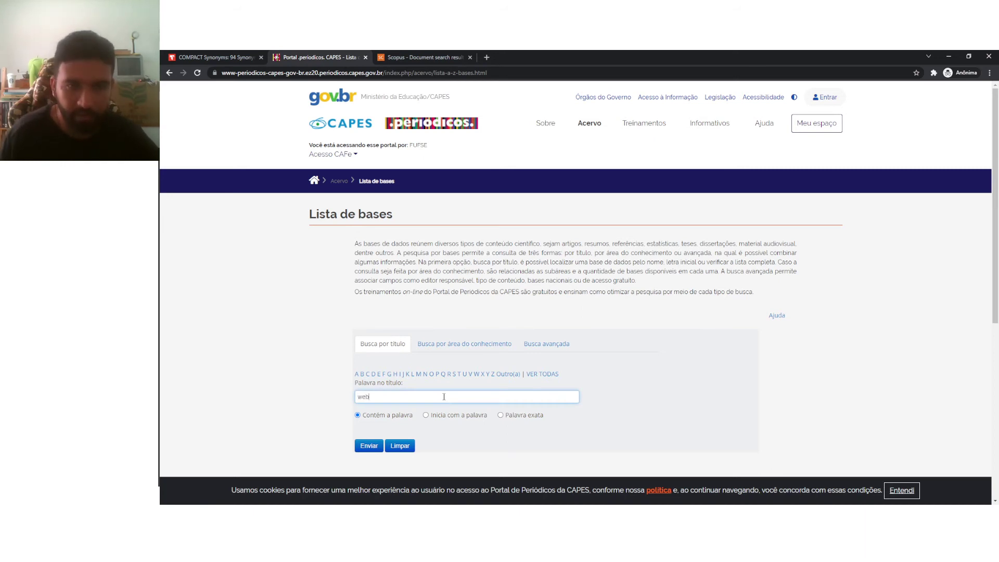
type(" of science")
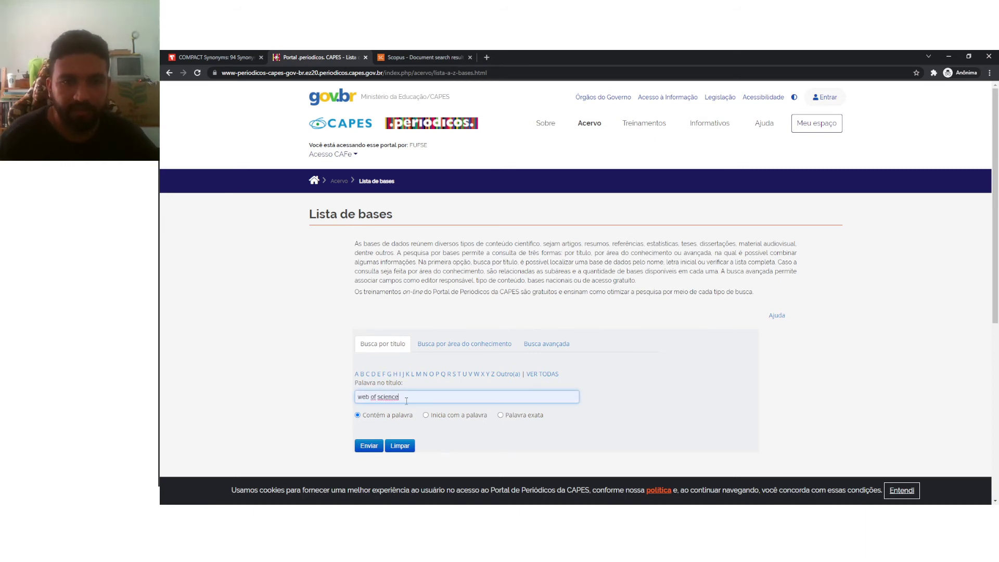
left_click(373, 450)
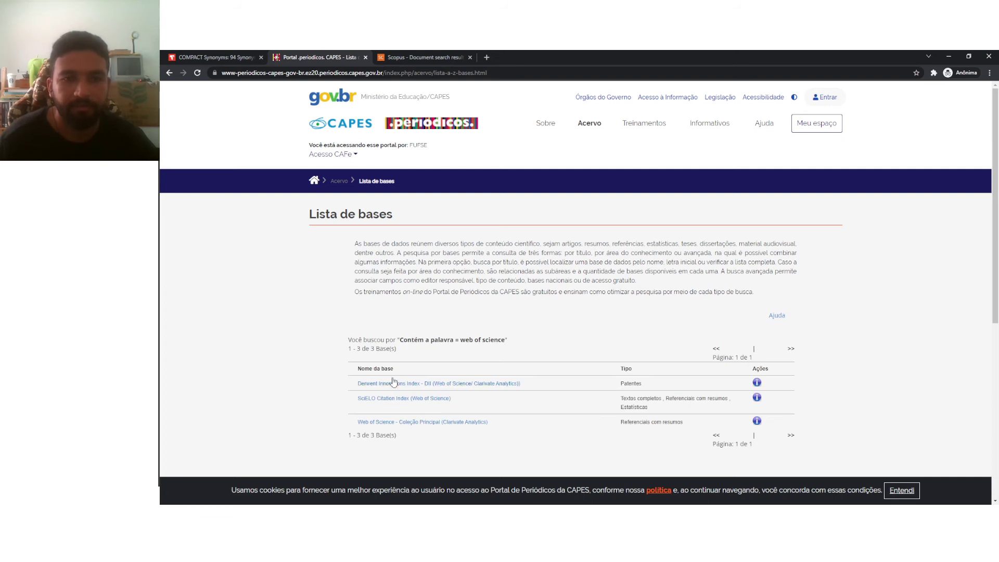
- Review the content types of the listed databases and open Web of Science - Coleção Principal (Clarivate Analytics)
scroll(394, 349, "down", 2)
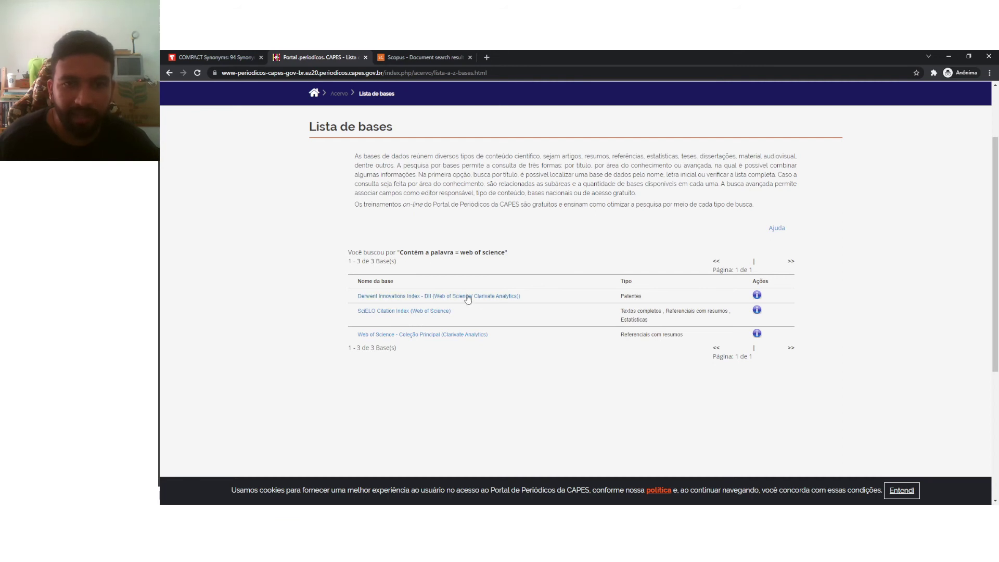
left_click_drag(622, 294, 645, 303)
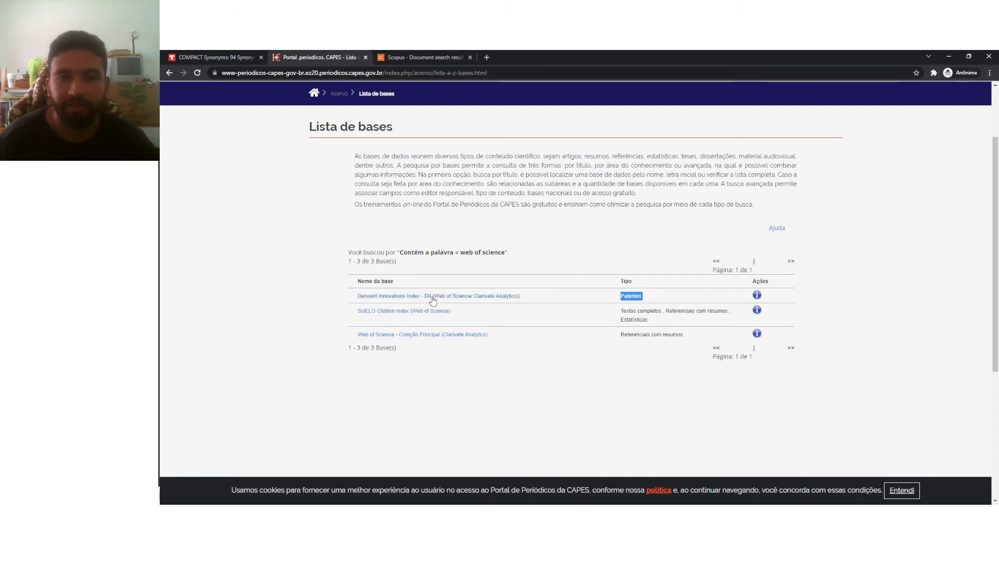
left_click(622, 311)
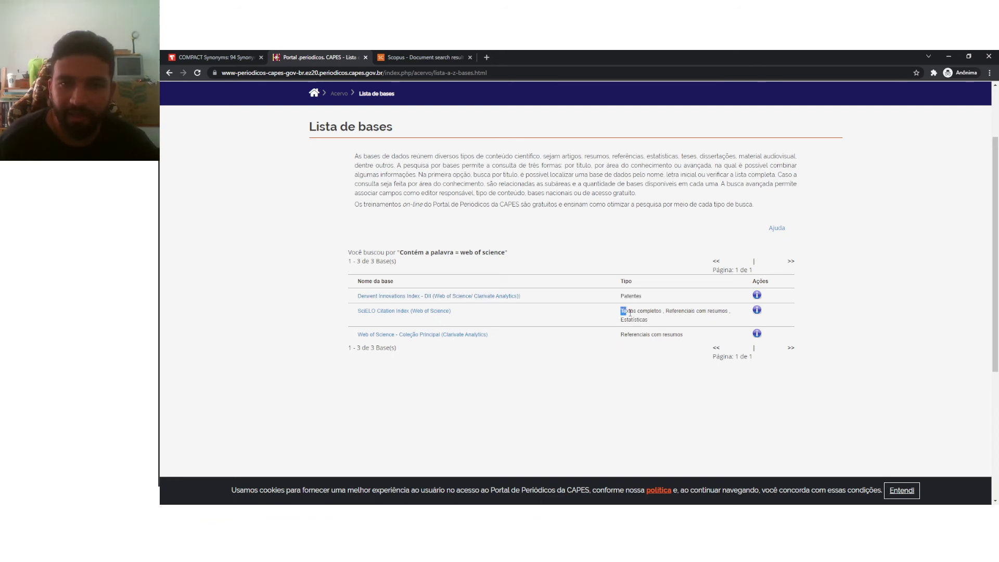
left_click_drag(630, 313, 677, 346)
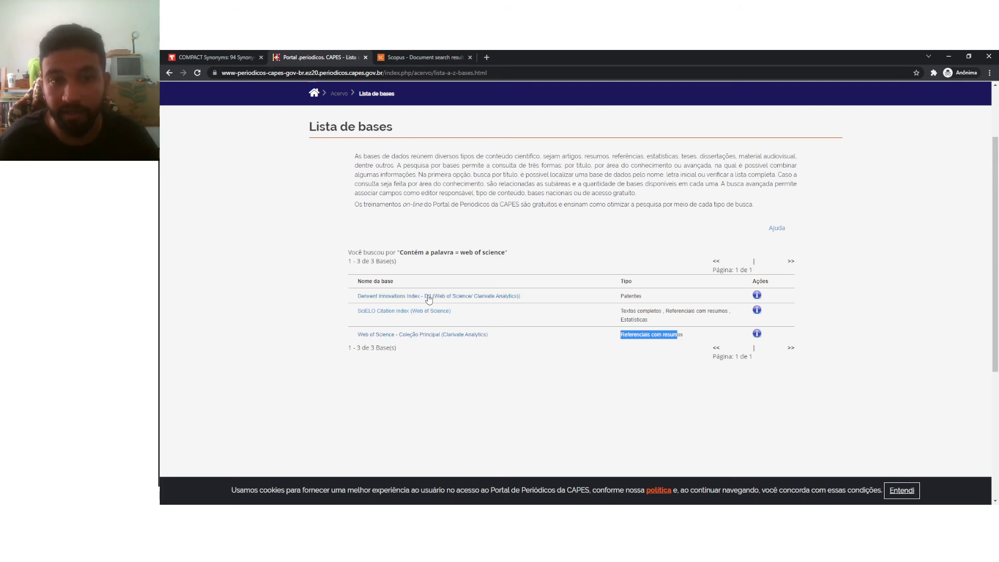
left_click(424, 336)
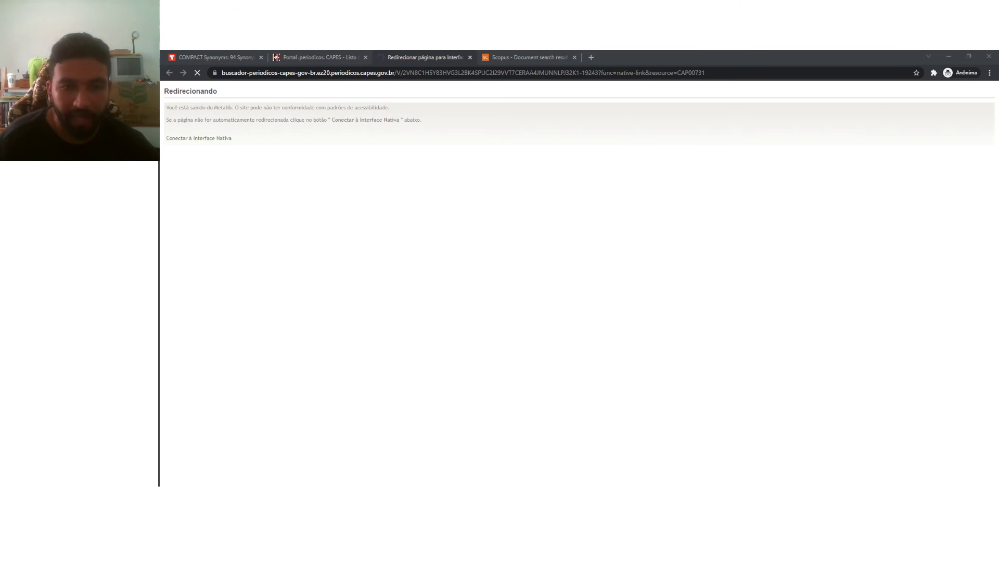
- Consult the English search expression in the text notes, return to the browser and accept all Web of Science cookies
key("alt+Tab")
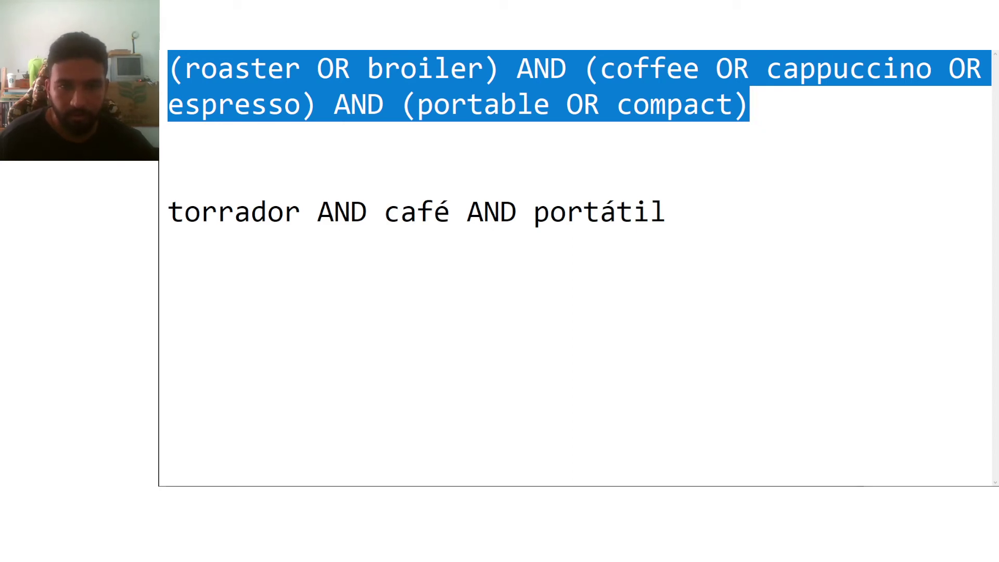
key("alt+Tab")
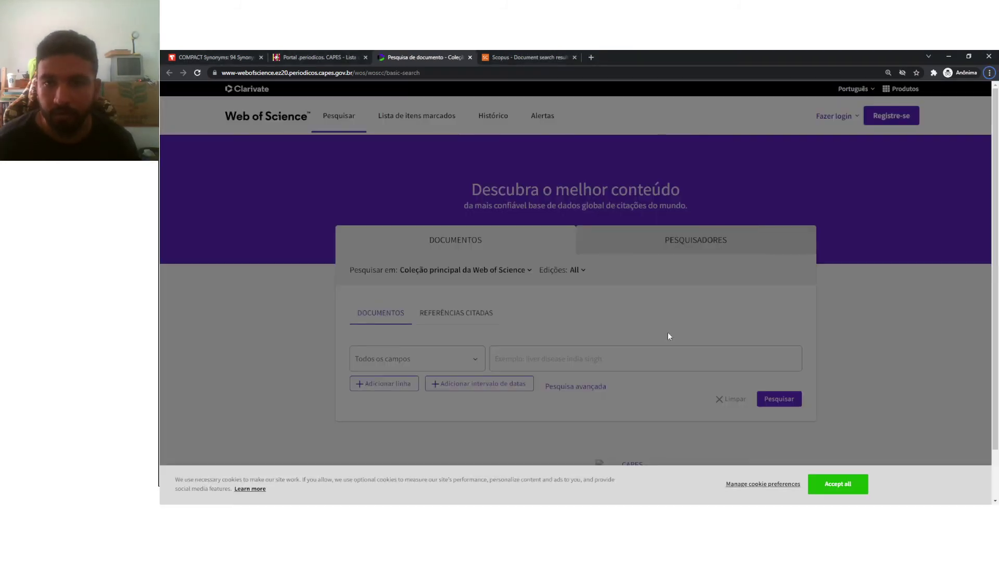
left_click(839, 485)
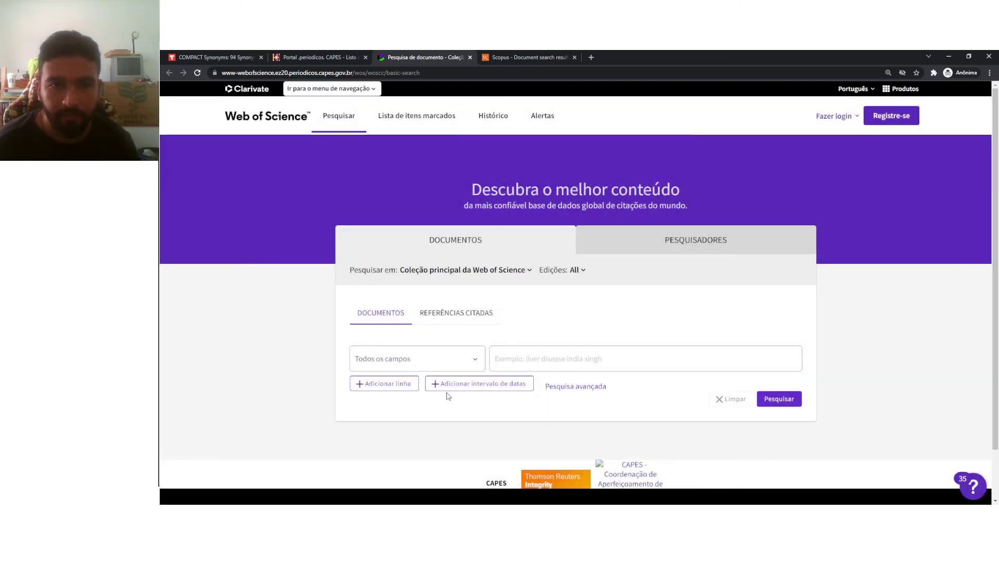
- Check which search fields the Scopus query used, and return to the Web of Science search form
scroll(395, 370, "down", 1)
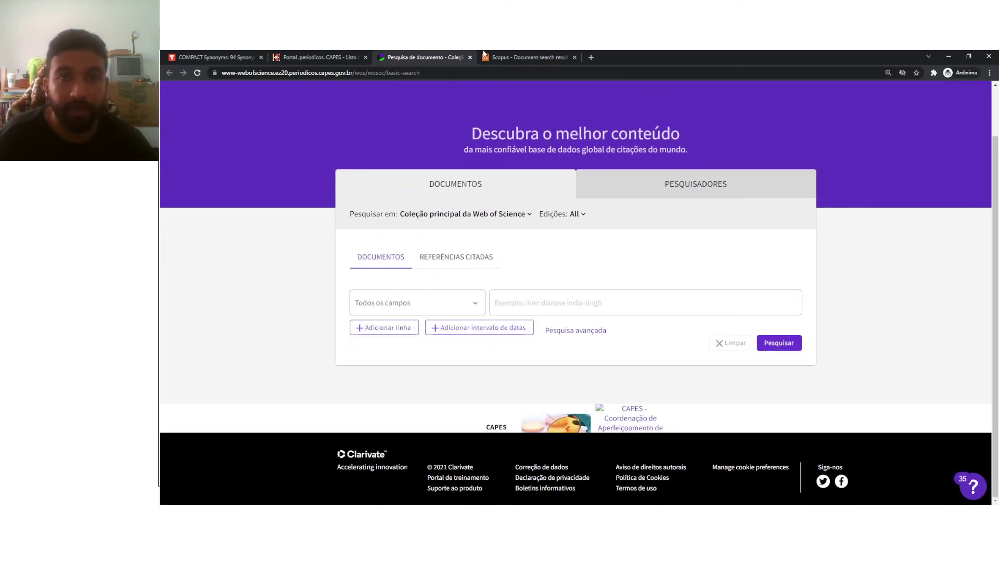
left_click(510, 56)
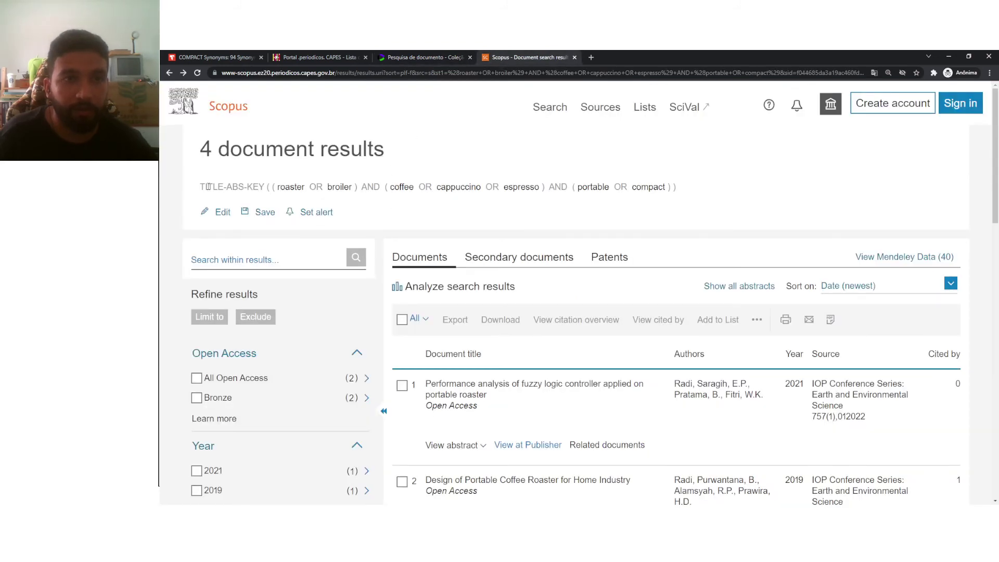
left_click_drag(209, 185, 276, 174)
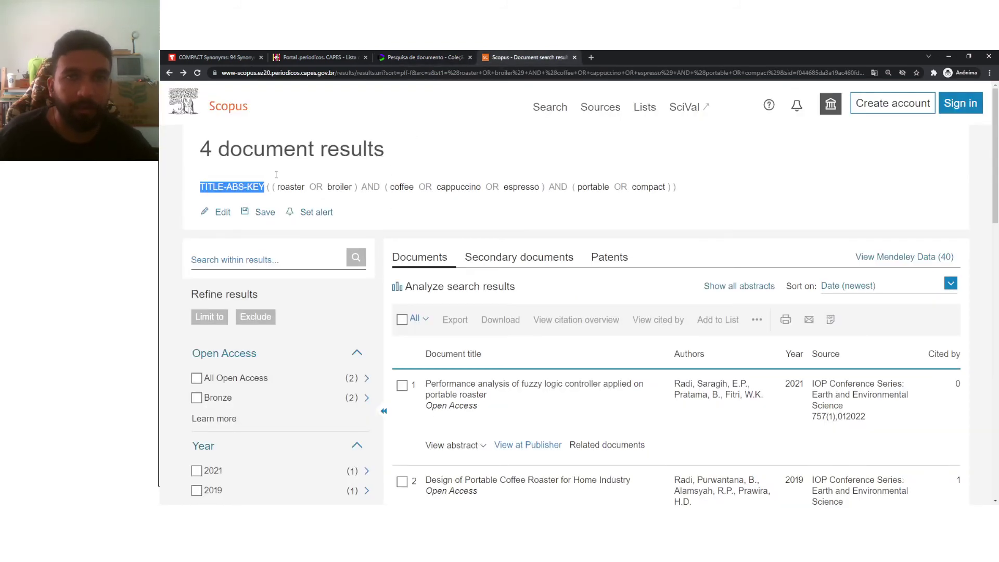
left_click(445, 55)
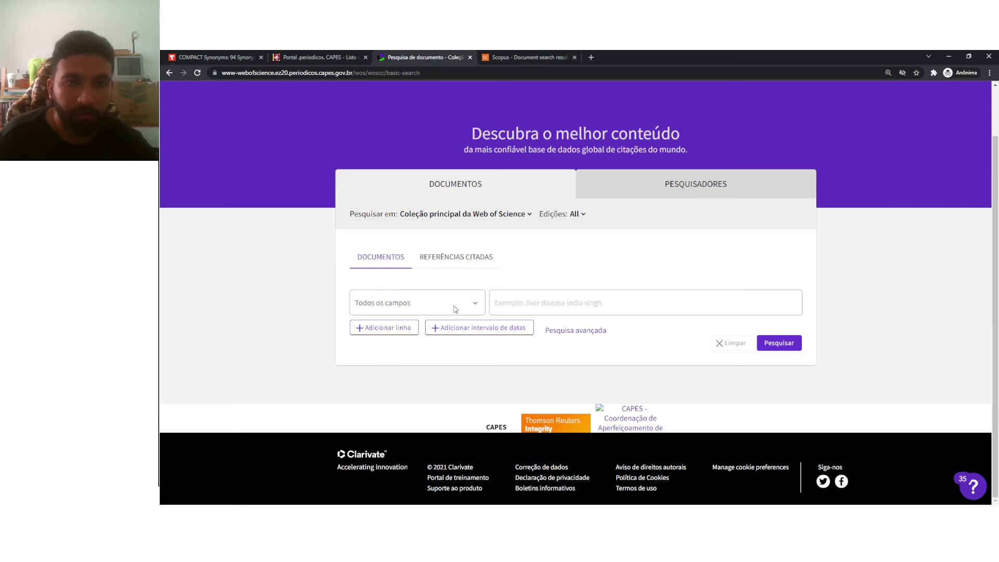
- Search Web of Science by Tópico for "(roaster OR broiler) AND (coffee OR cappuccino OR espresso) AND (portable OR compact)" and dismiss the sort order notice
left_click(476, 306)
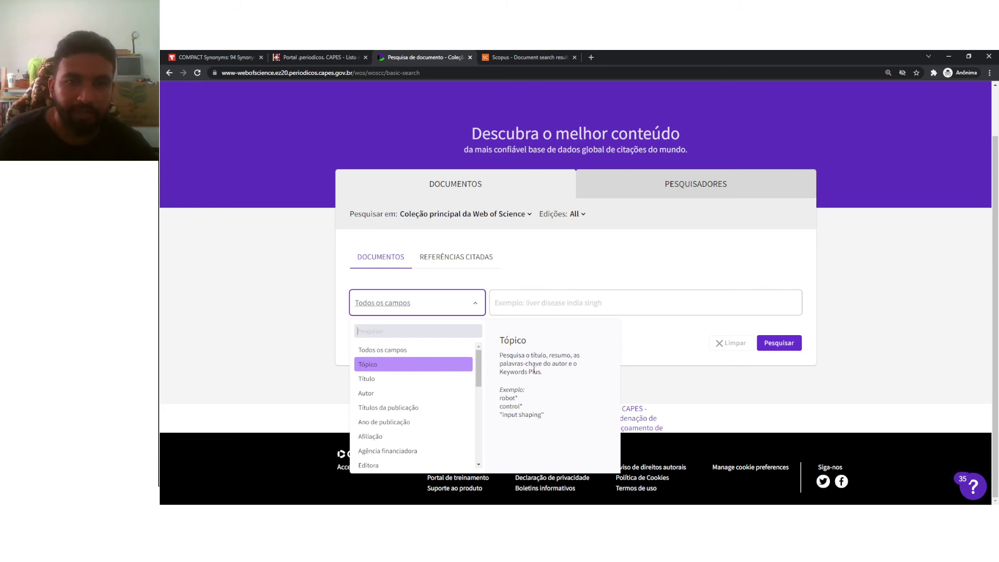
left_click(413, 366)
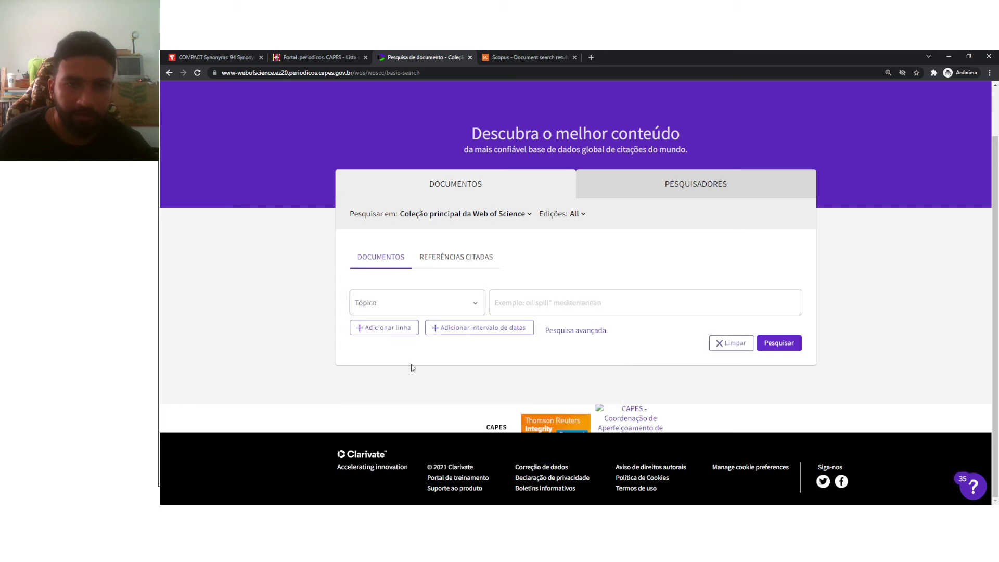
left_click(512, 302)
type("(roaster OR broiler) AND (coffee OR cappuccino OR espresso) AND (portable OR compact)")
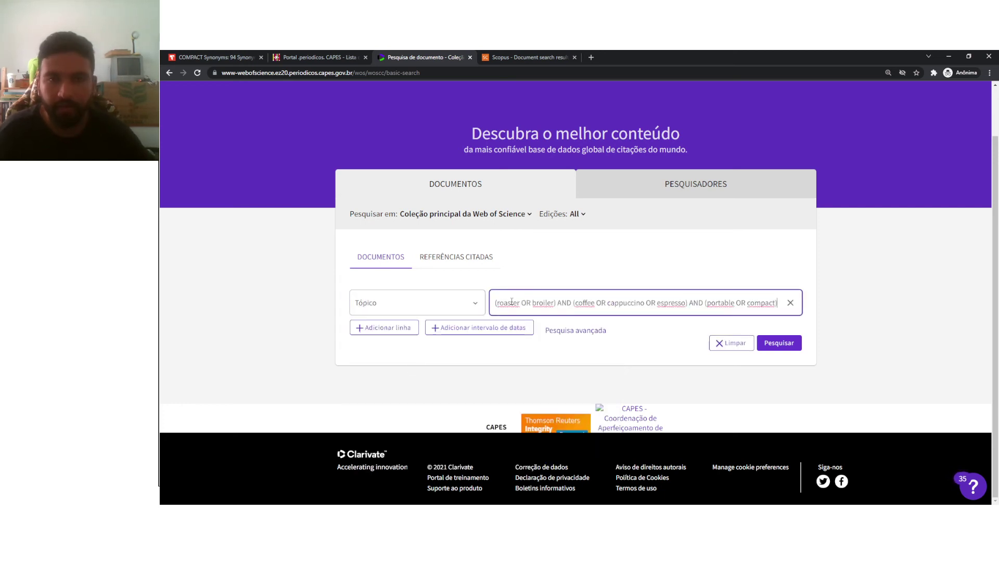
left_click(783, 346)
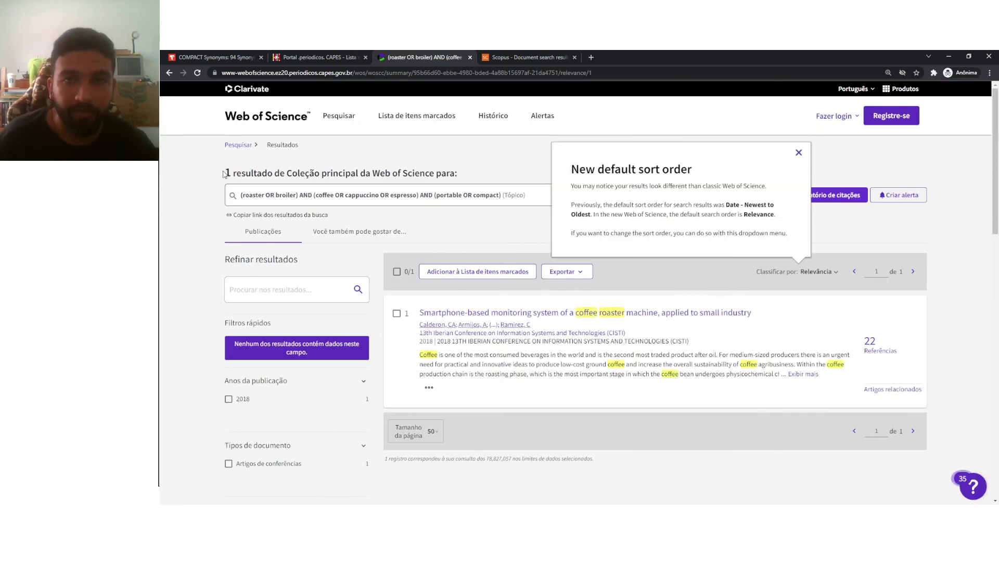
left_click(799, 153)
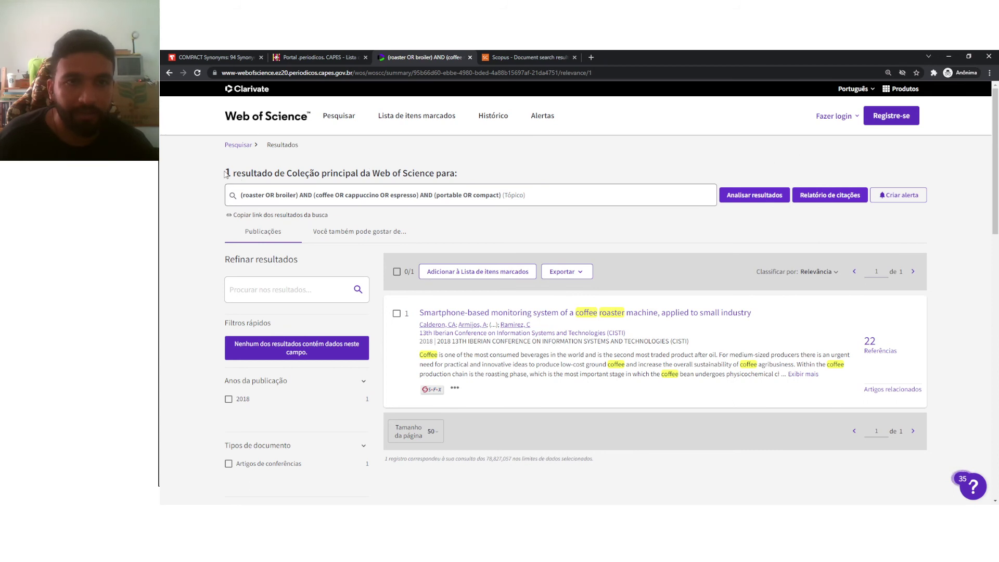
- Highlight the results heading, dismiss the marked lists notice and open the article on smartphone-based monitoring of a coffee roaster machine
left_click_drag(225, 174, 459, 177)
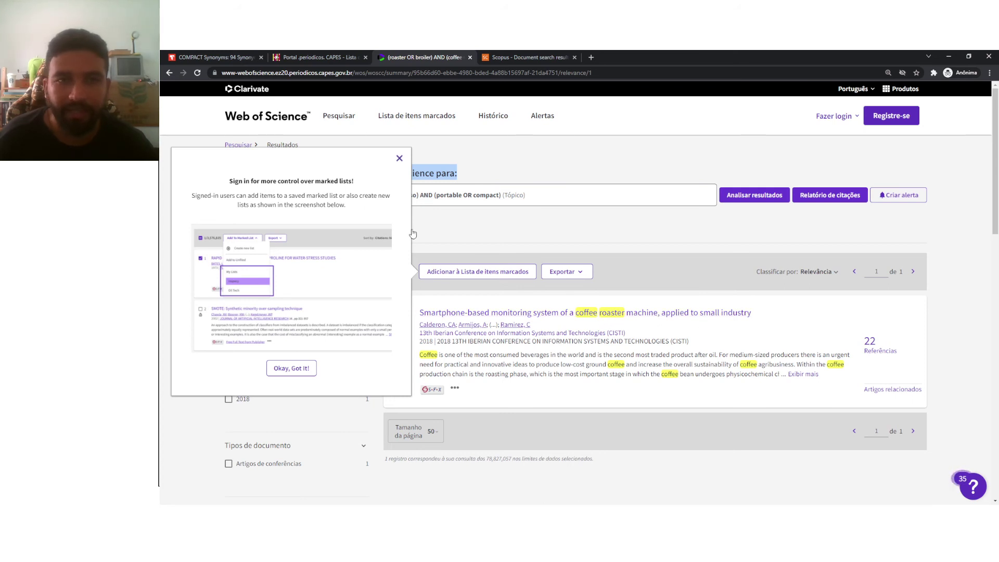
left_click(399, 158)
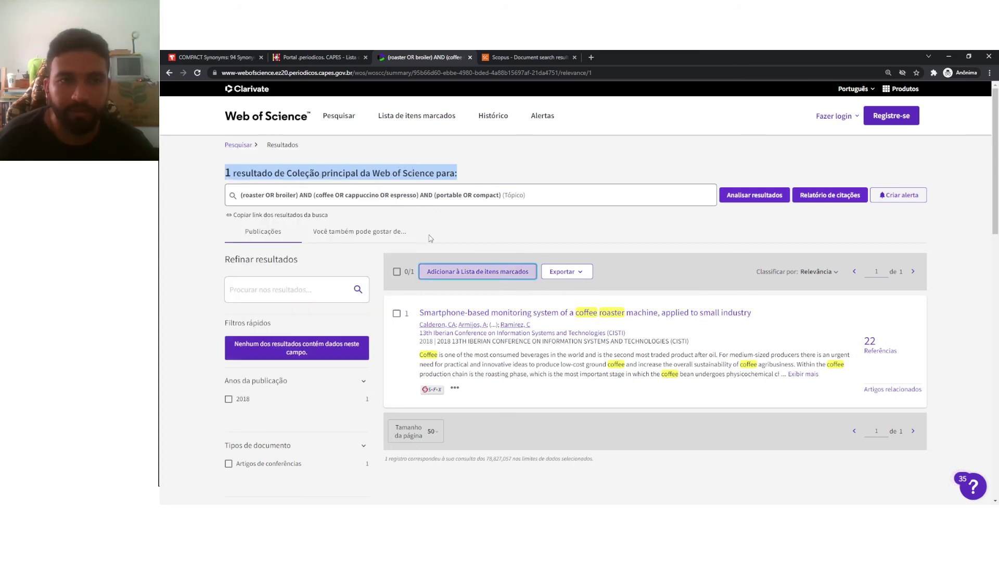
left_click(539, 314)
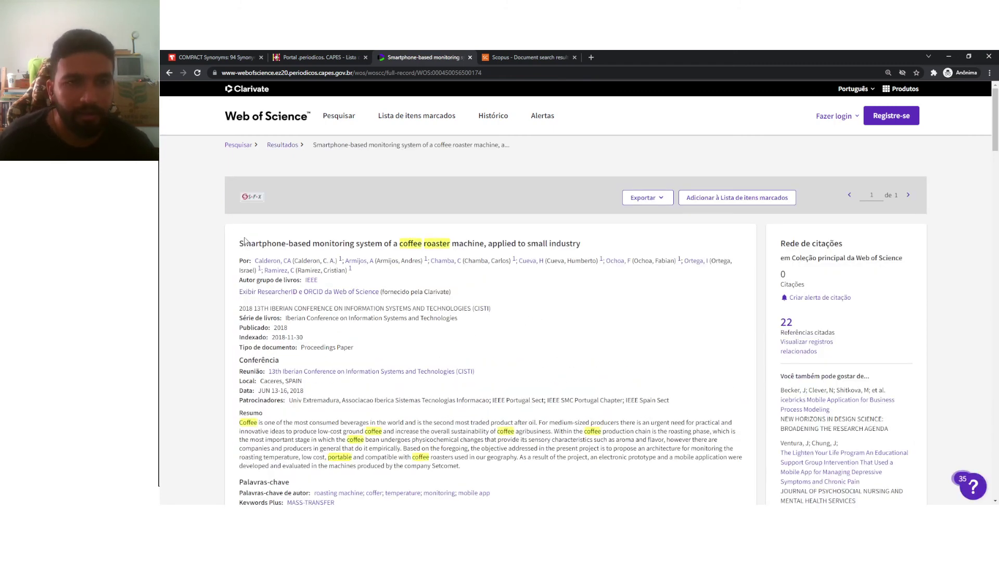
- Review the article record's title, conference, publication year and document type
left_click_drag(240, 243, 578, 243)
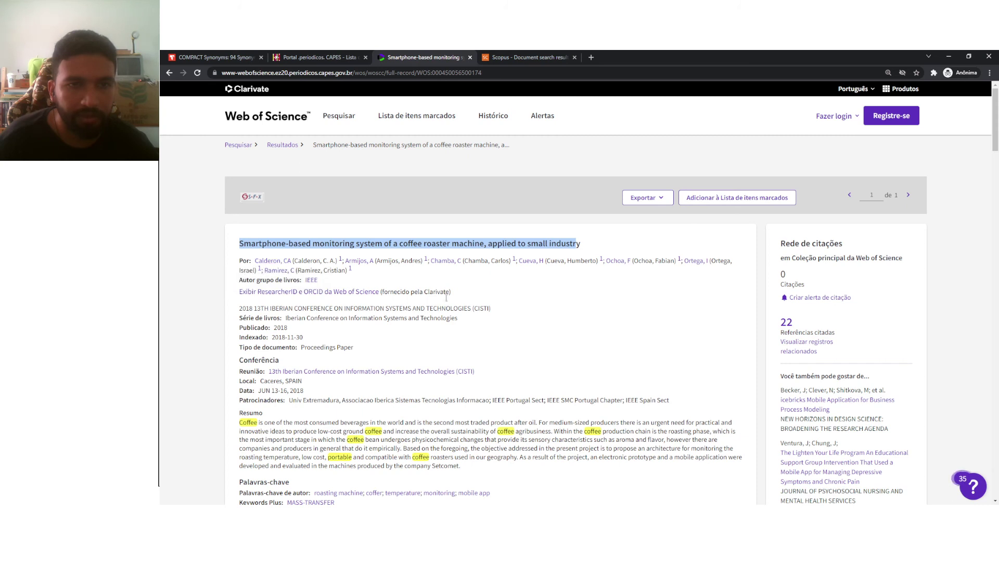
scroll(347, 276, "down", 2)
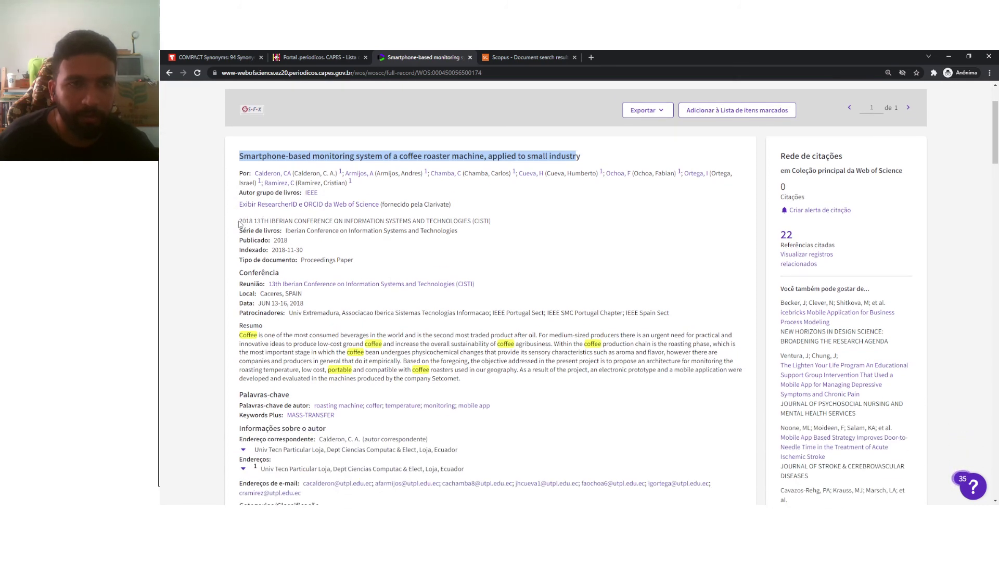
left_click_drag(240, 224, 492, 230)
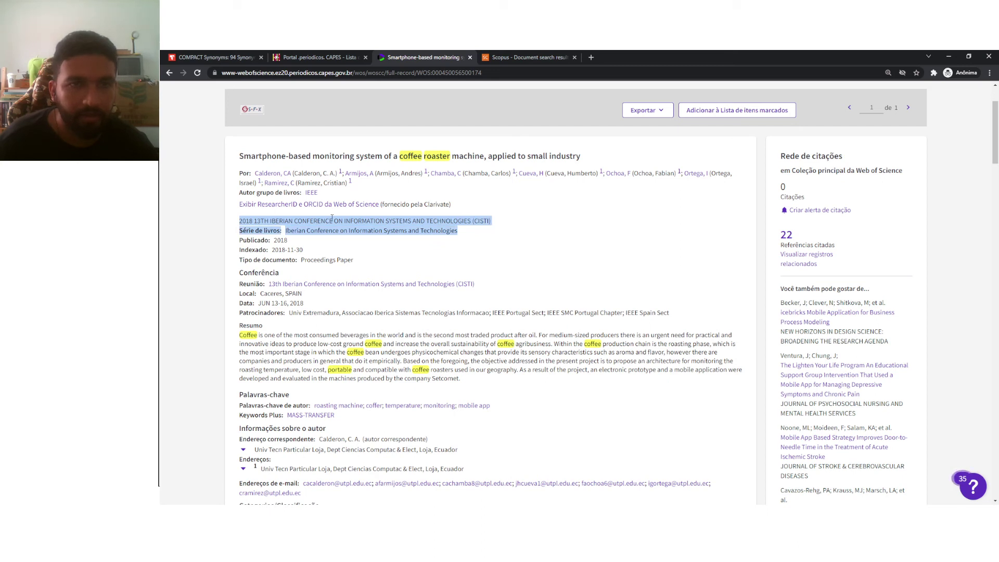
left_click(286, 245)
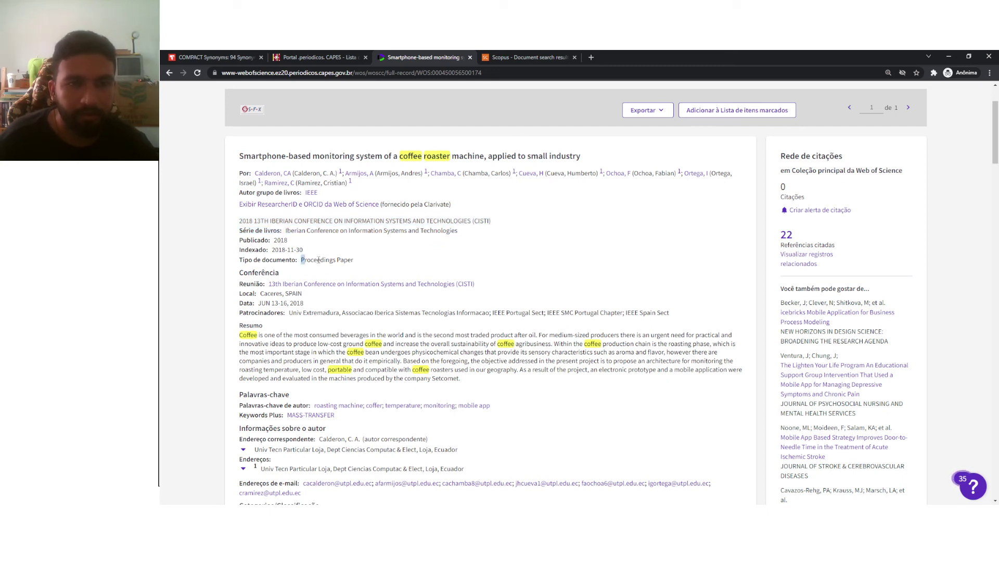
left_click_drag(304, 261, 353, 264)
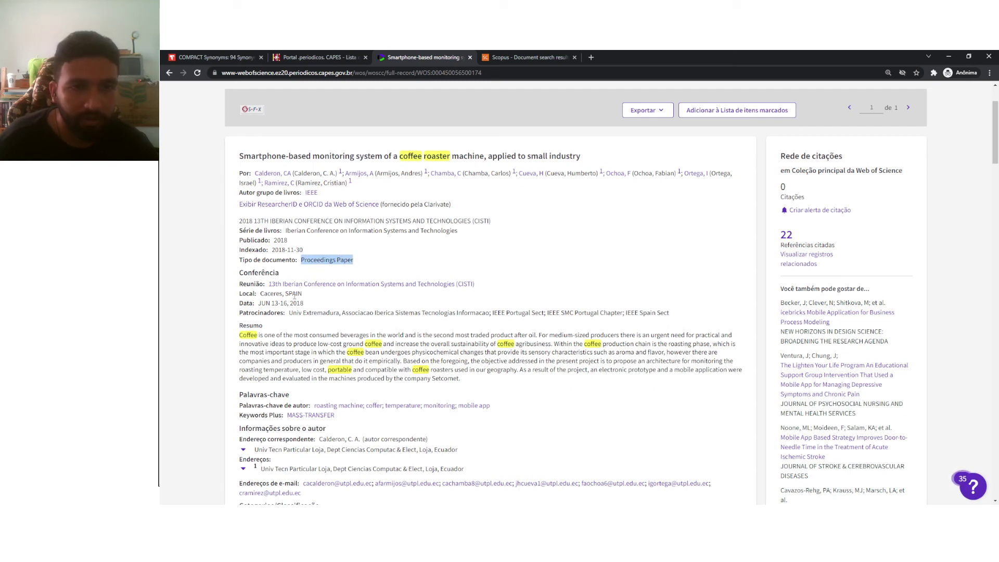
- Examine the rest of the article record, including conference location, abstract, keywords, journal information and cited references
scroll(292, 279, "down", 1)
left_click(258, 293)
scroll(258, 293, "down", 2)
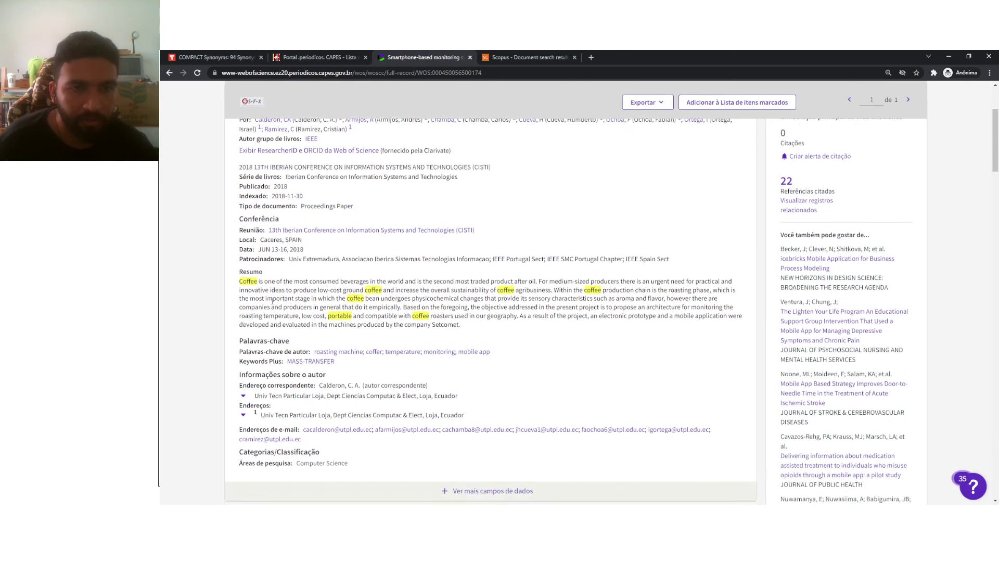
scroll(324, 358, "down", 2)
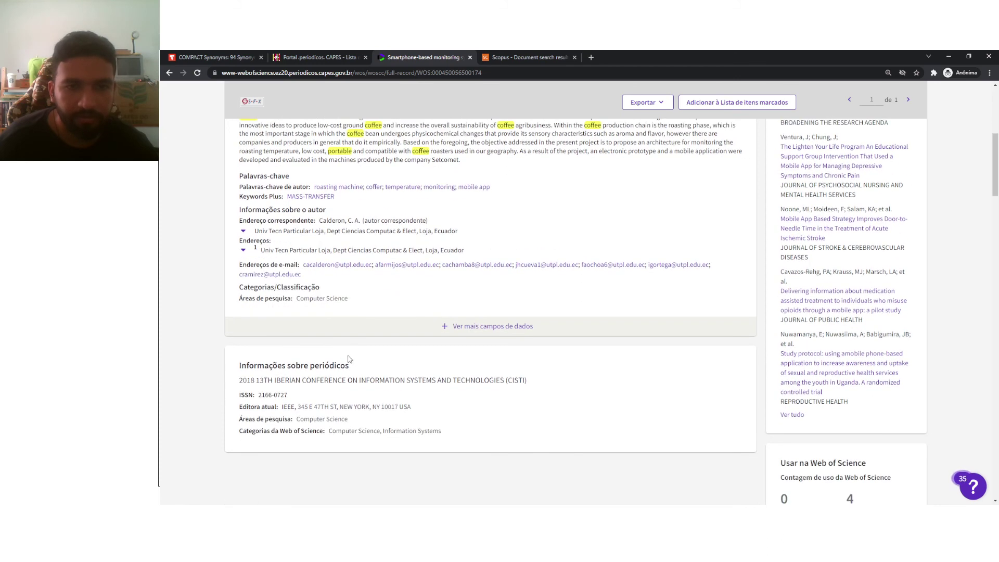
scroll(490, 372, "up", 3)
scroll(493, 363, "up", 3)
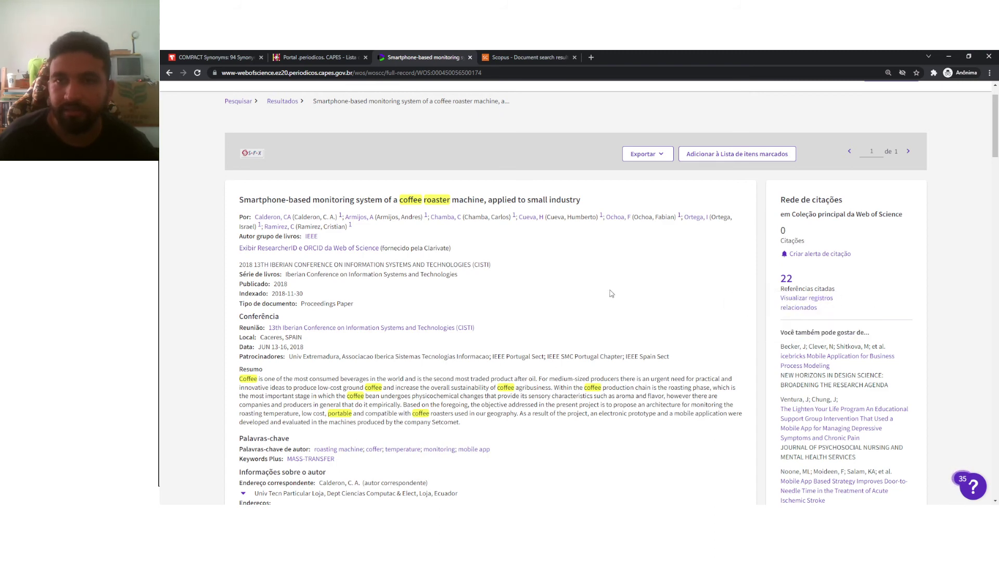
scroll(606, 283, "down", 10)
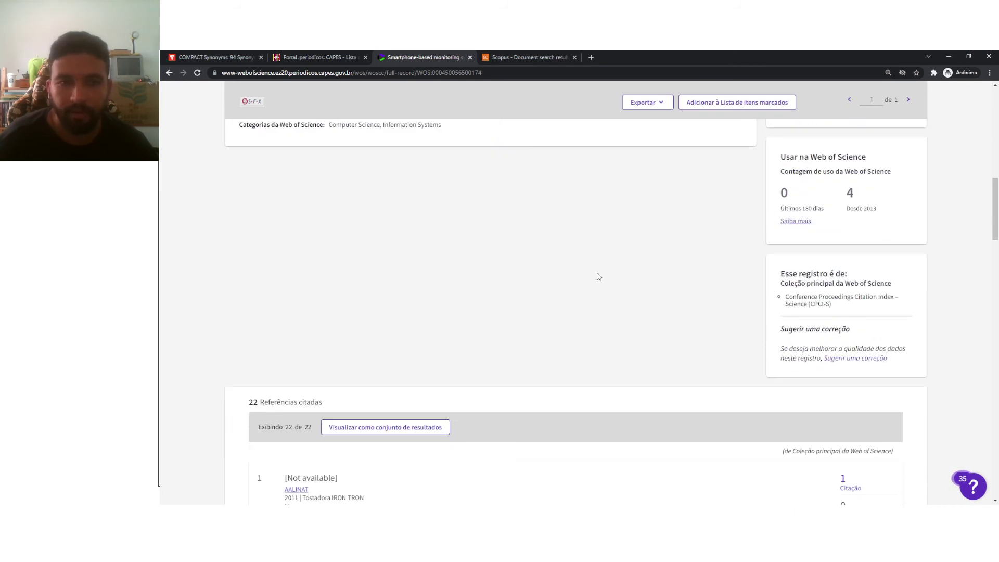
scroll(598, 277, "down", 5)
scroll(594, 267, "up", 15)
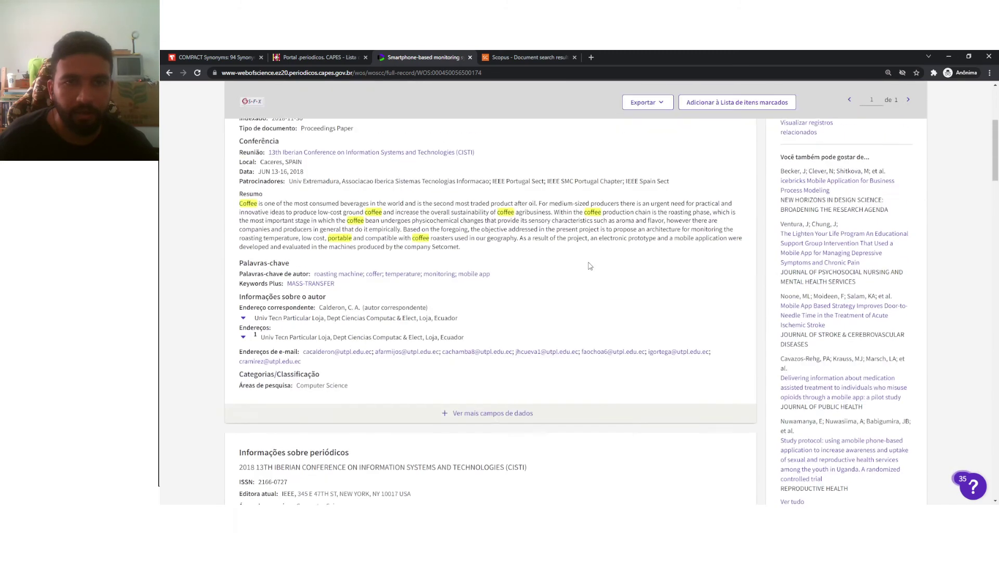
- Go back to the Web of Science results list and compare it with the Scopus document results, ending on Scopus
left_click(169, 73)
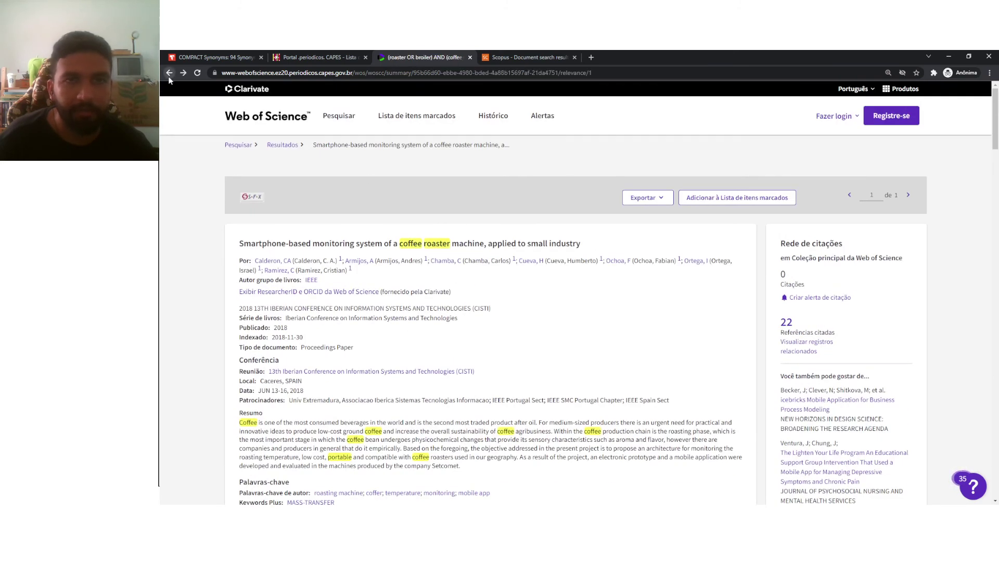
left_click(507, 57)
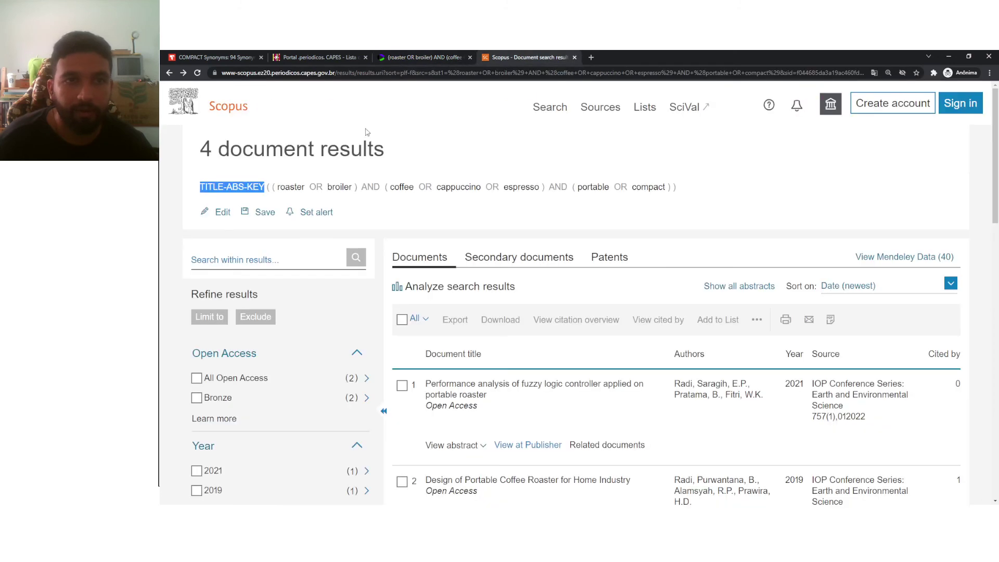
scroll(453, 265, "down", 3)
scroll(454, 266, "up", 3)
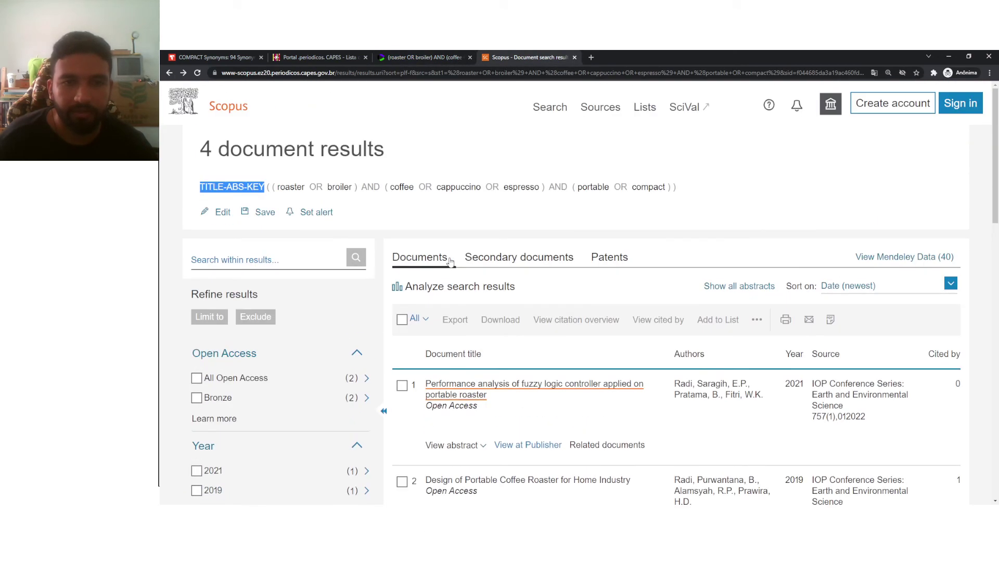
left_click(265, 149)
left_click(435, 57)
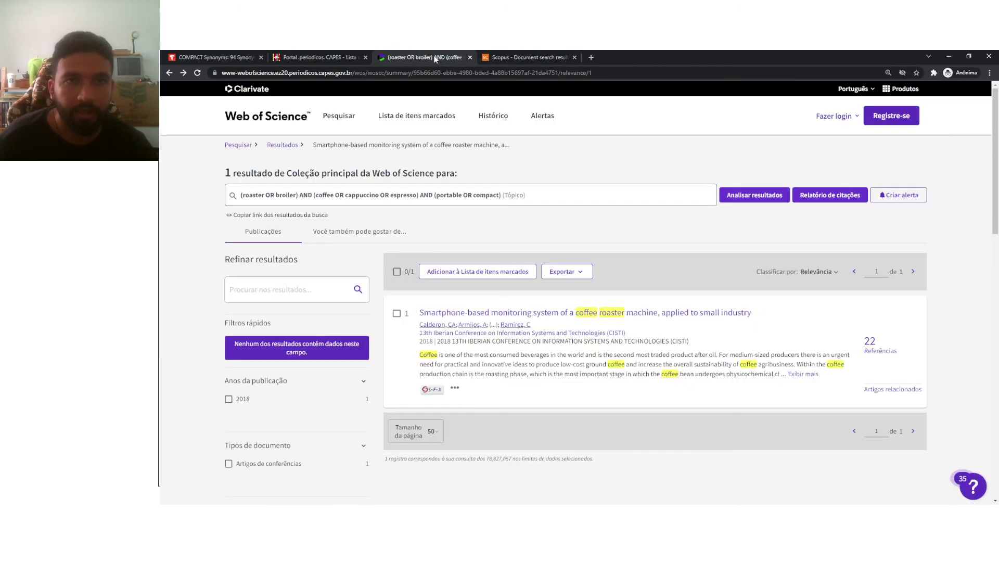
left_click(506, 59)
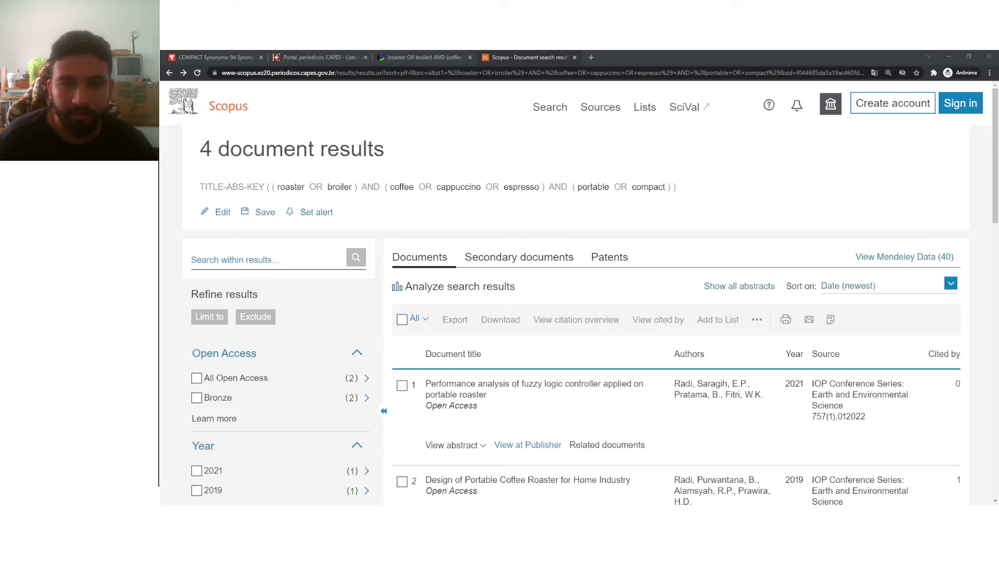
- Switch to the text notes and copy "torrador AND café" onto its own line above the torrador AND café AND portátil query
key("alt+Tab")
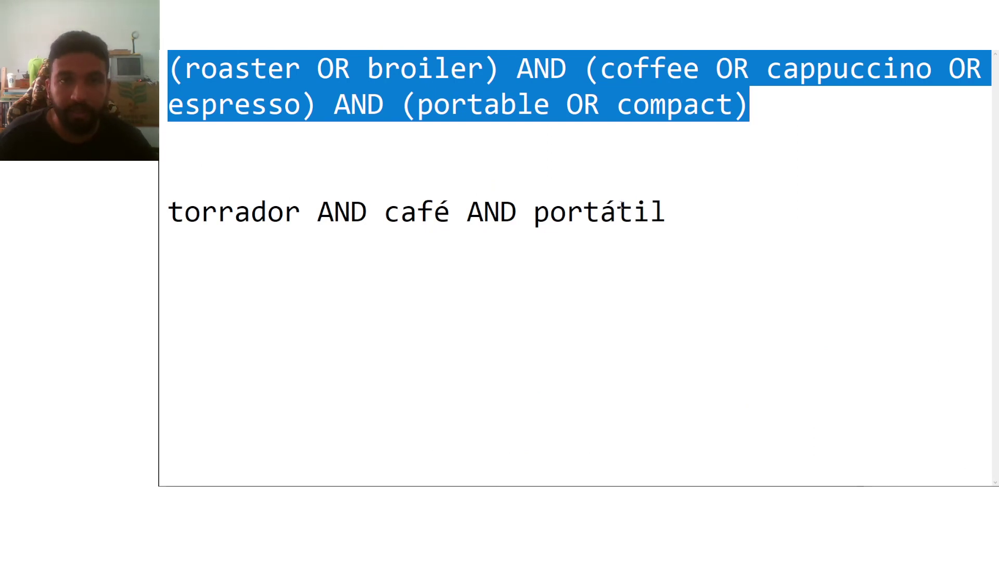
left_click(685, 221)
left_click_drag(452, 210, 193, 188)
key("ctrl+c")
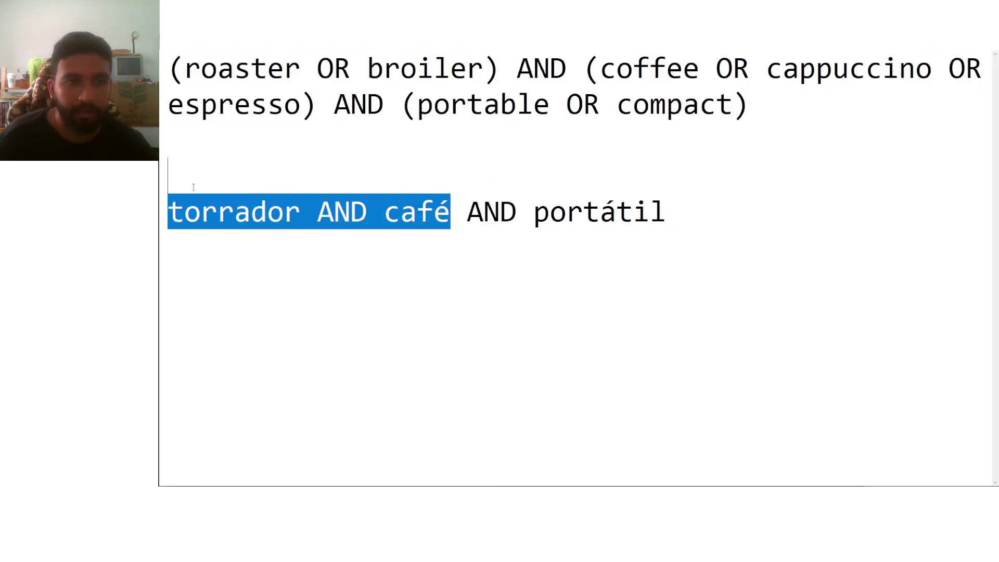
left_click(329, 175)
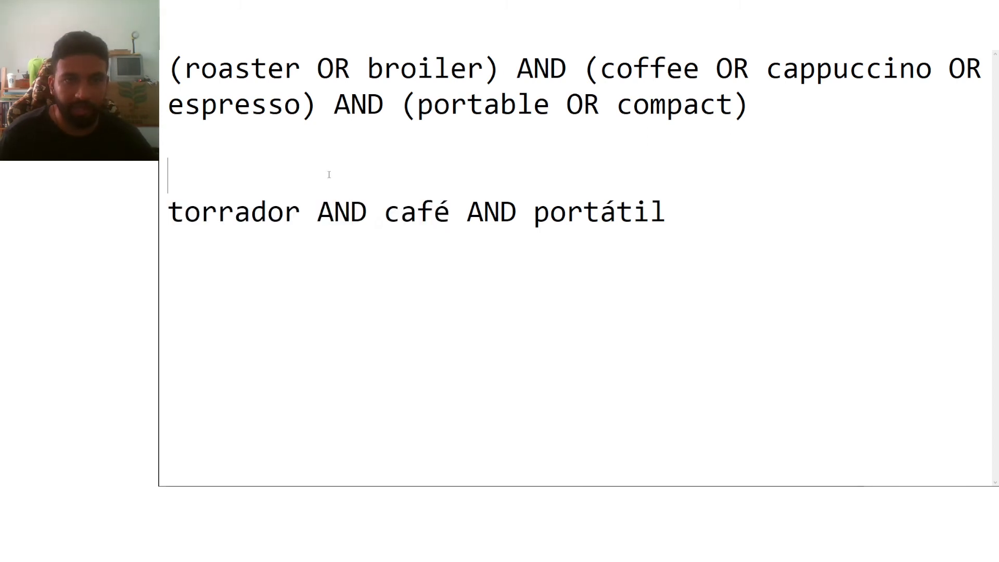
key("Return")
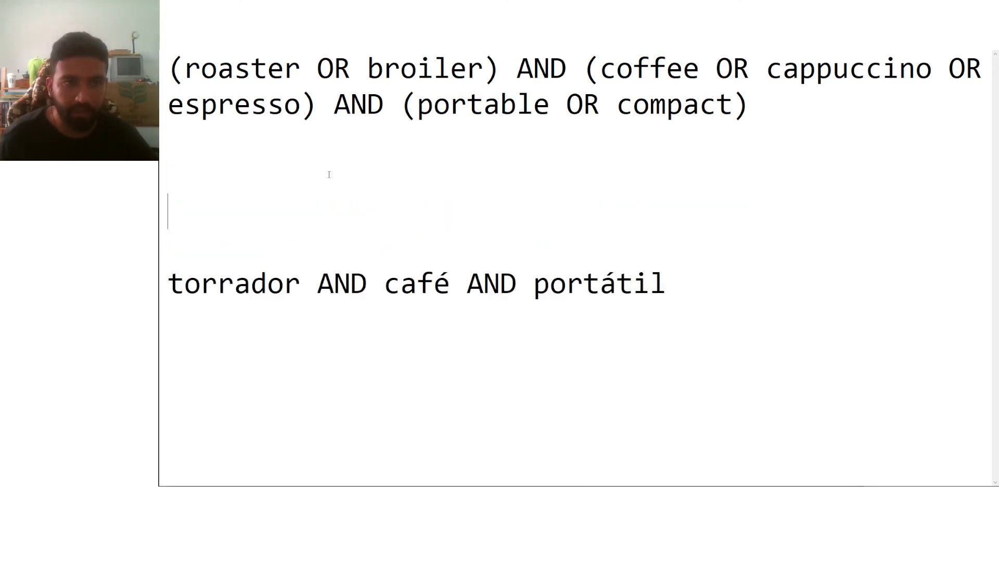
key("ctrl+v")
key("Return")
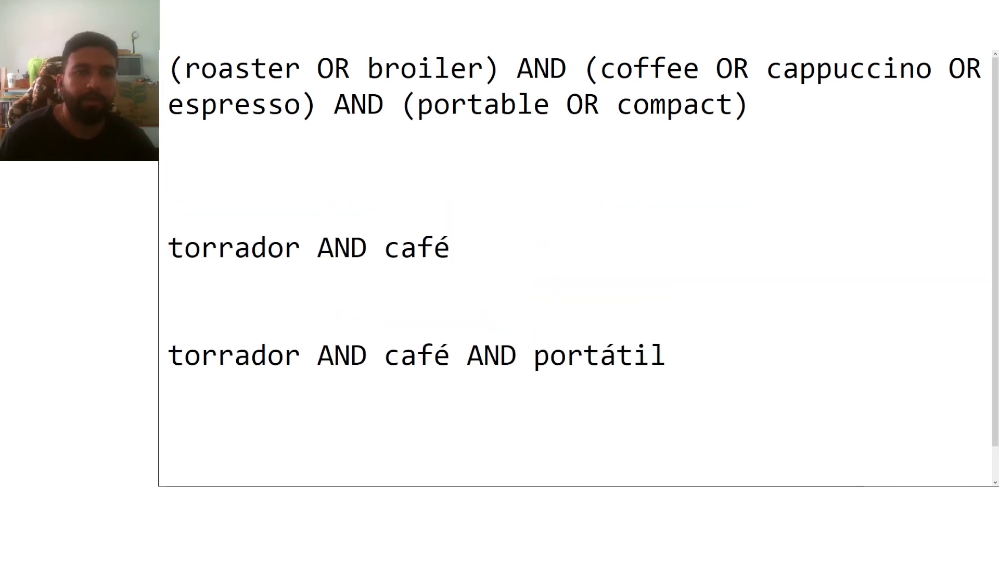
- Append "= 0" to the torrador AND café AND portátil query in the notes
left_click(467, 266)
left_click(673, 365)
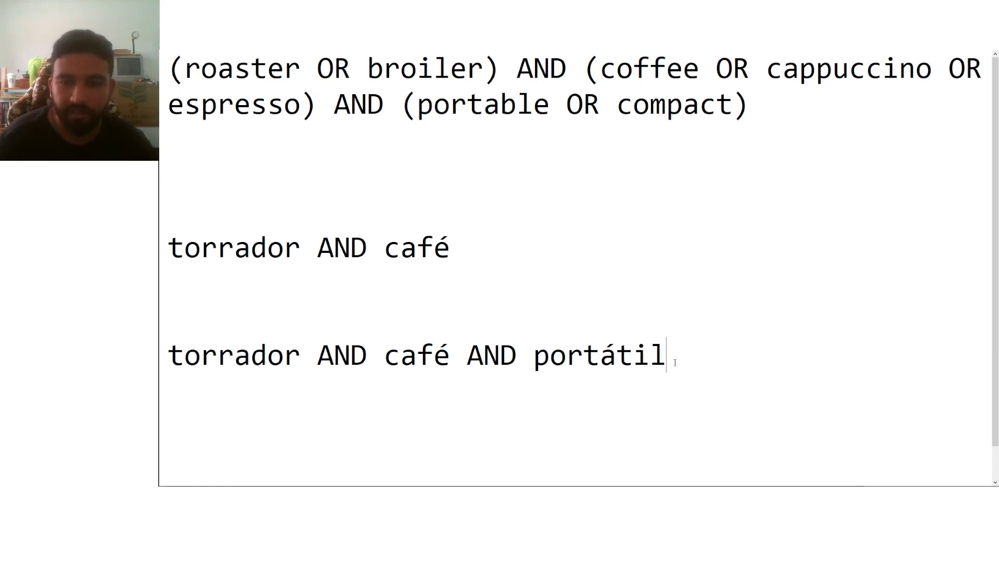
type("= 0")
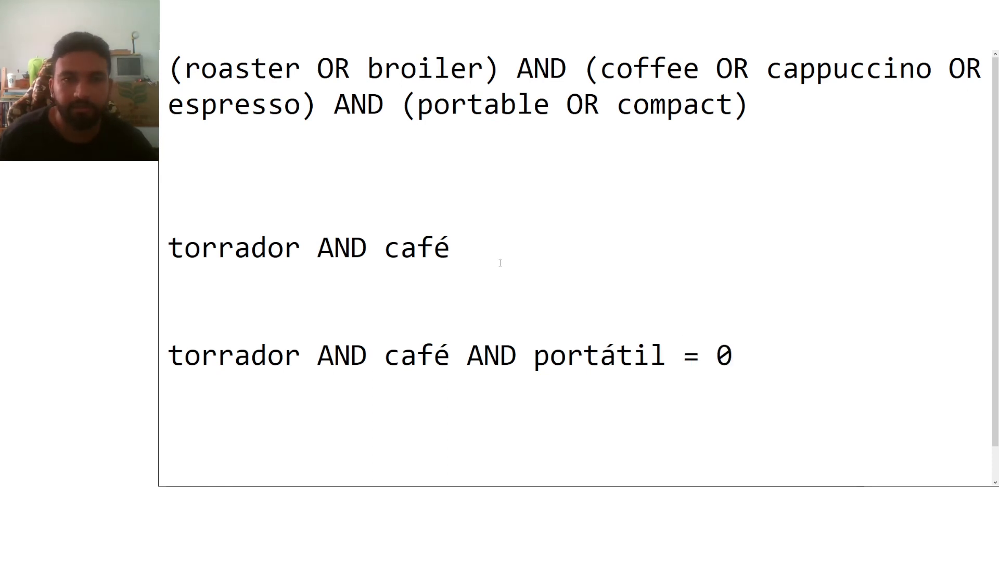
- Add the lines "8 Título" and "10" below the torrador AND café query
left_click(477, 246)
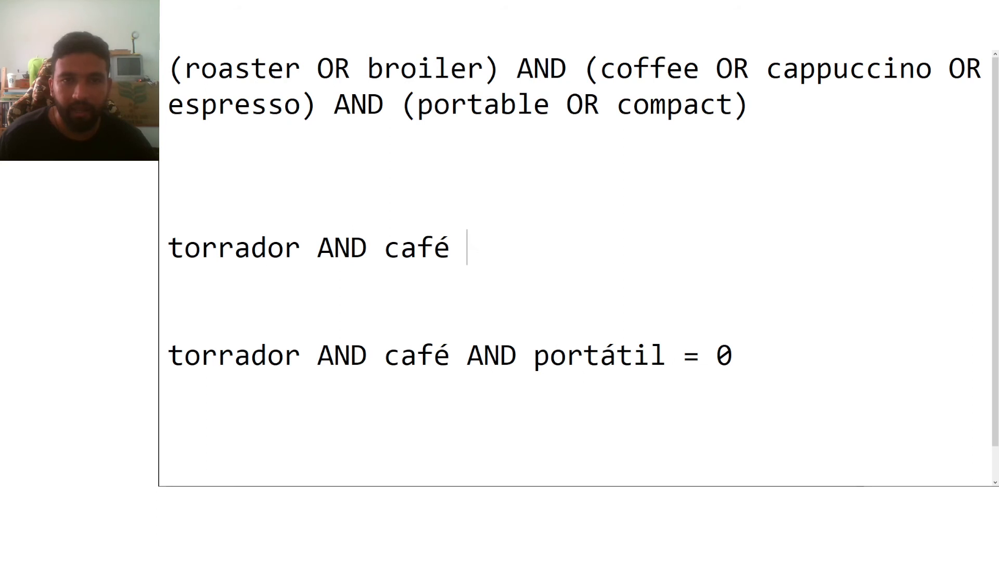
key("Return")
type("8")
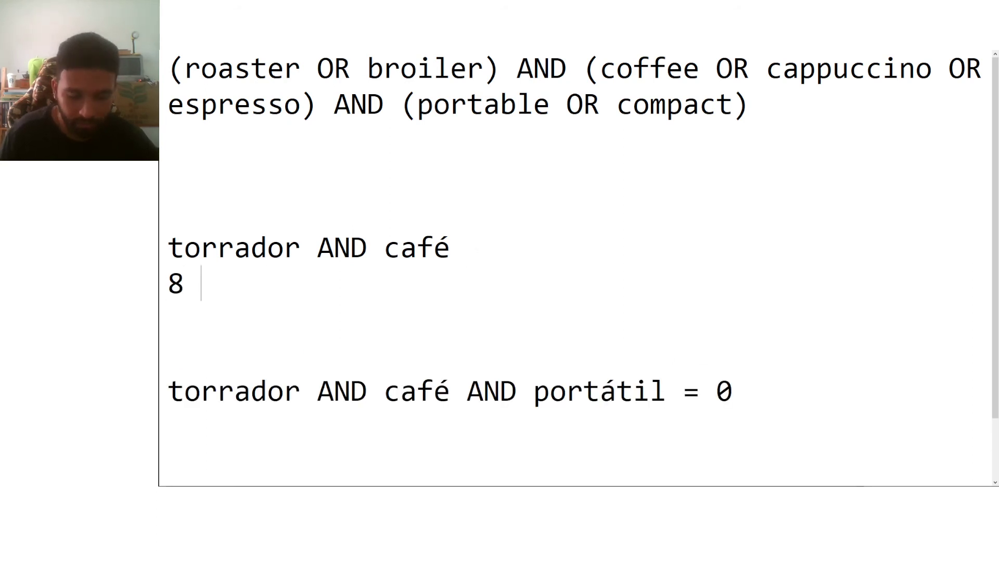
type(" Título")
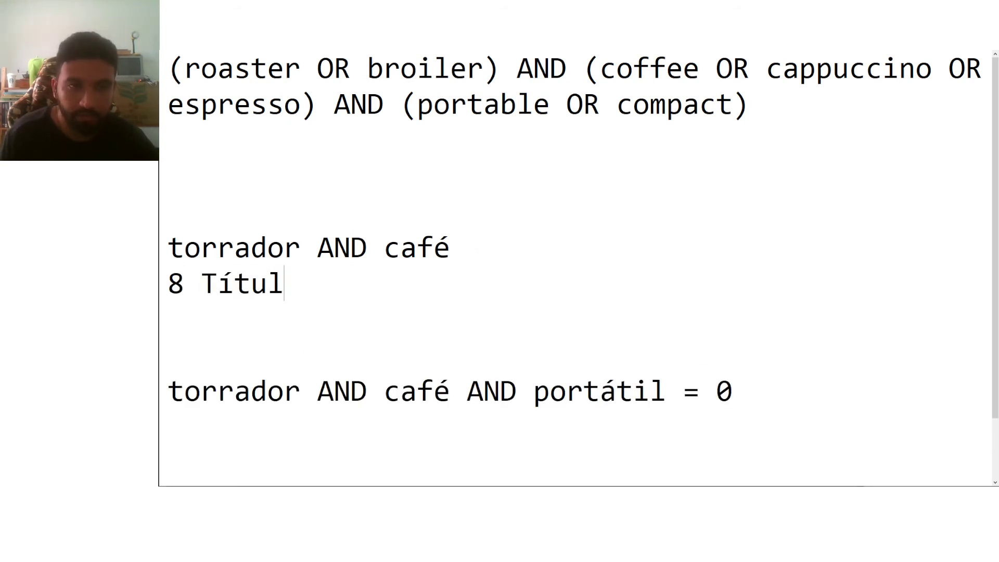
key("Return")
type("10")
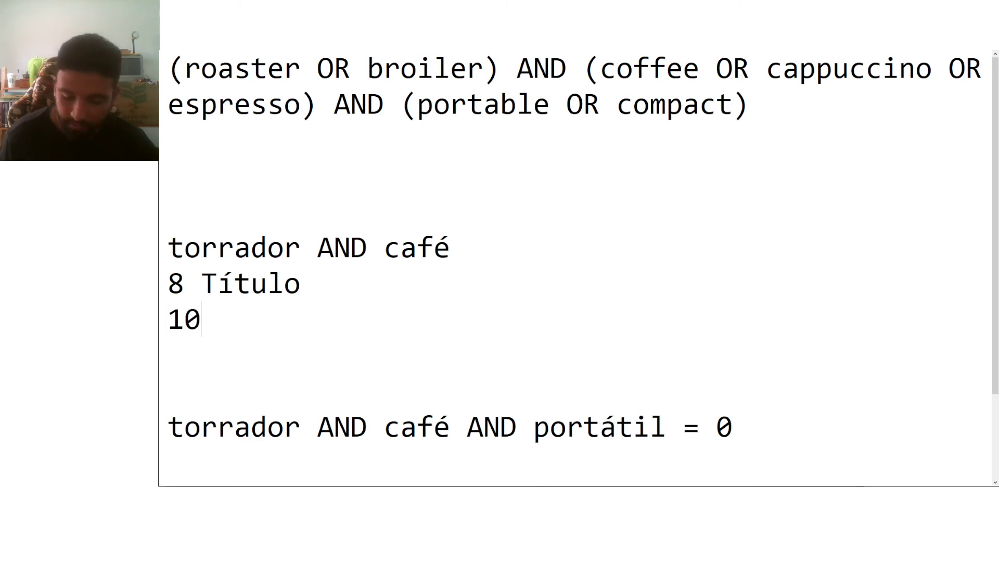